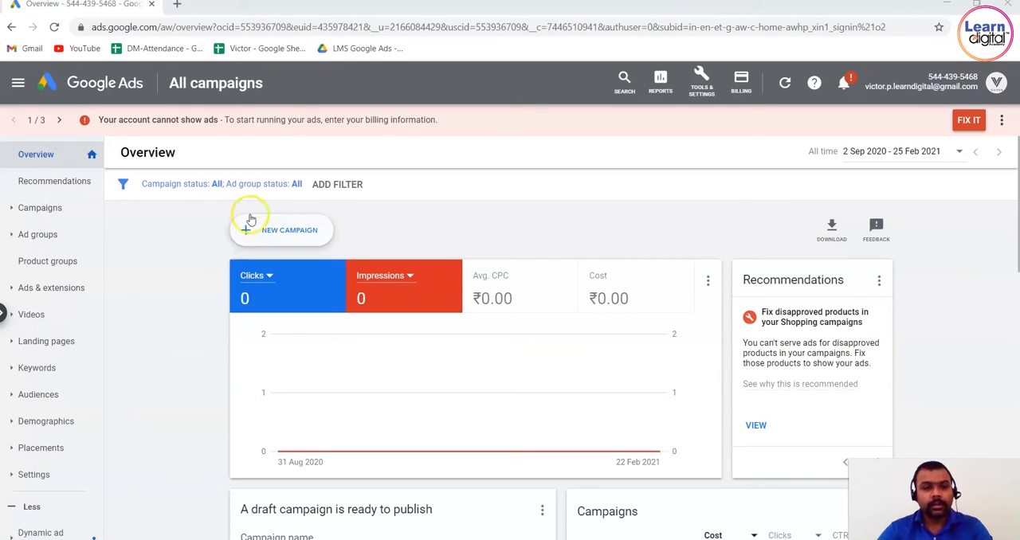
Start a new campaign with Website traffic as its goal and Search as its campaign type.
left_click(278, 240)
left_click(323, 273)
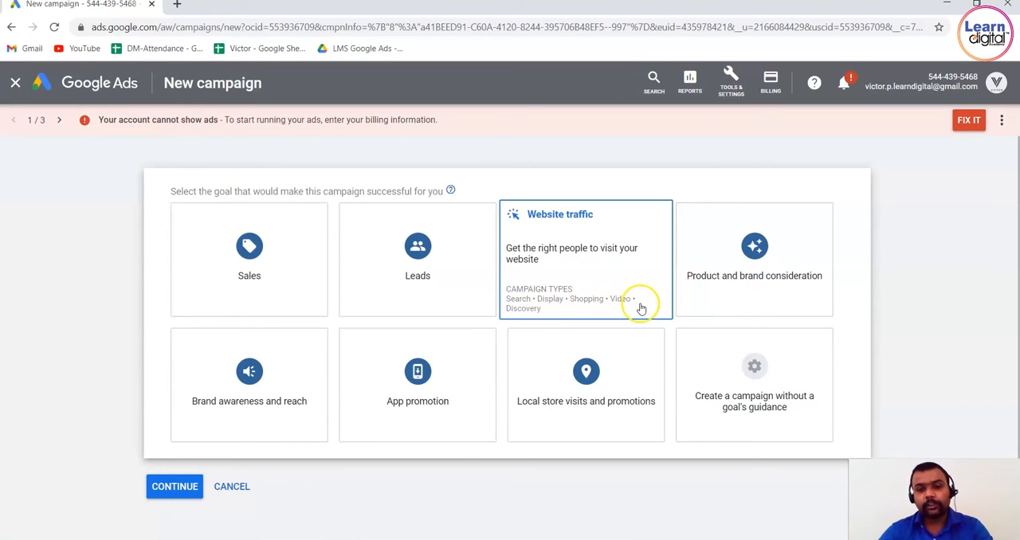
left_click(557, 248)
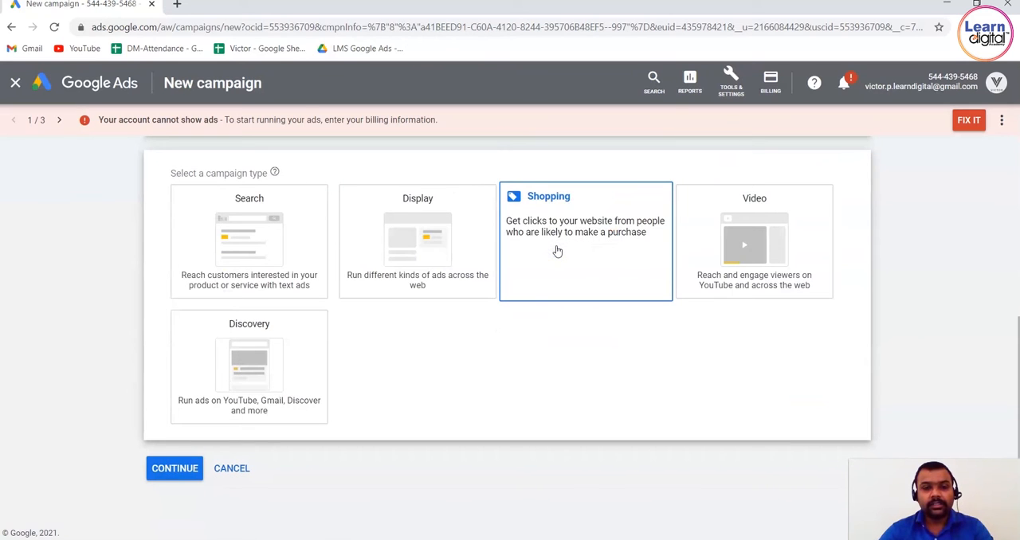
left_click(262, 228)
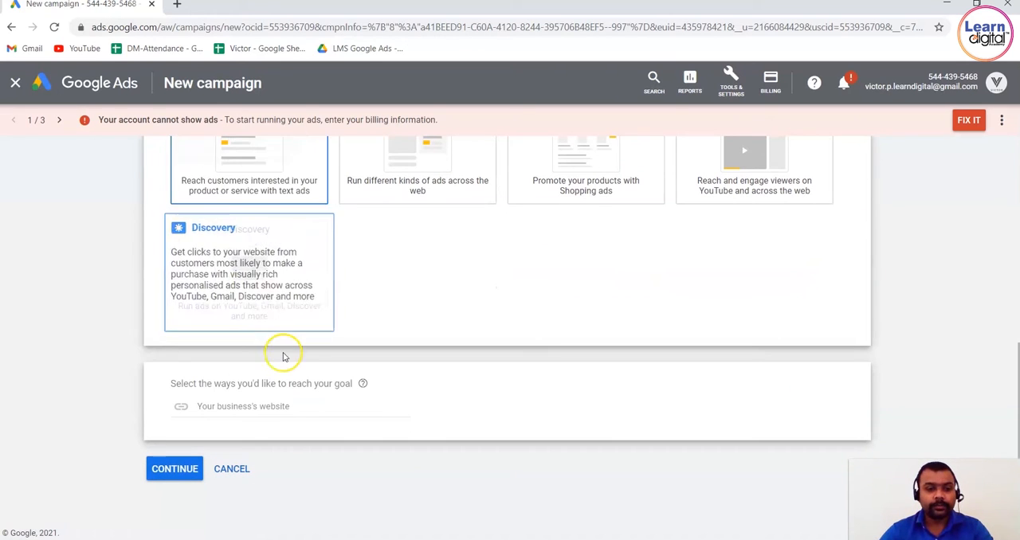
left_click(276, 406)
type("www")
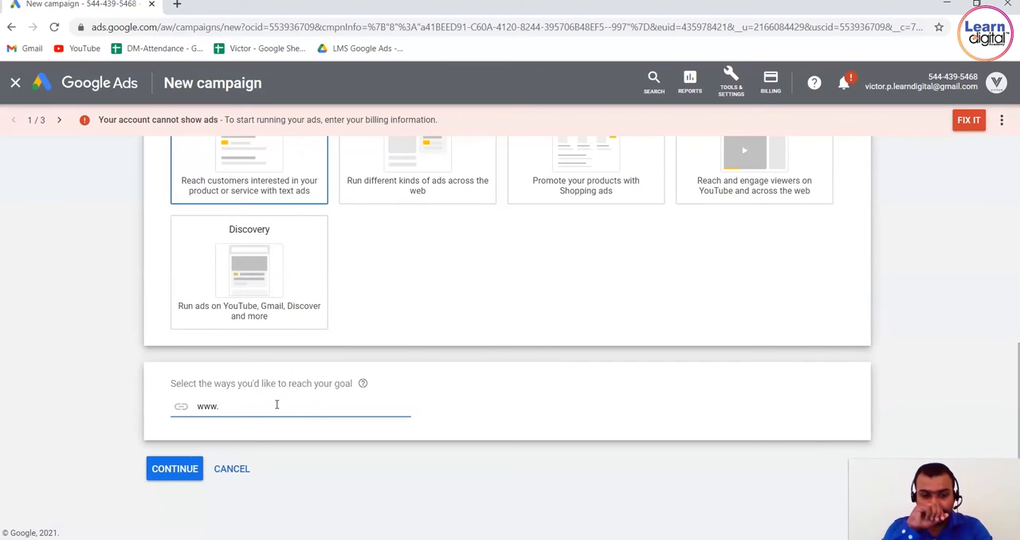
type(".le")
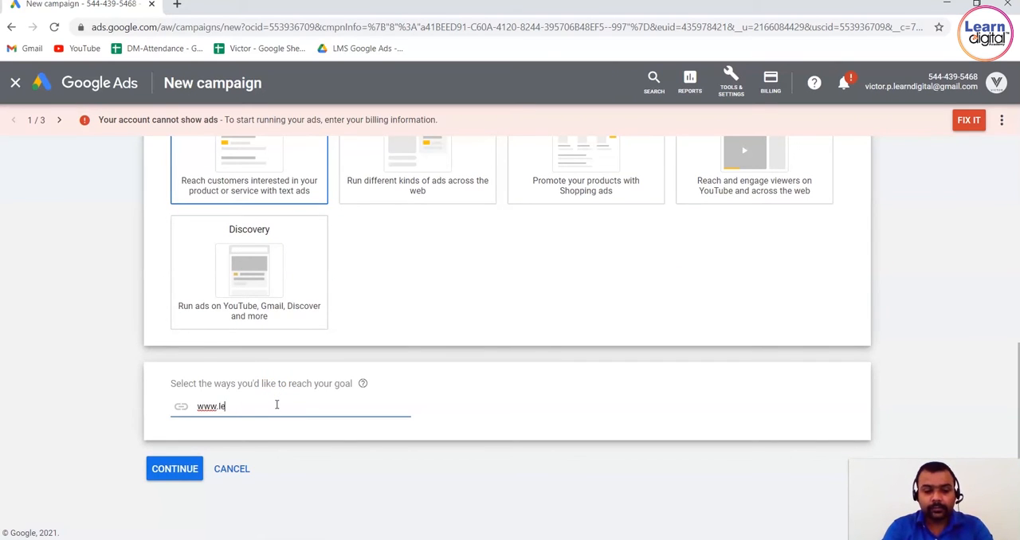
type("rndigital")
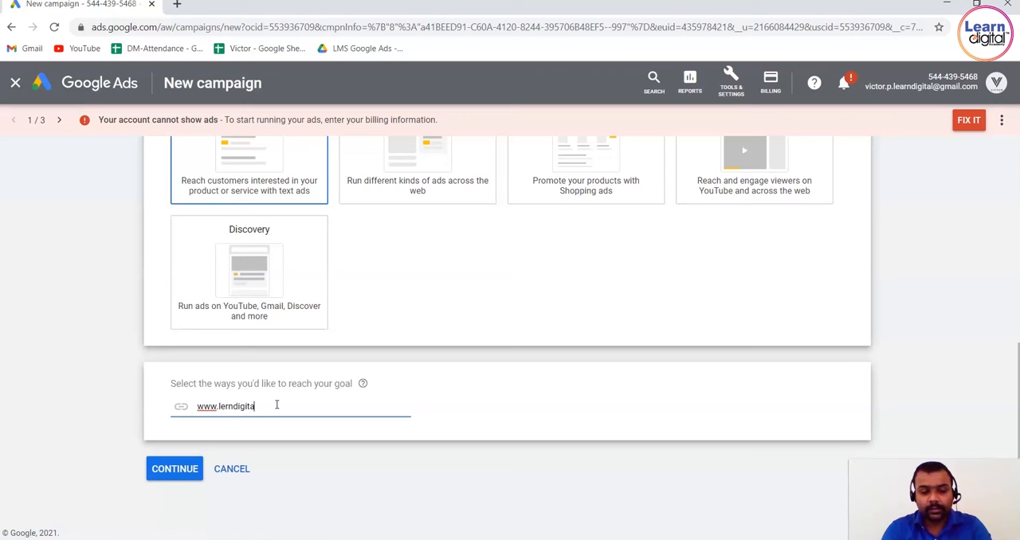
type("l.co")
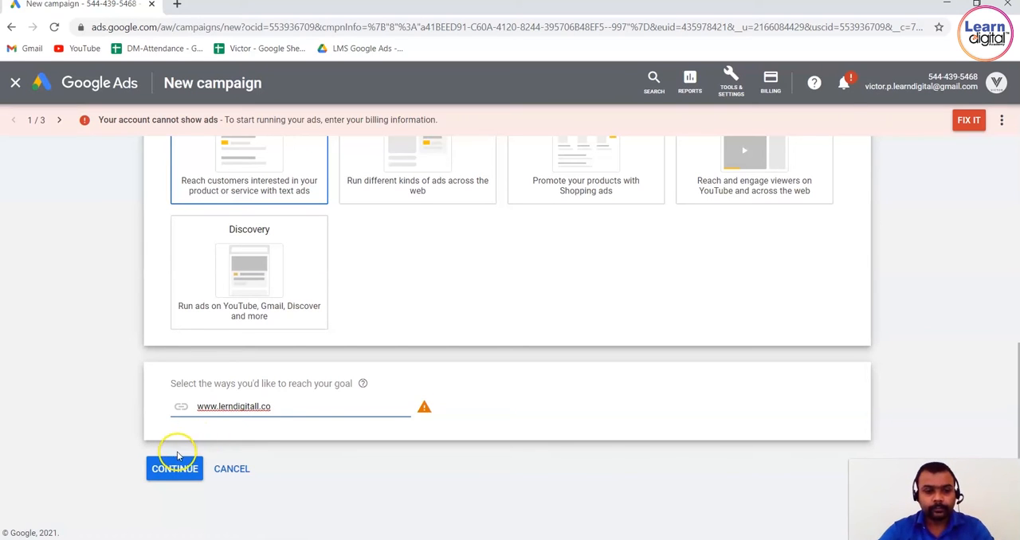
left_click(258, 409)
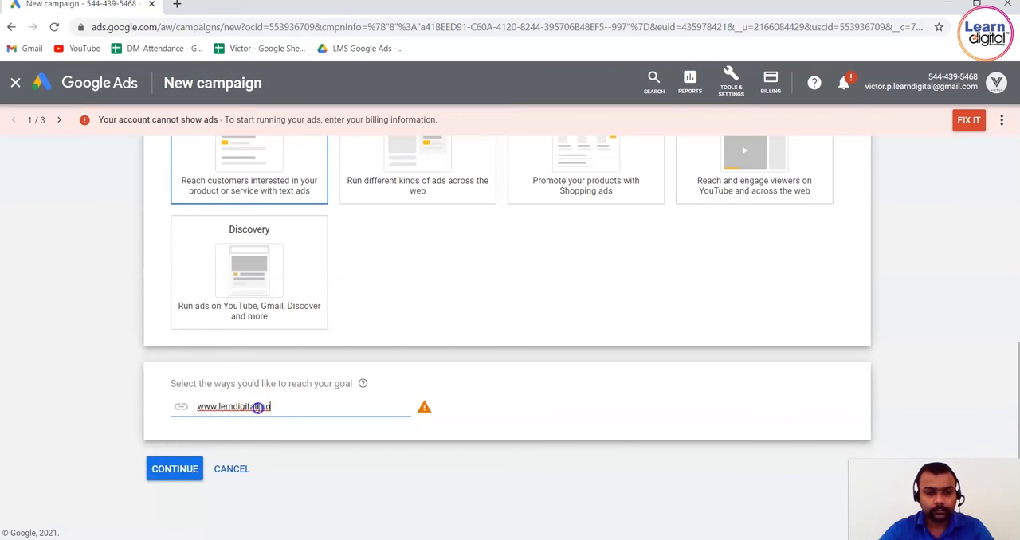
key("BackSpace")
left_click(189, 472)
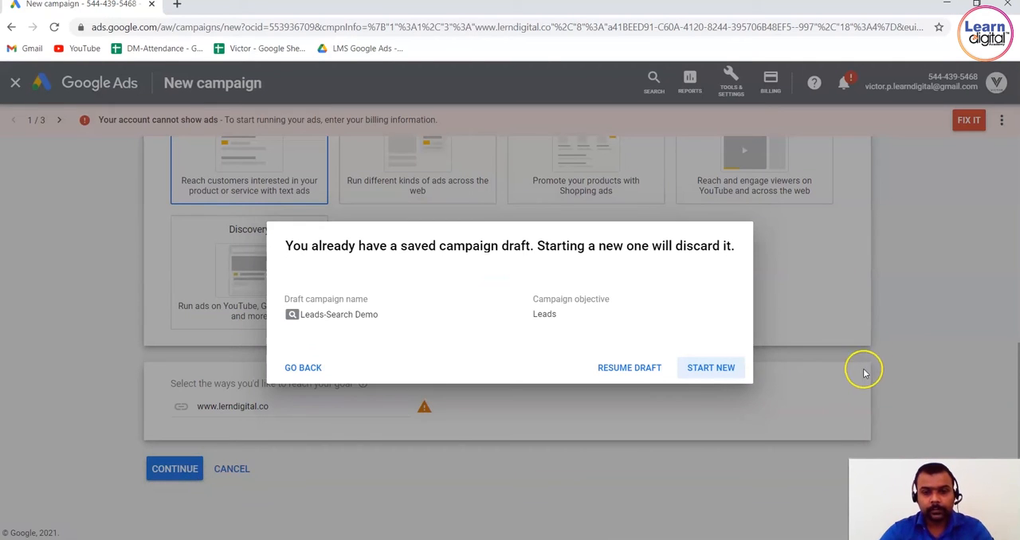
left_click(713, 375)
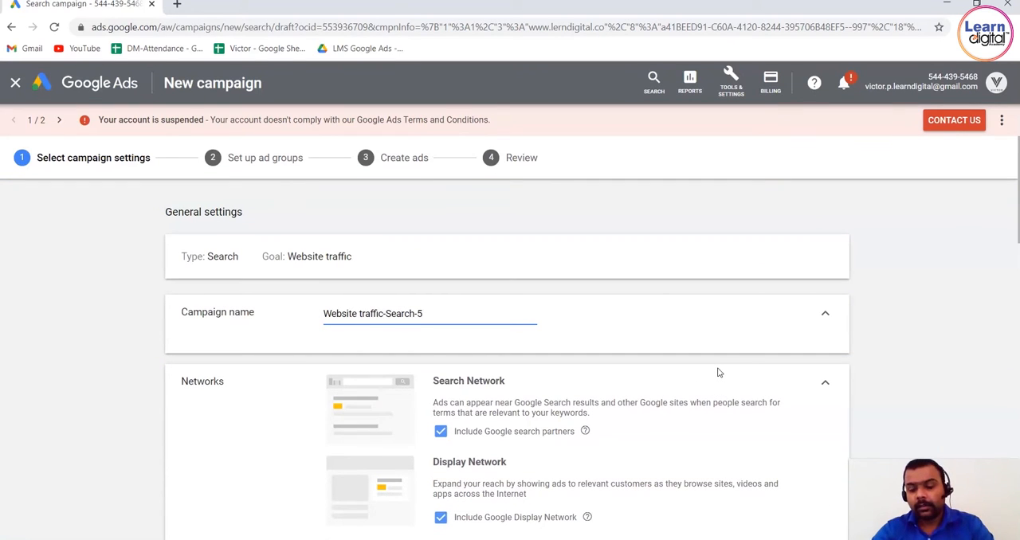
Rename the campaign as "Demo website traffic".
left_click(927, 316)
scroll(929, 322, "down", 1)
scroll(929, 322, "down", 3)
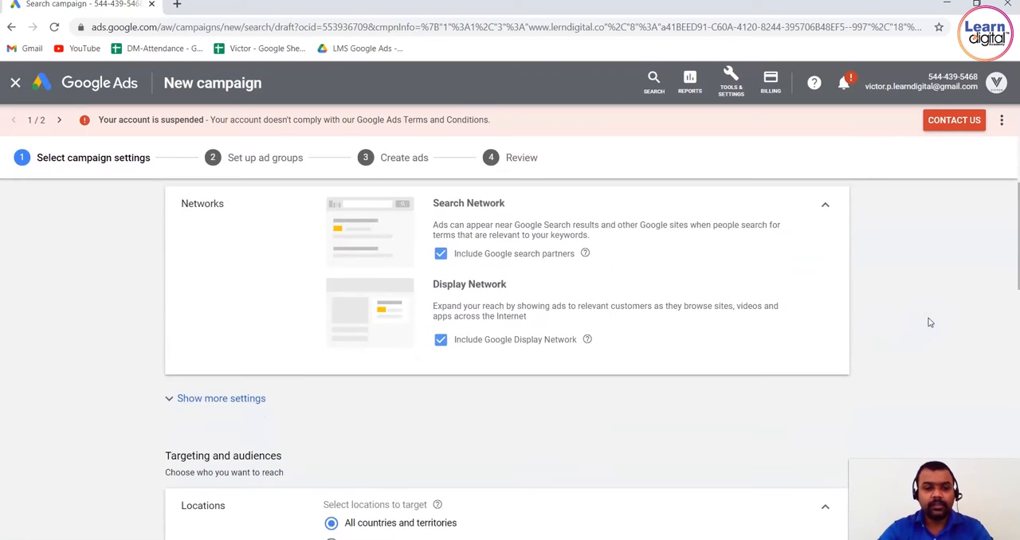
scroll(929, 322, "up", 1)
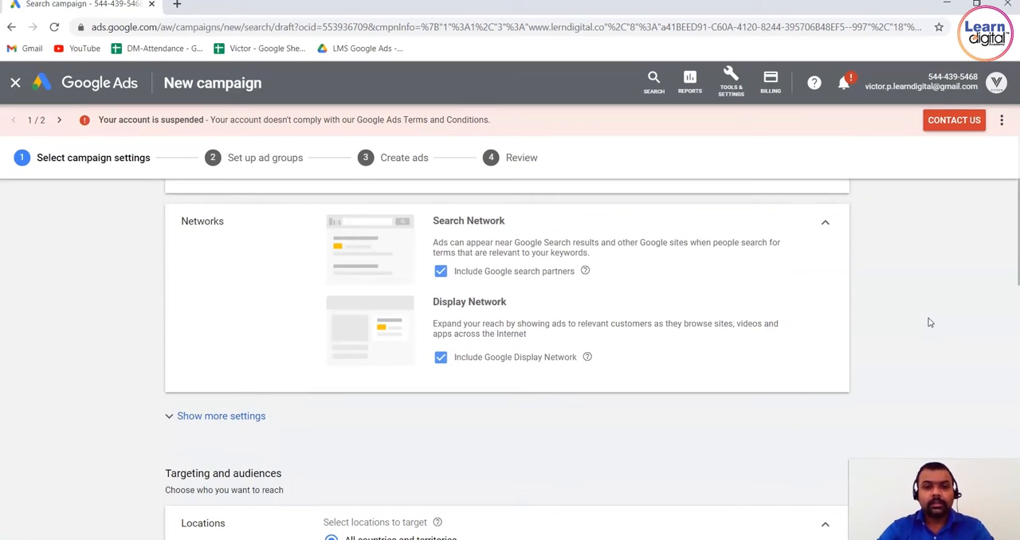
scroll(929, 322, "up", 3)
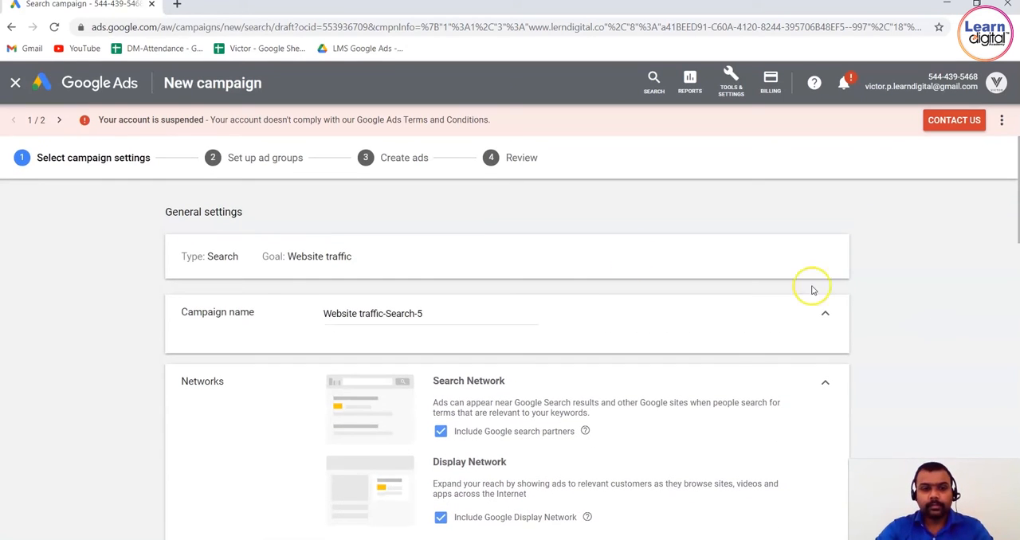
triple_click(448, 310)
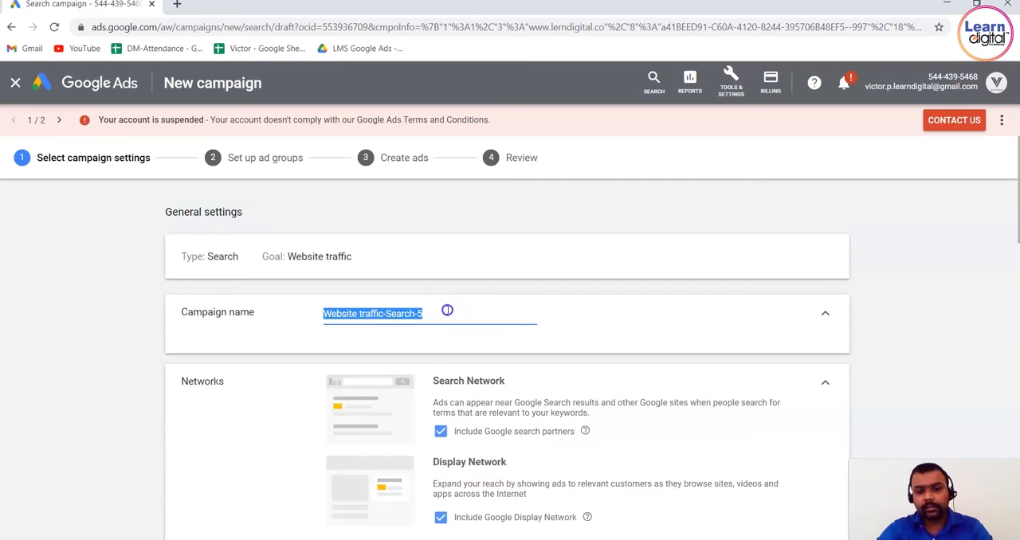
type("Demo")
type(" website ")
type("r")
type("traffic")
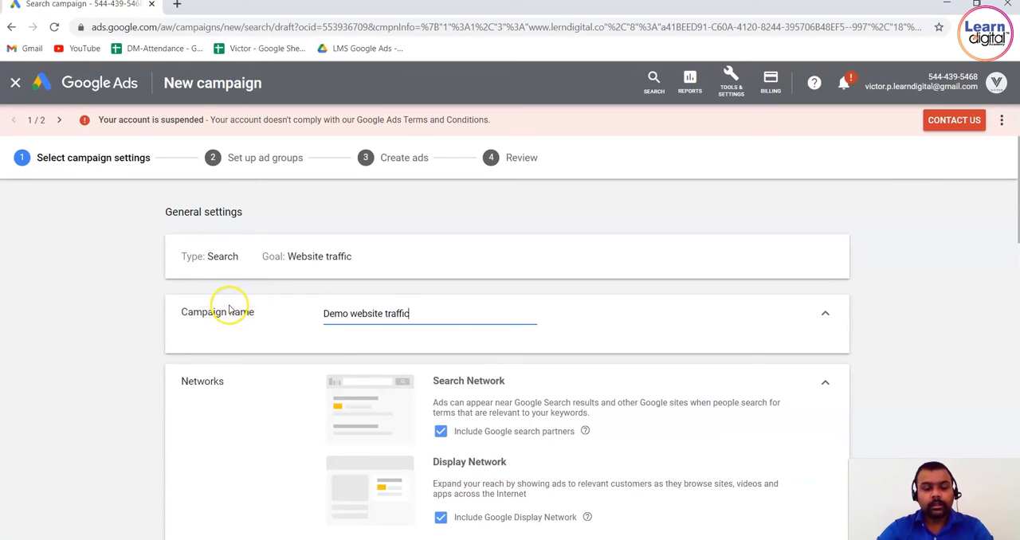
left_click_drag(185, 317, 284, 316)
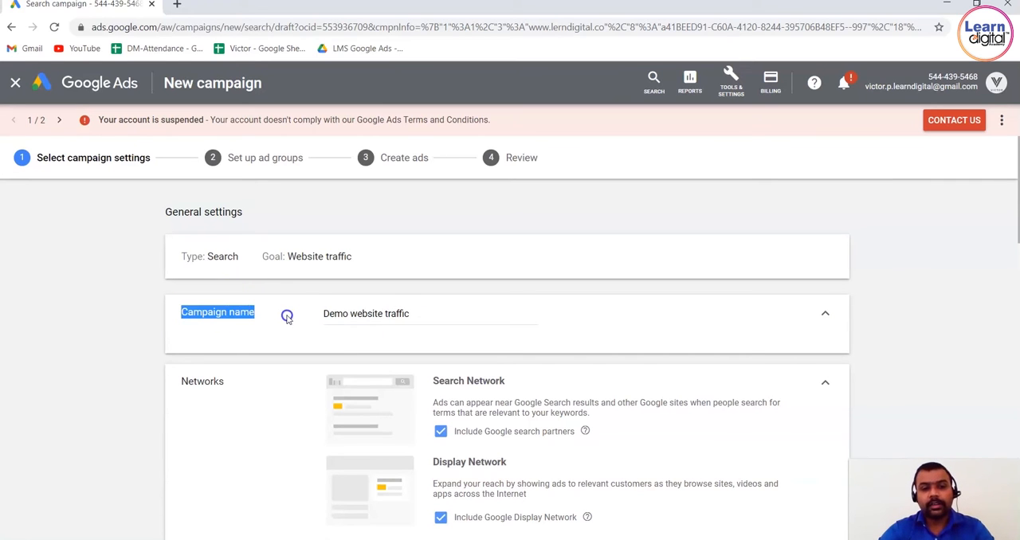
left_click(99, 351)
Reveal the additional general settings below the campaign's network options.
scroll(100, 353, "down", 3)
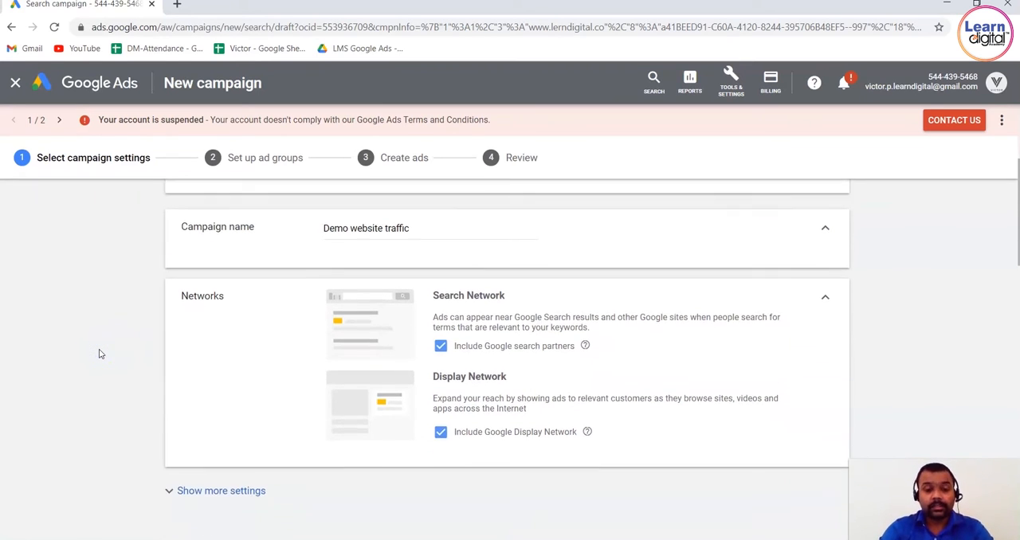
scroll(100, 353, "up", 1)
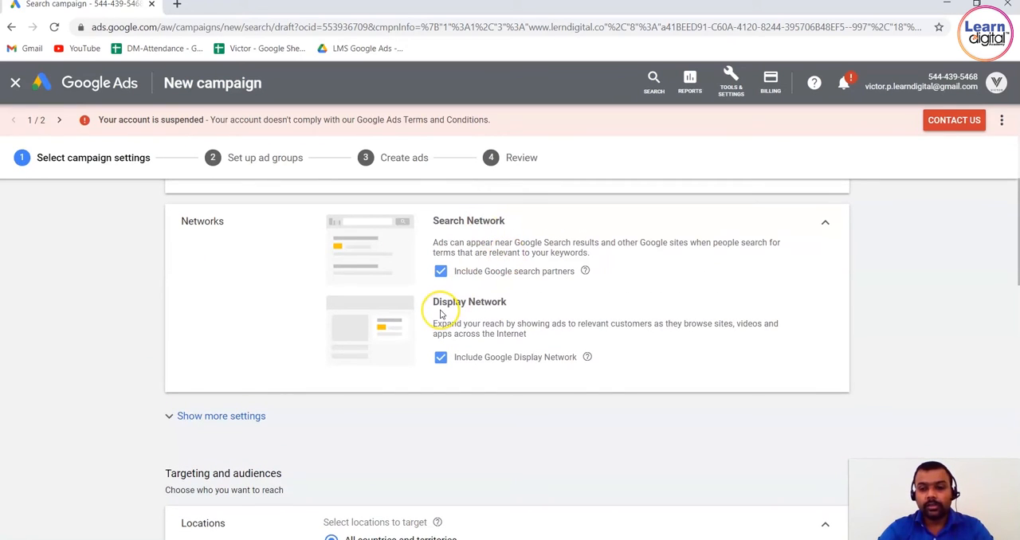
left_click(246, 416)
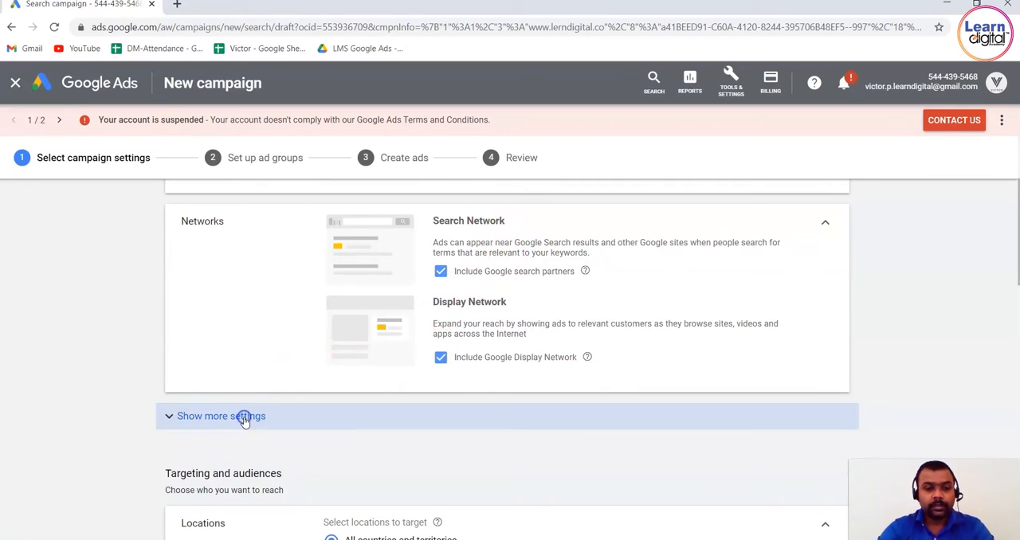
scroll(146, 414, "down", 2)
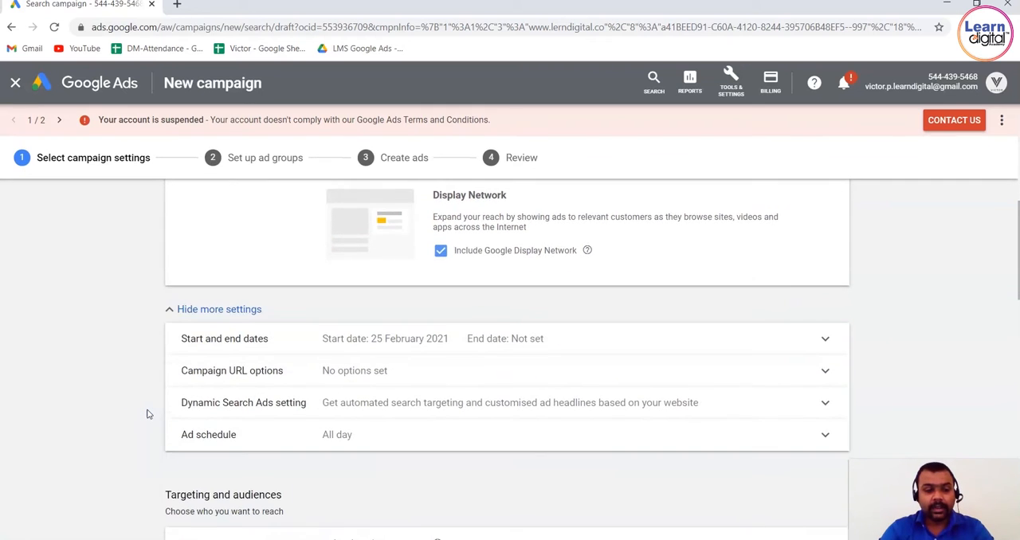
Target India as the campaign location and remove Telugu from the customer languages.
scroll(146, 413, "down", 1)
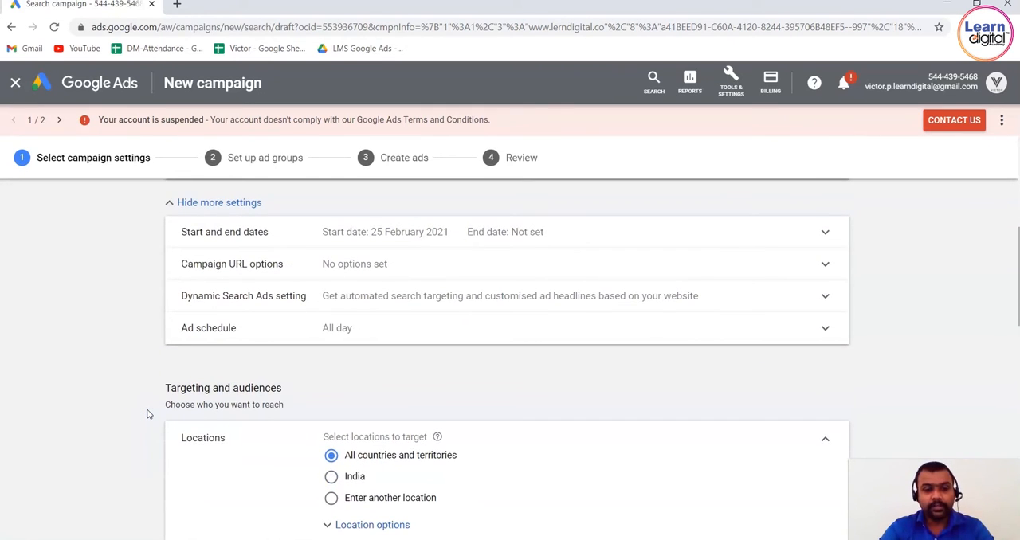
scroll(146, 414, "down", 3)
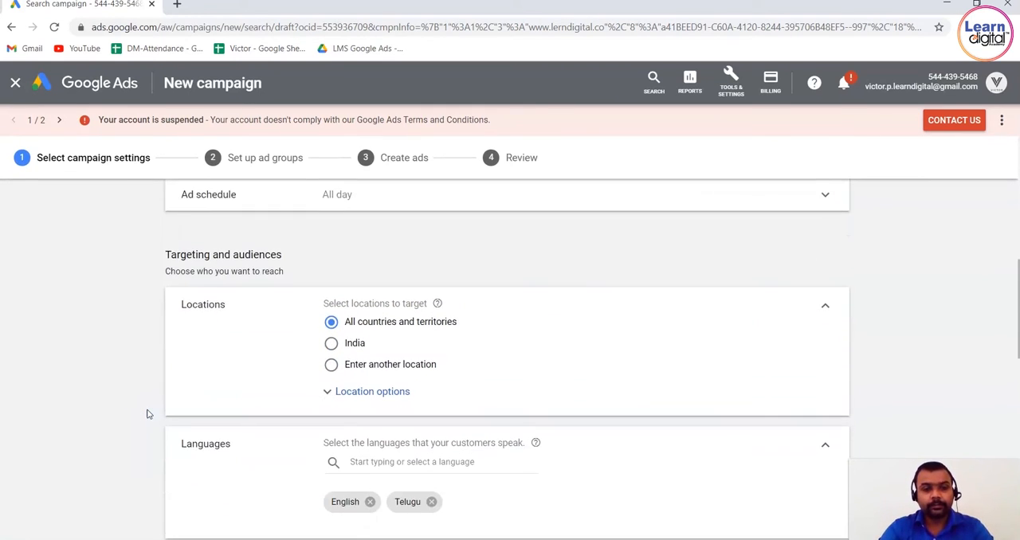
left_click(333, 291)
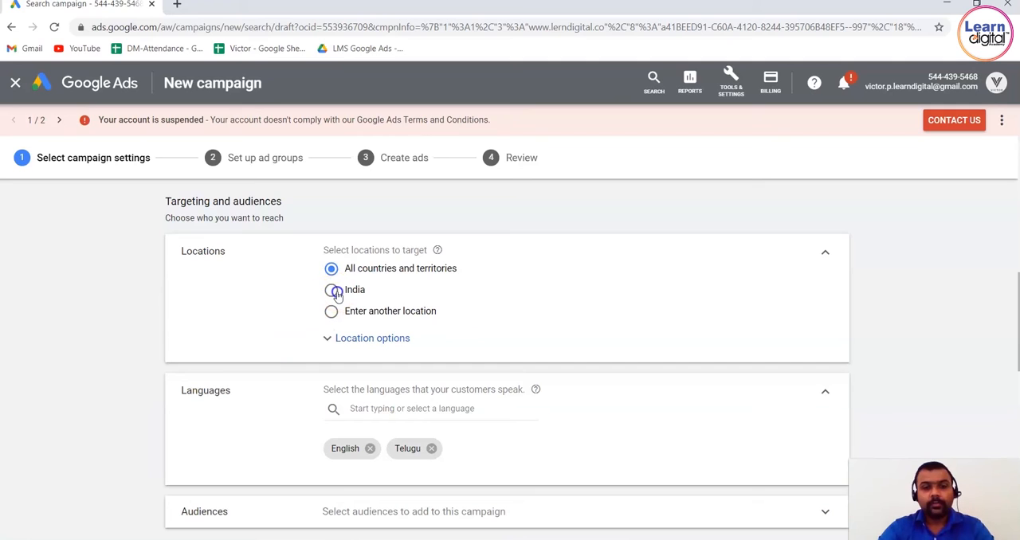
left_click(157, 342)
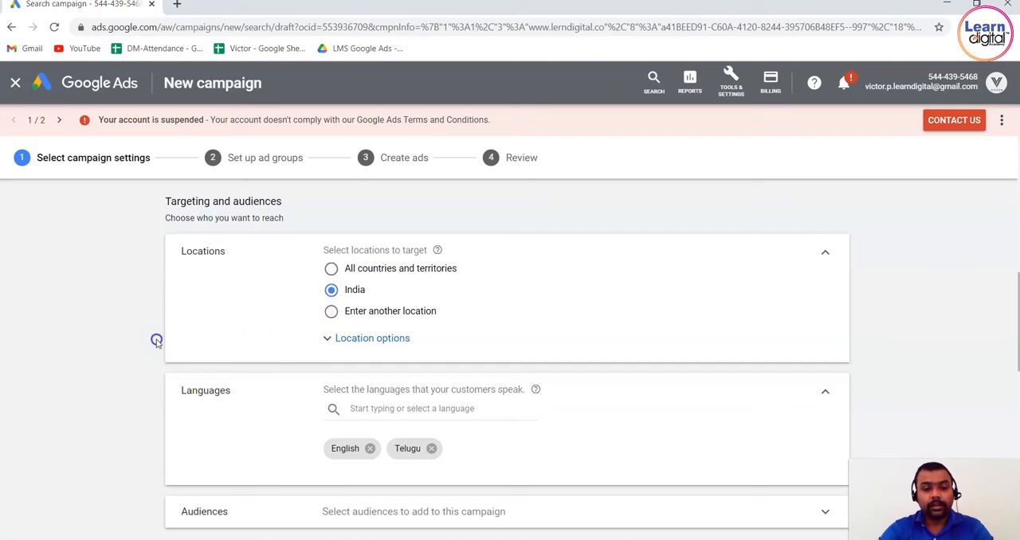
left_click(431, 449)
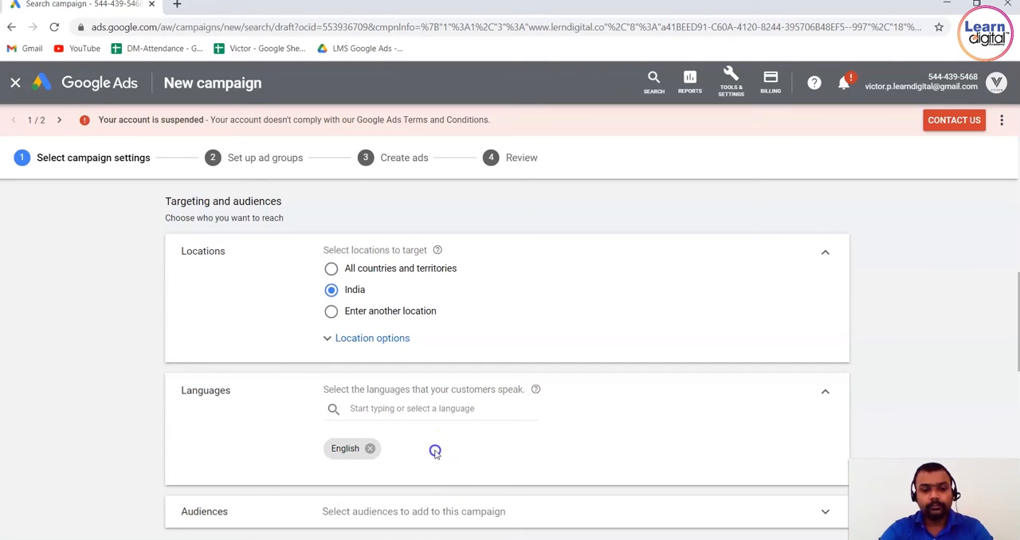
Expand the campaign's audience selection and look over the suggested audiences and the targeting setting options.
scroll(84, 423, "down", 2)
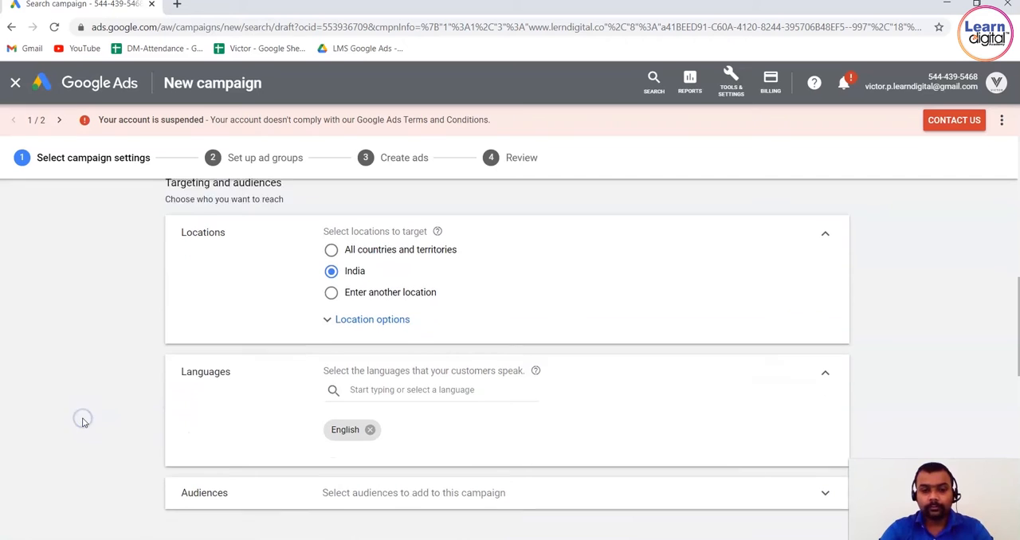
scroll(83, 423, "down", 3)
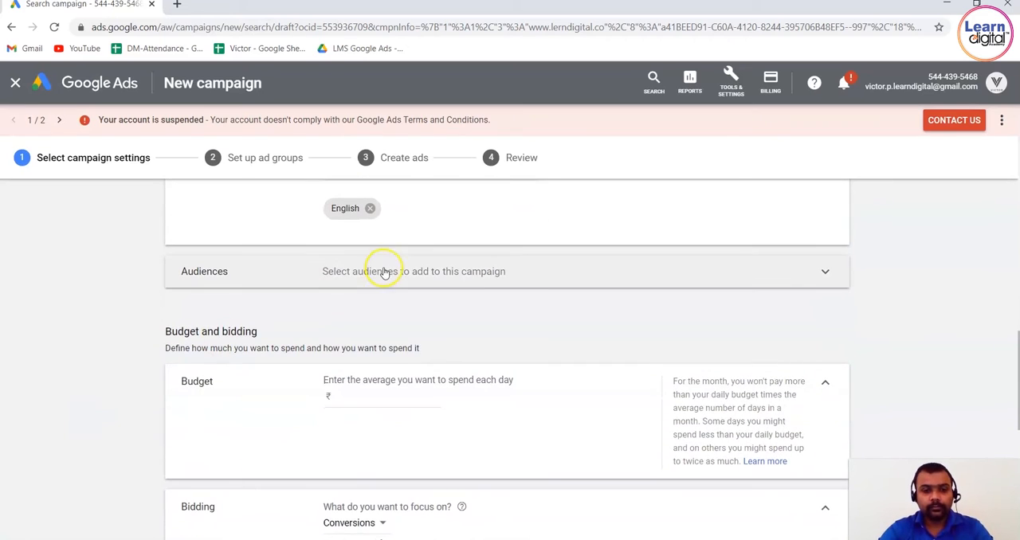
left_click(402, 271)
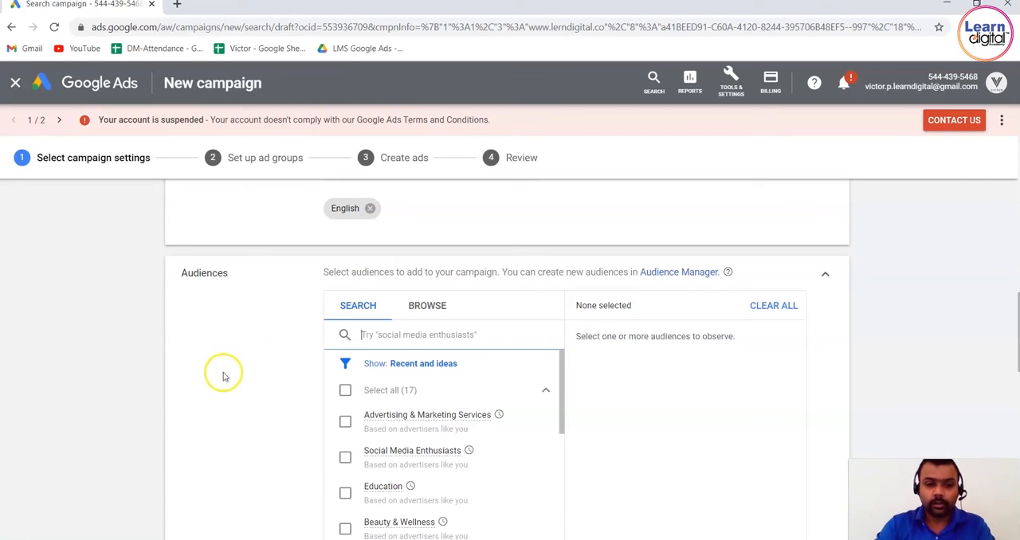
scroll(215, 392, "down", 1)
scroll(214, 391, "down", 2)
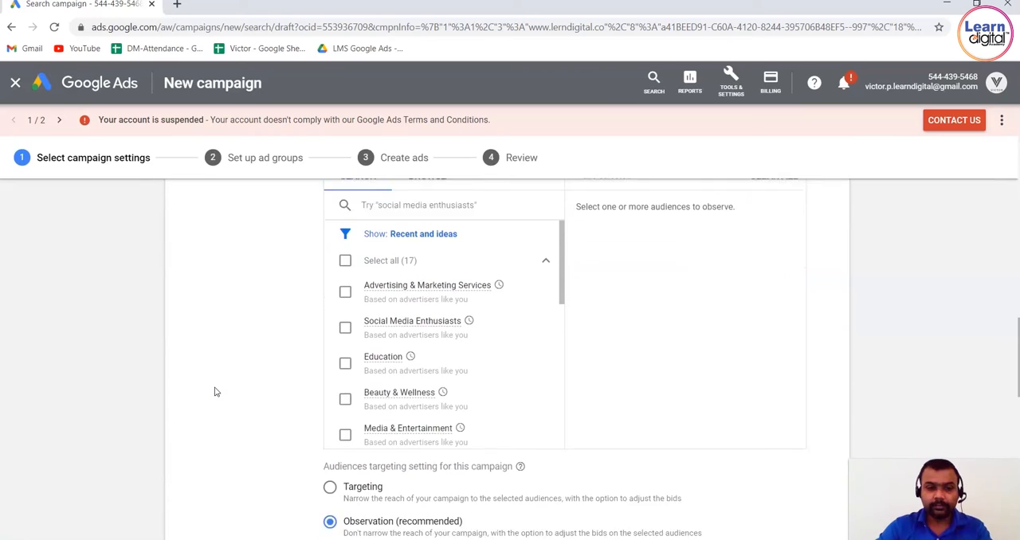
scroll(214, 391, "up", 3)
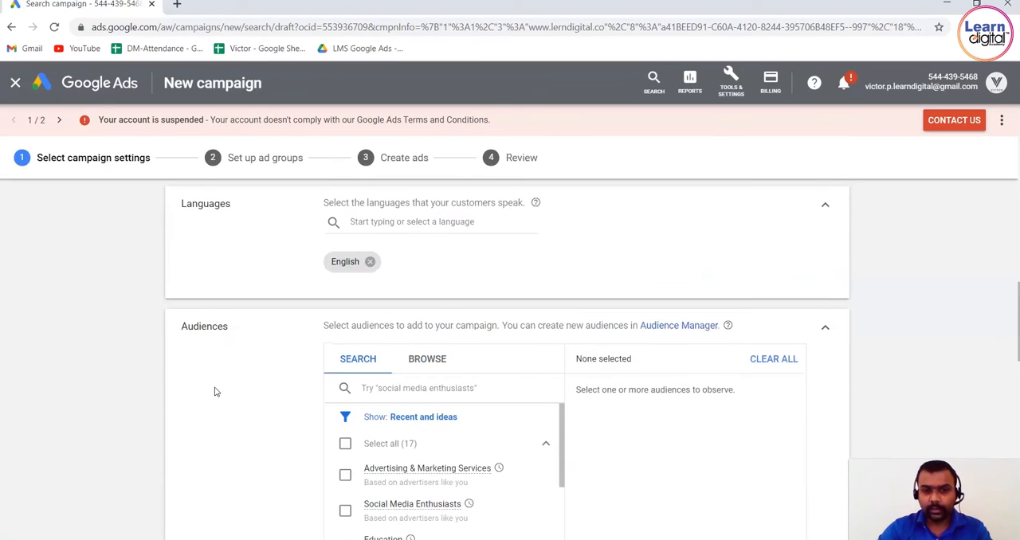
scroll(214, 391, "down", 1)
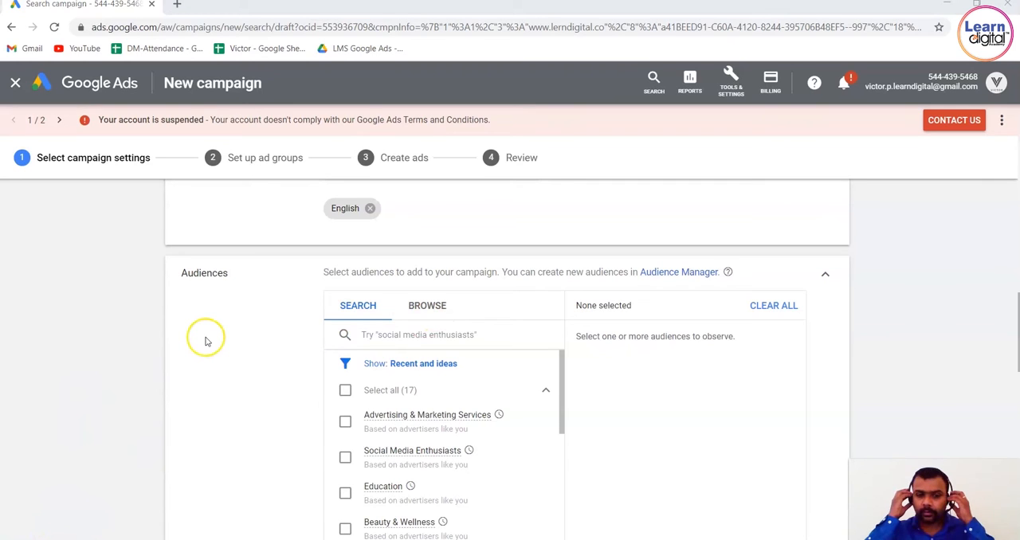
Browse the detailed demographics audiences and expand the Parents group under Parental Status.
left_click(482, 340)
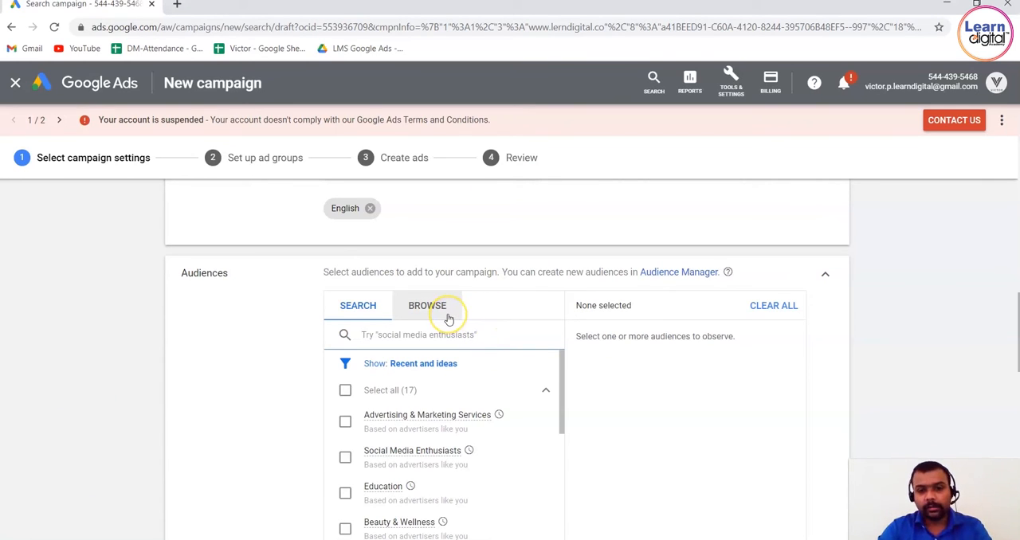
left_click(448, 319)
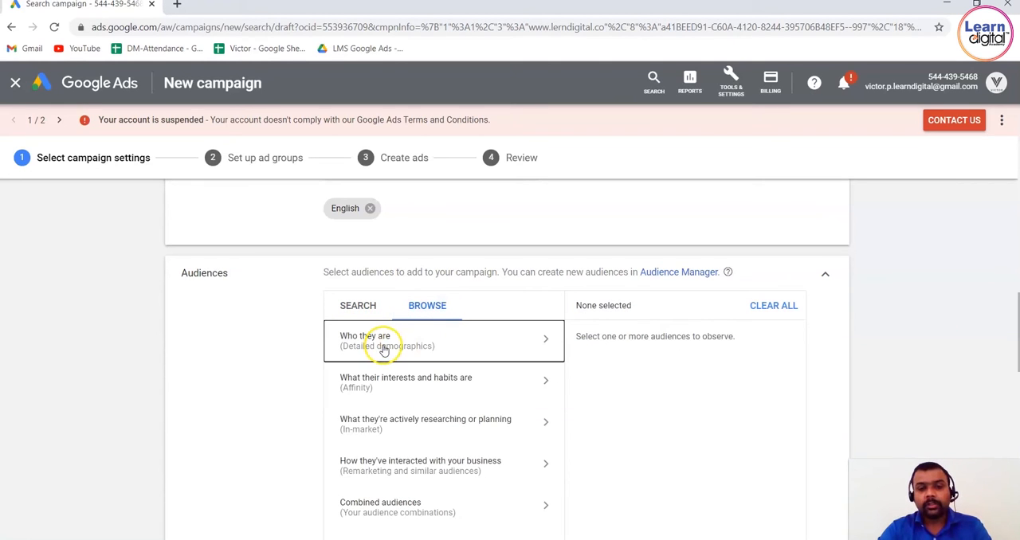
left_click(384, 345)
left_click(394, 364)
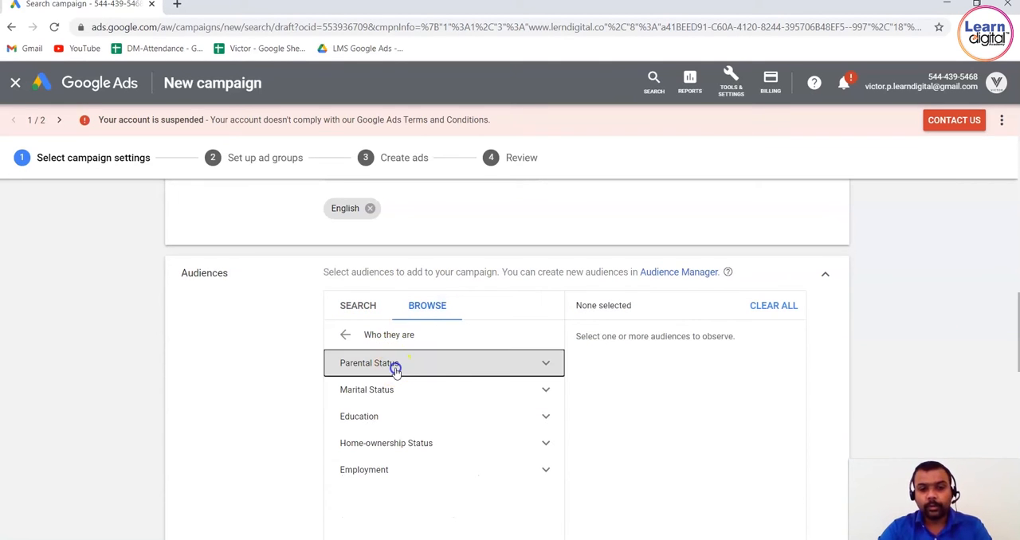
left_click(433, 387)
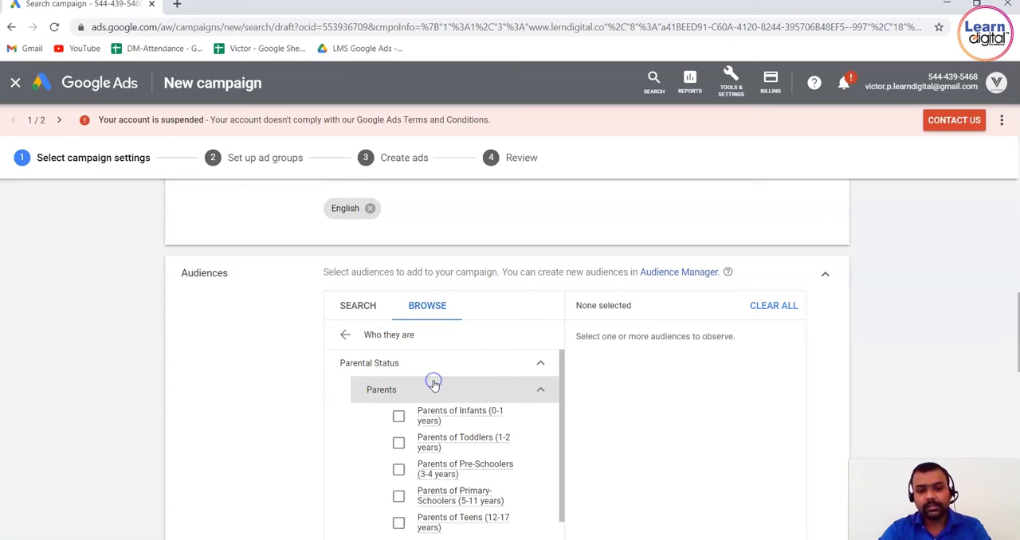
Try selecting Parents of Primary-Schoolers (5-11 years) in the parental status audiences, clear it, and return to the audience categories.
left_click_drag(559, 412, 560, 510)
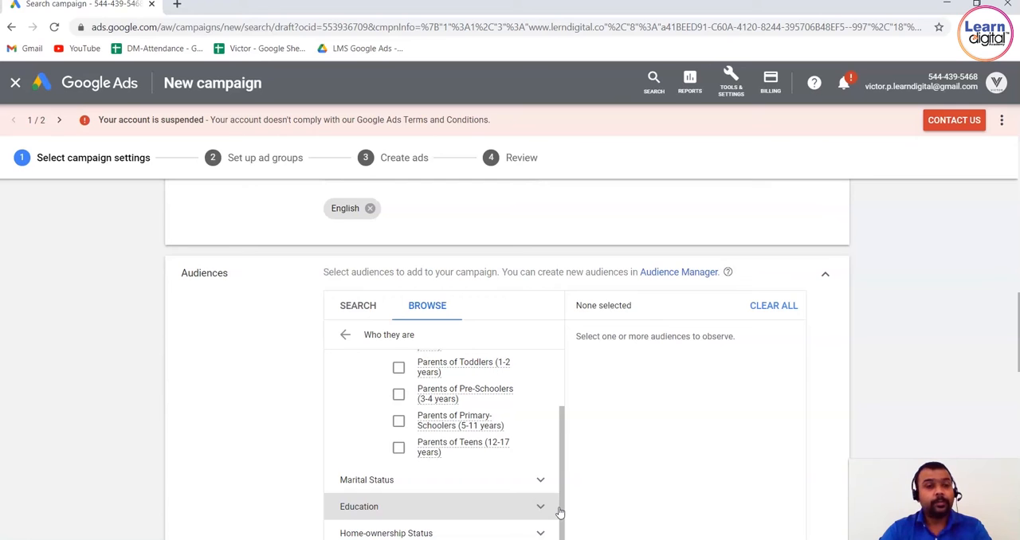
left_click(398, 423)
left_click(398, 422)
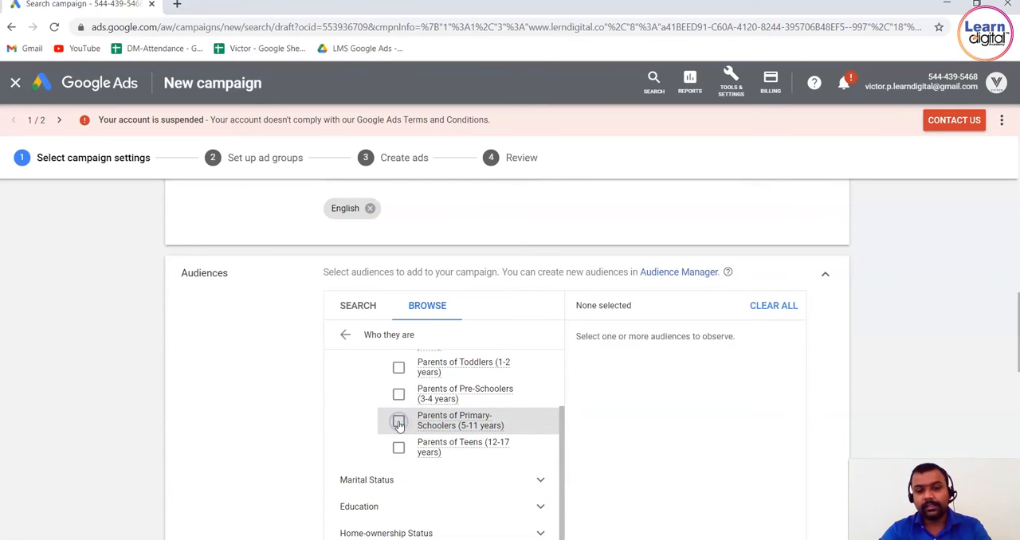
left_click(346, 335)
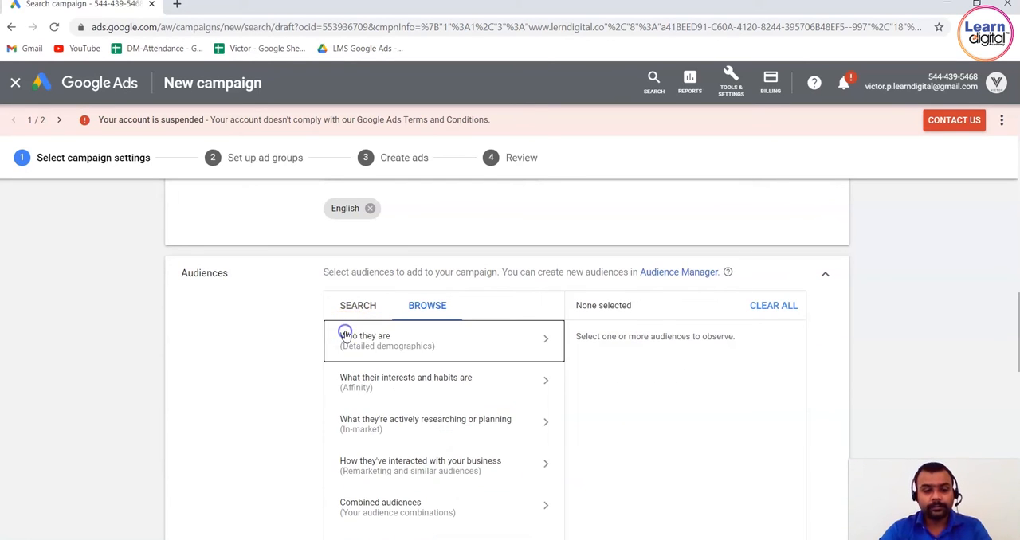
Browse the affinity audiences, expand Media & Entertainment to examine its subcategories, and return to the audience categories.
left_click(402, 396)
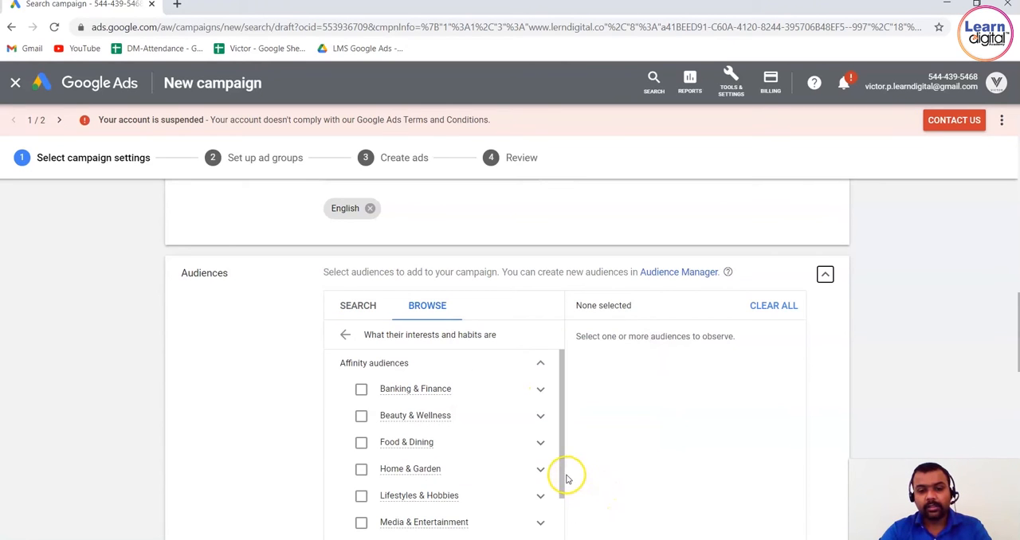
left_click_drag(564, 475, 560, 516)
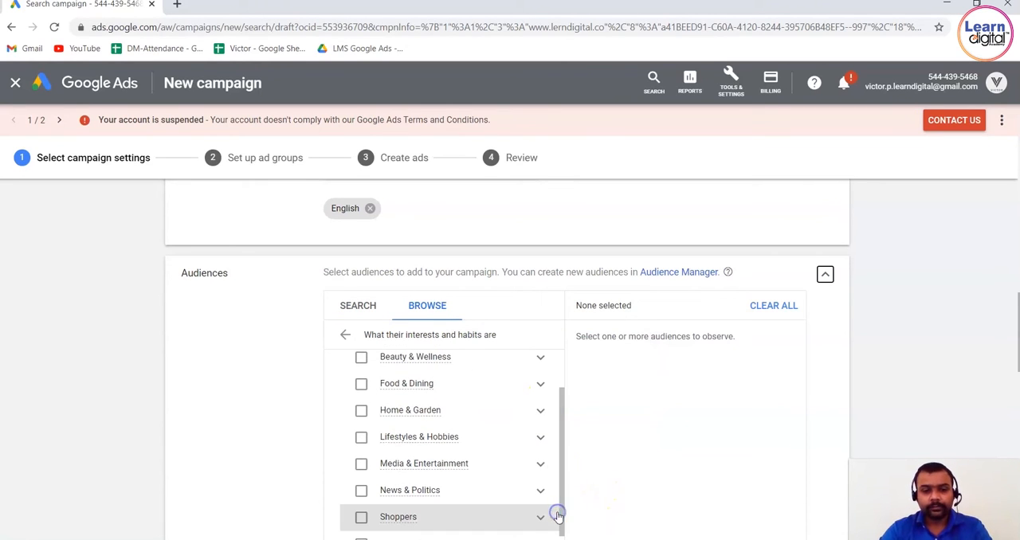
left_click(540, 464)
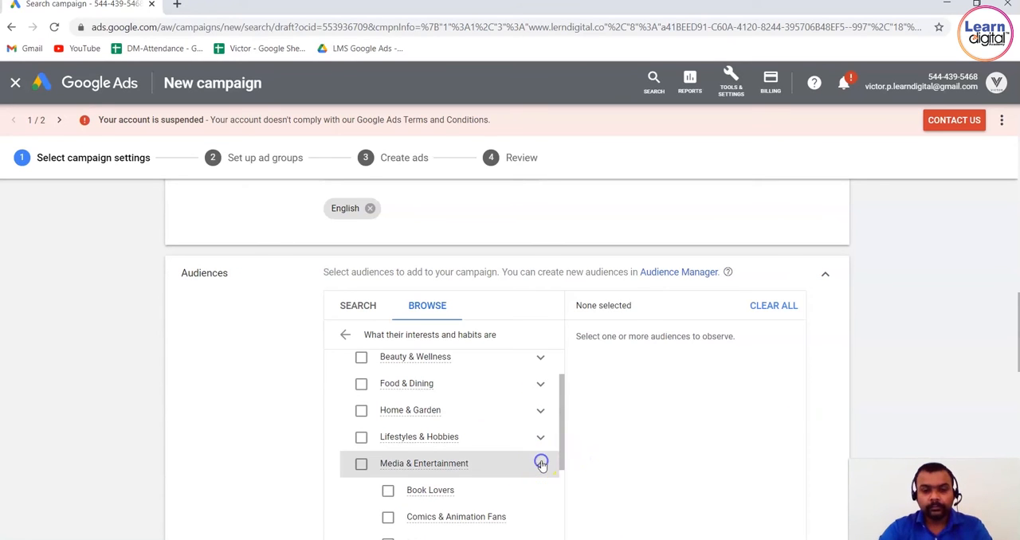
left_click_drag(564, 449, 553, 528)
left_click(342, 336)
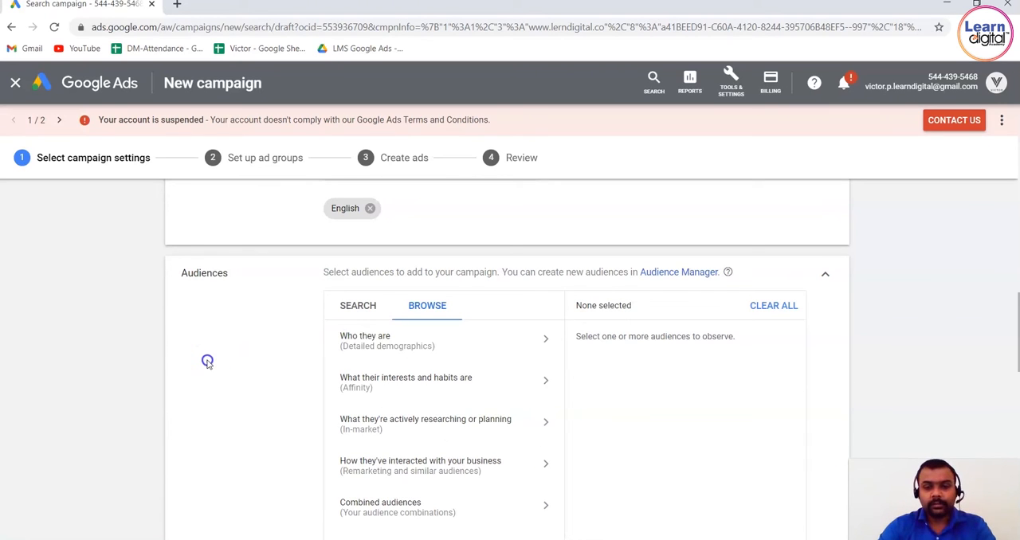
Set the campaign's average daily budget to ₹2,000.
scroll(208, 362, "down", 4)
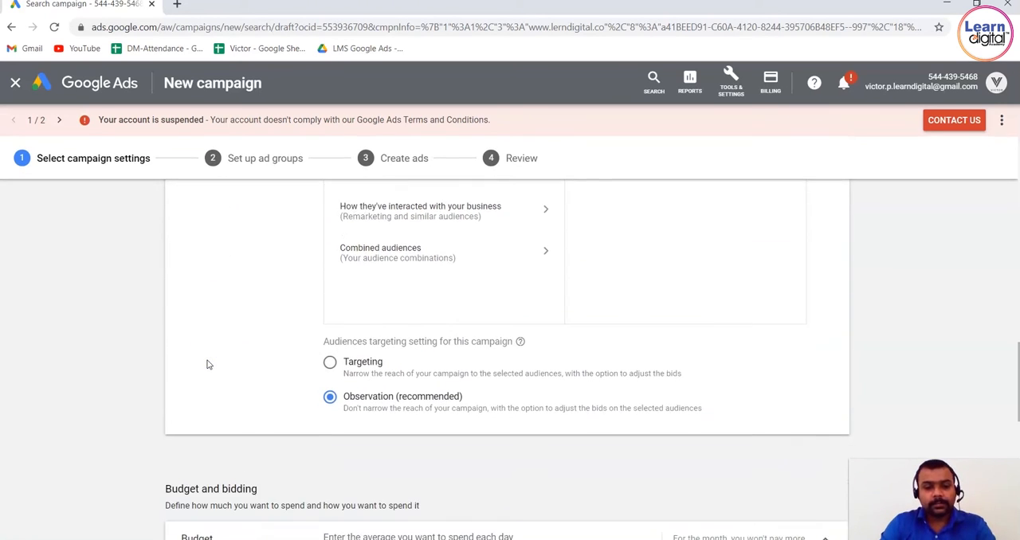
scroll(207, 363, "down", 3)
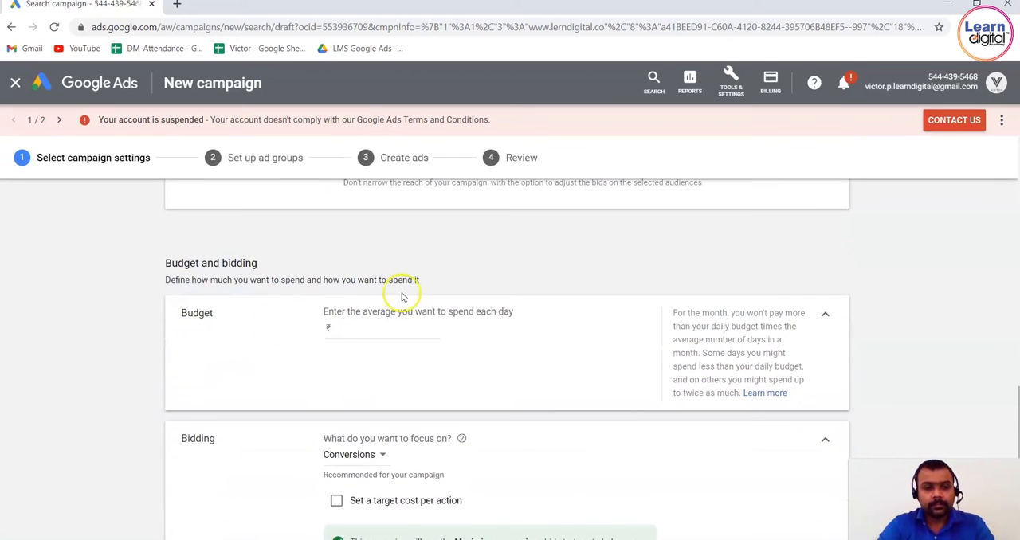
left_click(388, 329)
type("2")
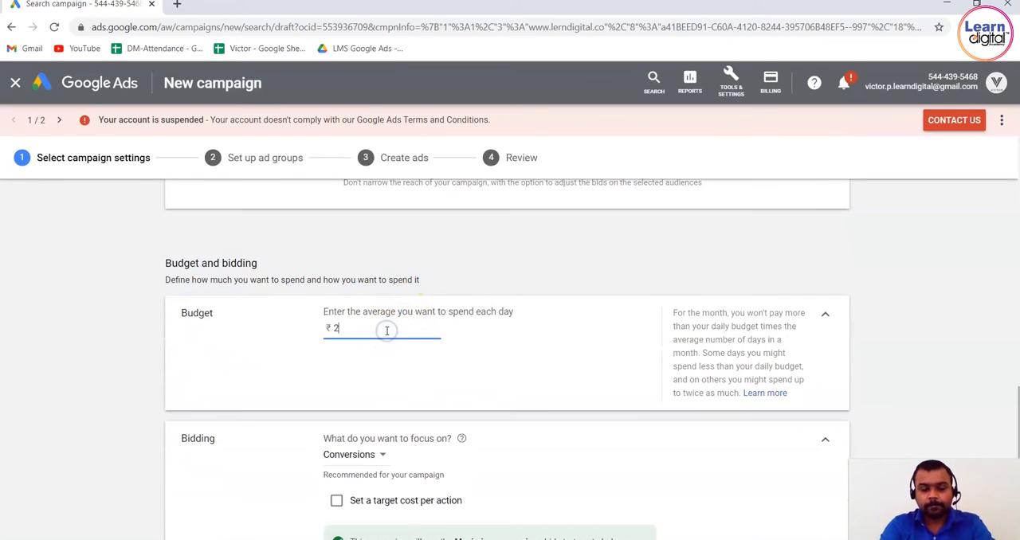
type(",000")
left_click(96, 402)
Choose Conversions as the bidding focus and enable setting a target cost per action.
scroll(95, 402, "down", 2)
scroll(96, 401, "down", 1)
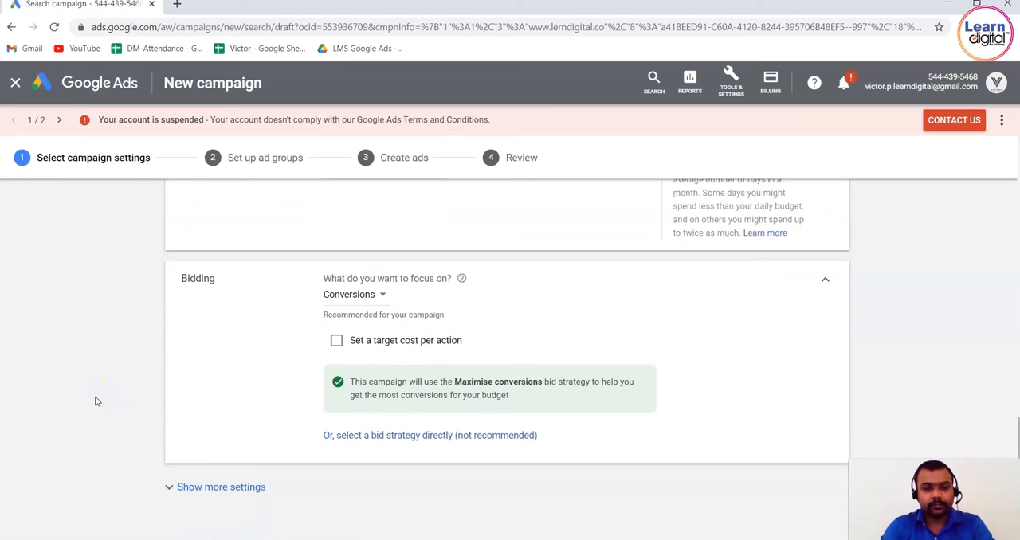
left_click(382, 297)
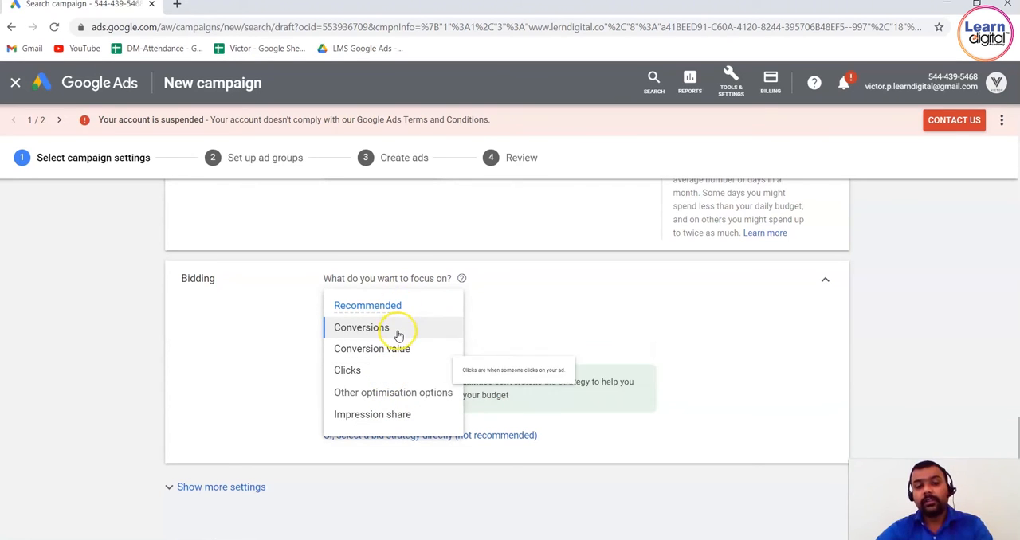
left_click(371, 329)
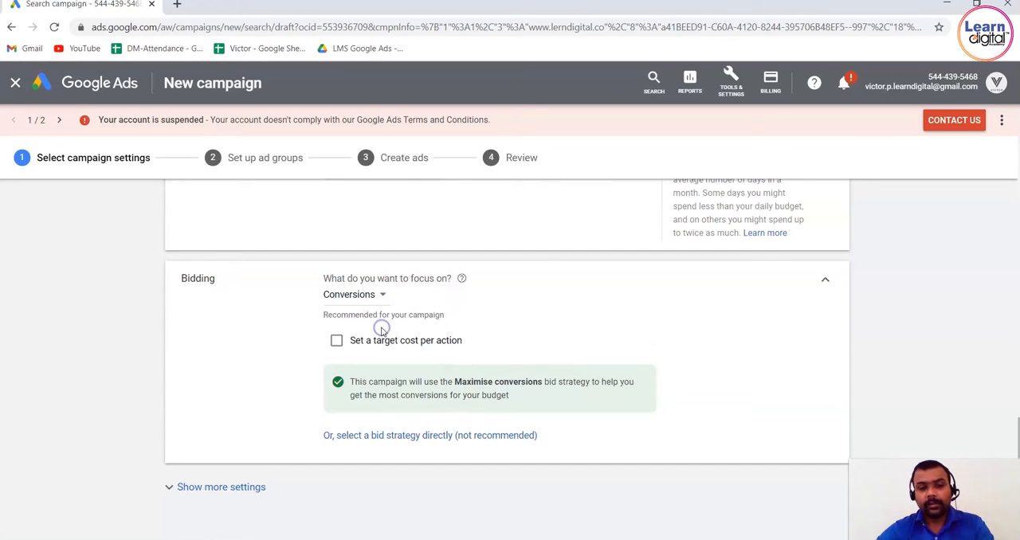
left_click(335, 342)
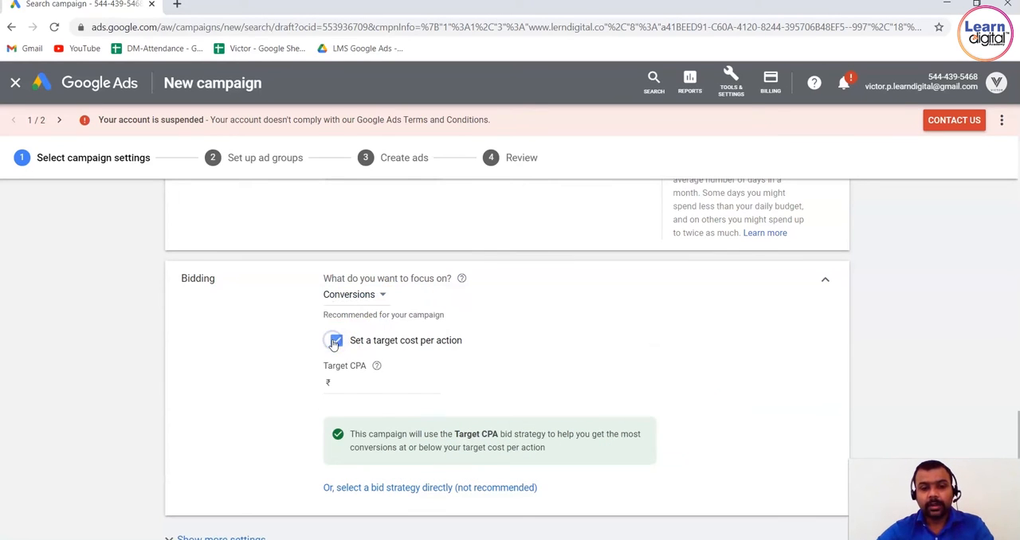
Check the Target CPA explanation and set the campaign's target CPA to ₹20.
scroll(369, 385, "down", 5)
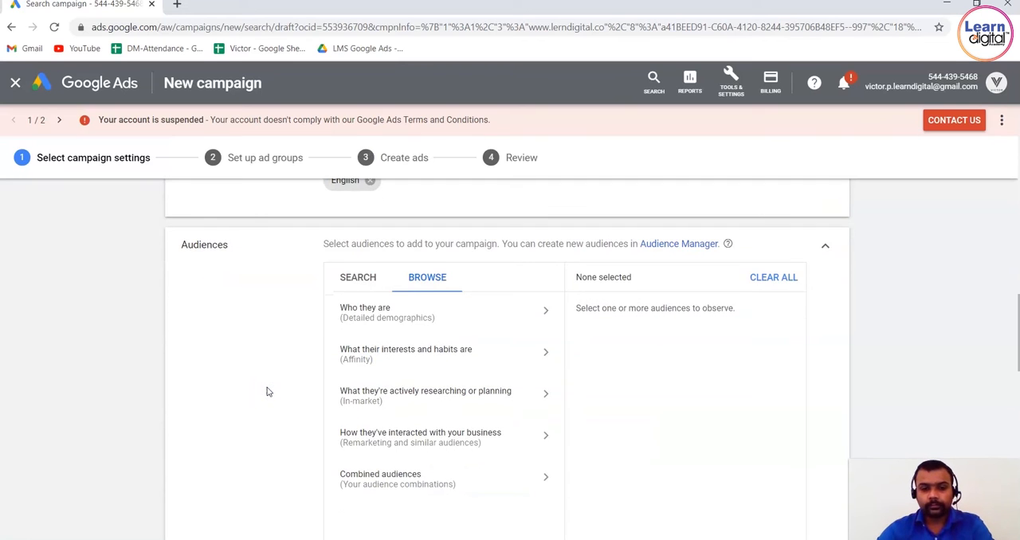
scroll(268, 390, "down", 6)
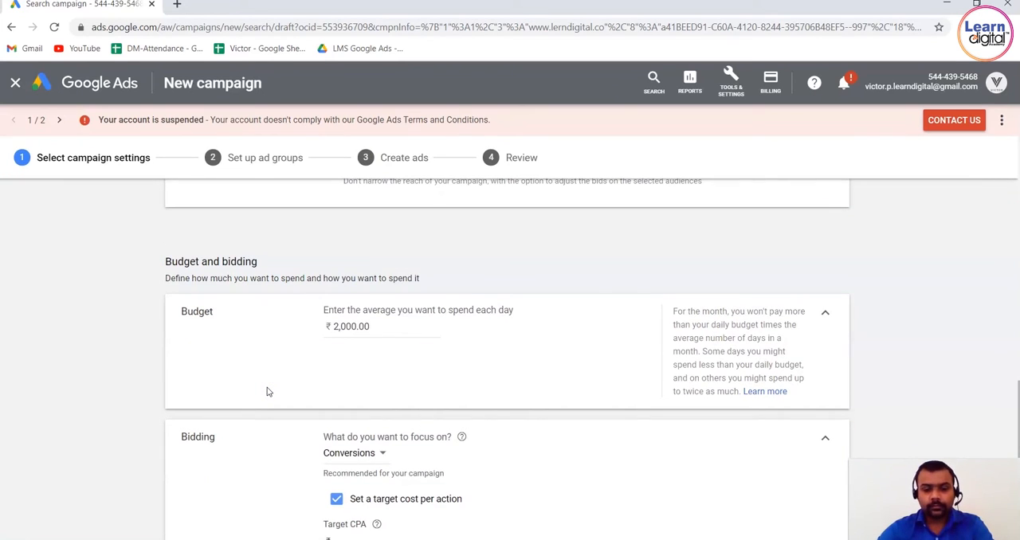
scroll(267, 388, "down", 2)
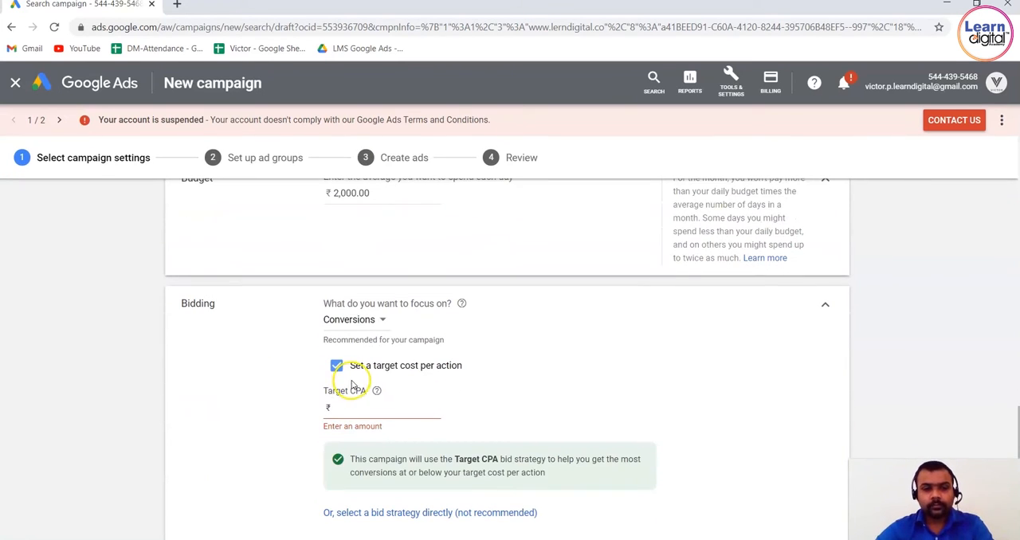
mouse_move(377, 395)
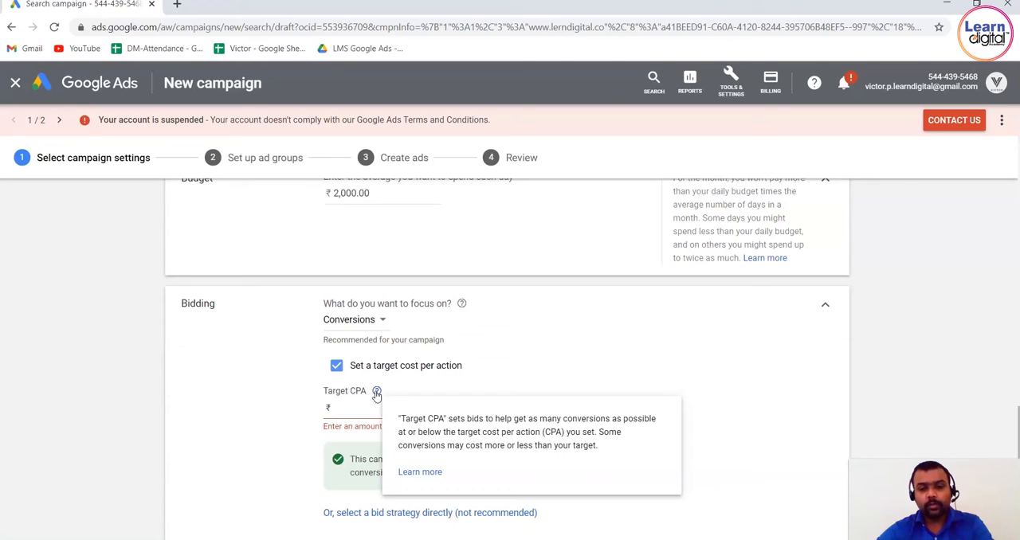
left_click(349, 413)
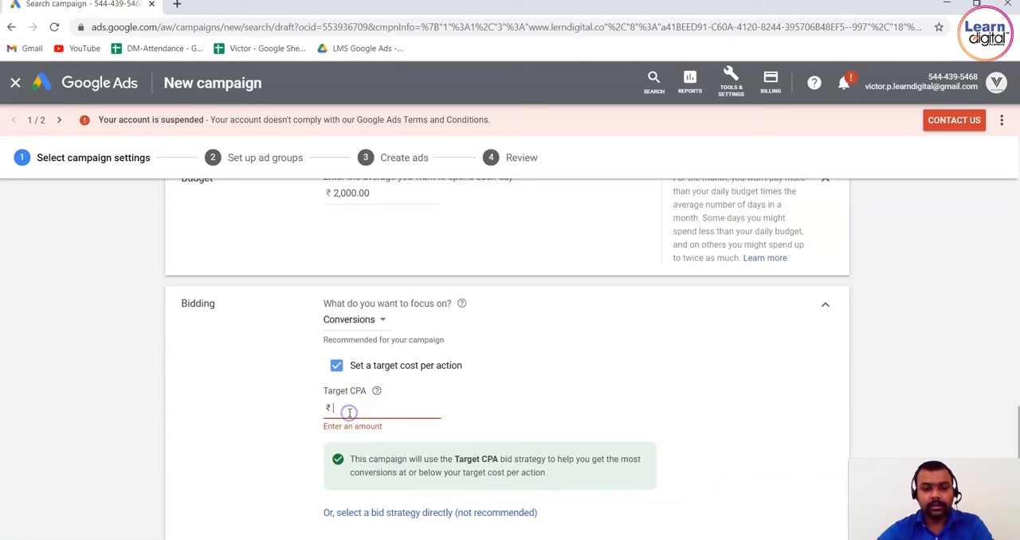
type("20")
left_click(291, 409)
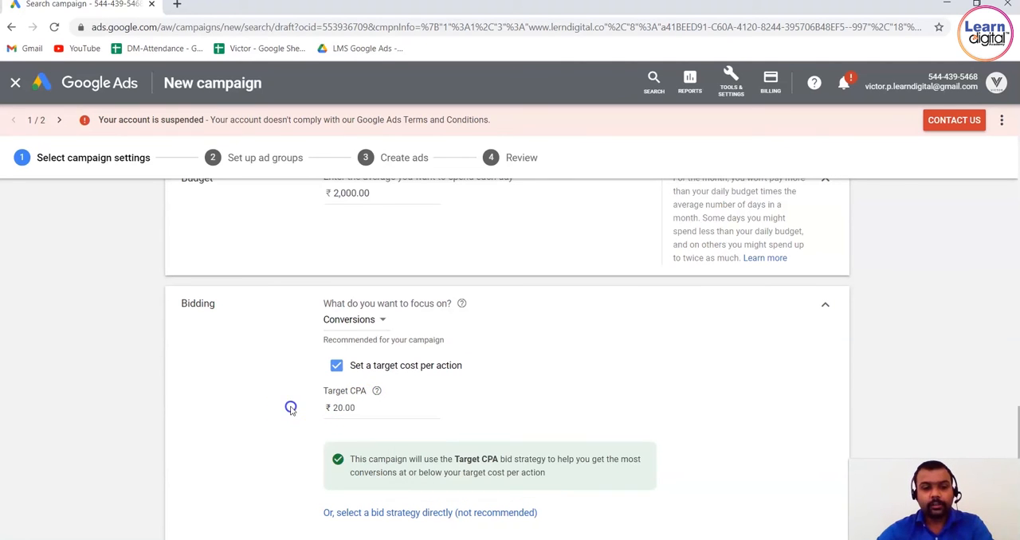
Reveal the additional conversion and ad rotation settings below the campaign's bidding section.
scroll(290, 409, "down", 2)
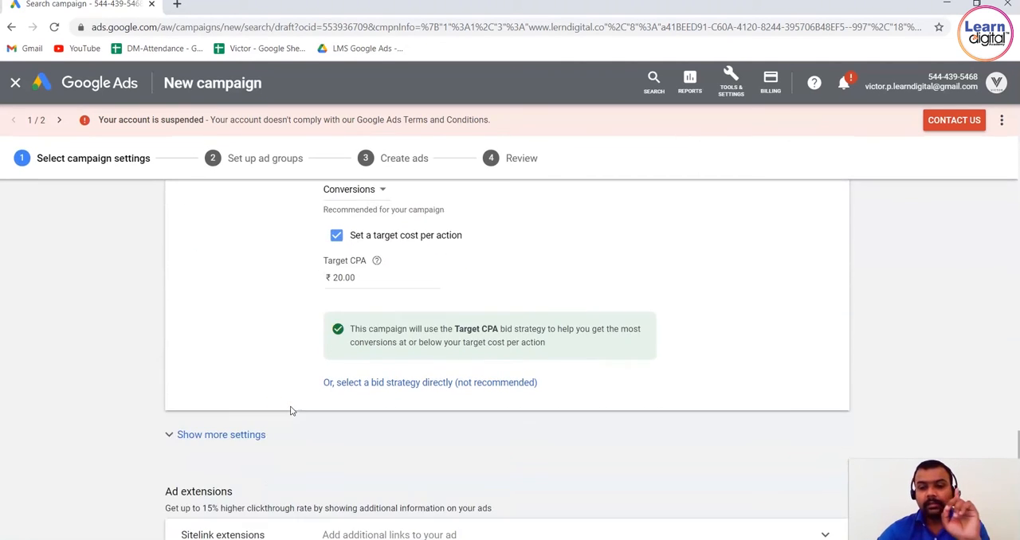
scroll(292, 412, "down", 2)
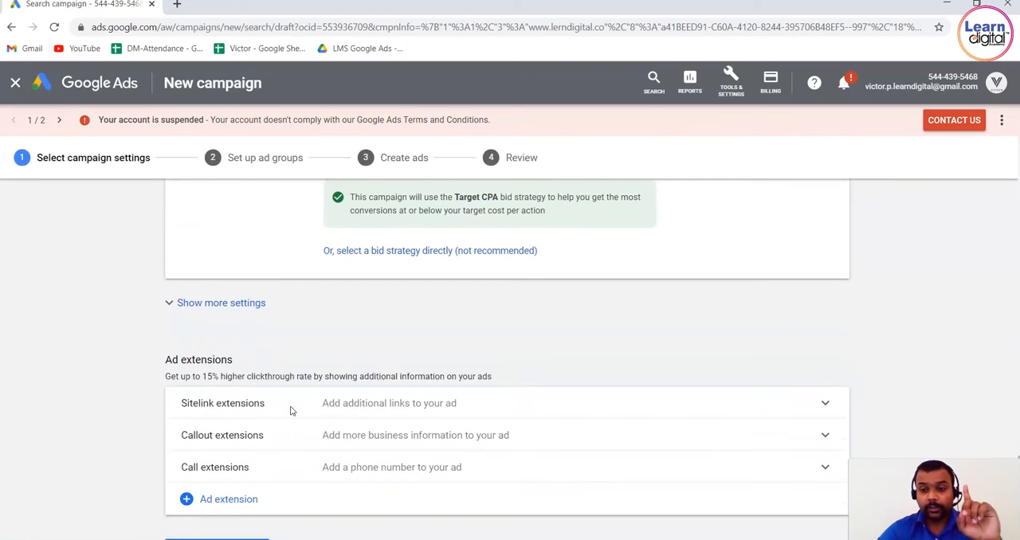
left_click(278, 274)
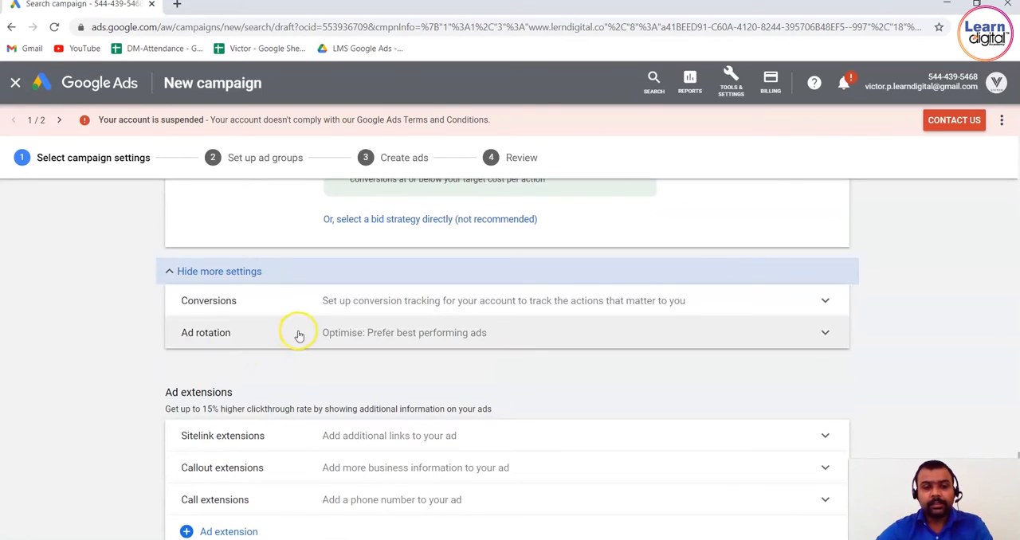
scroll(85, 352, "down", 1)
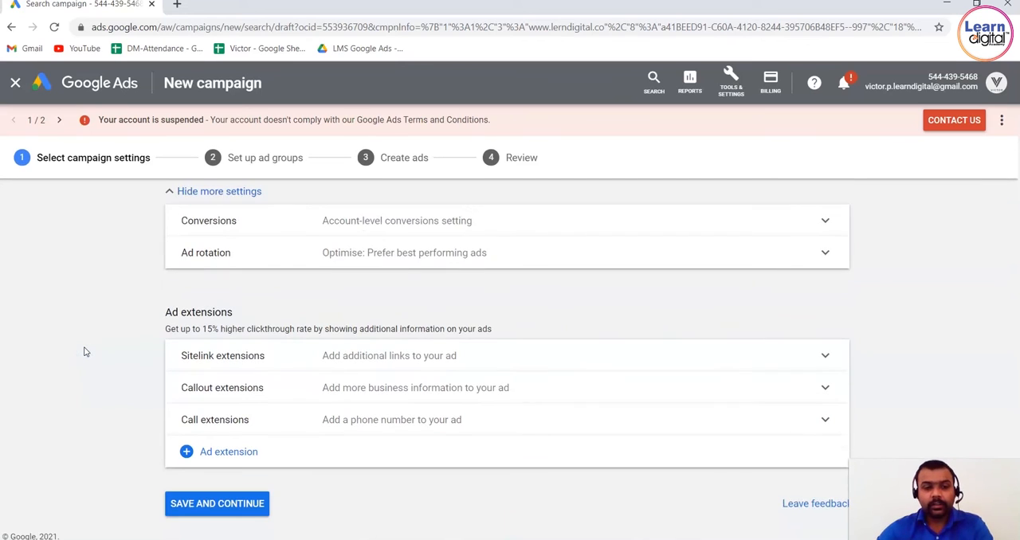
left_click(243, 350)
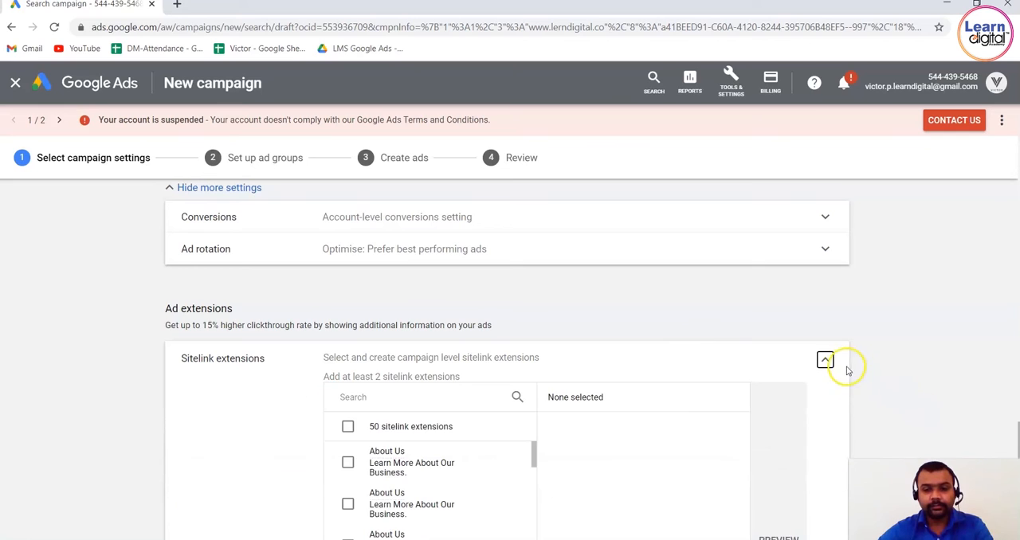
left_click(825, 360)
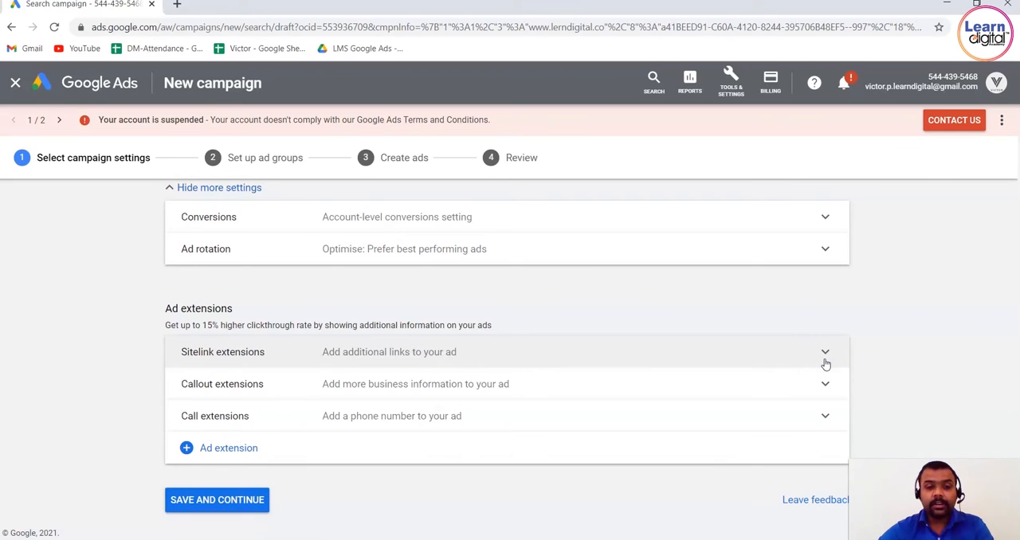
left_click(248, 365)
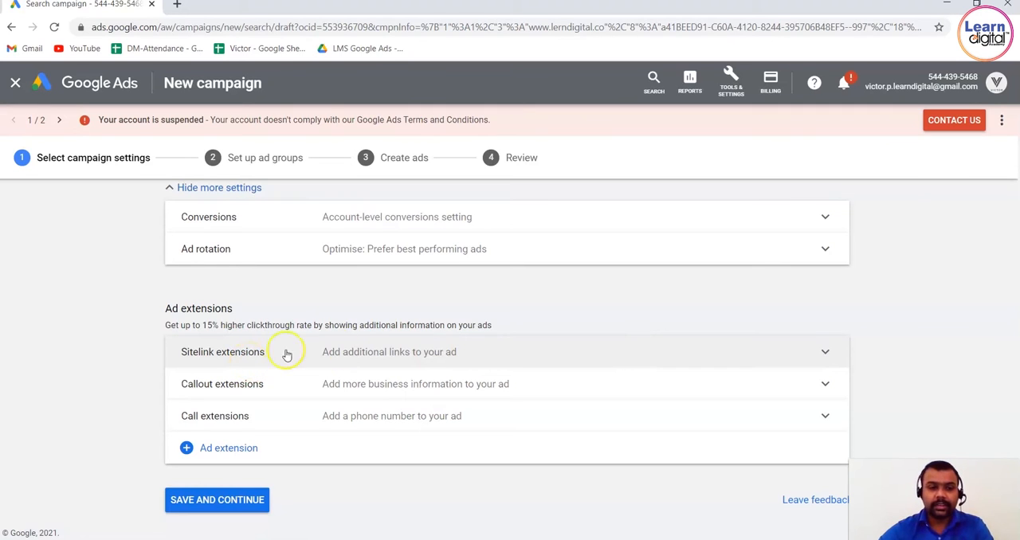
Expand the sitelink extensions and add one "Branches of Learn" sitelink and the "Best digital marketing" sitelink described as being for test members.
left_click(355, 353)
left_click(962, 300)
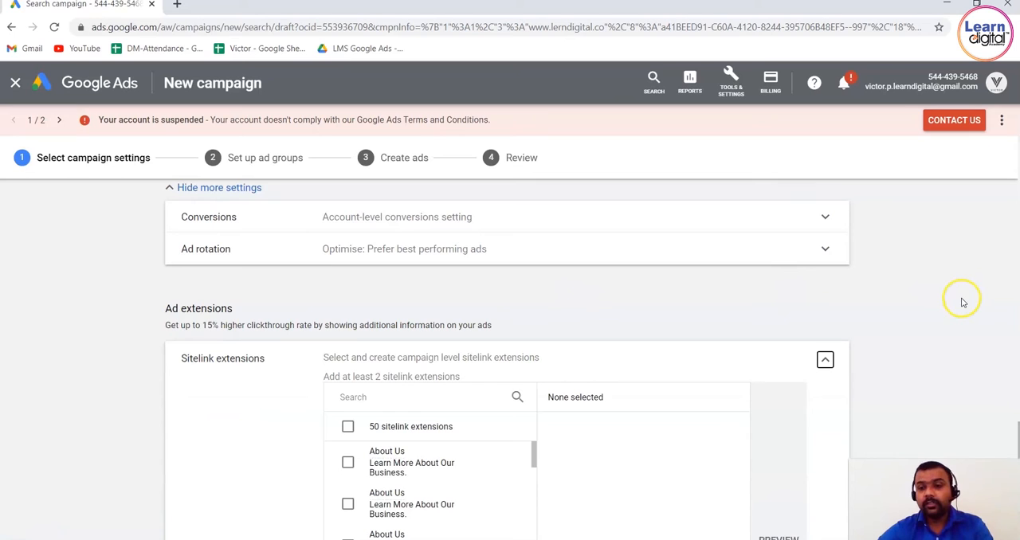
scroll(962, 300, "down", 3)
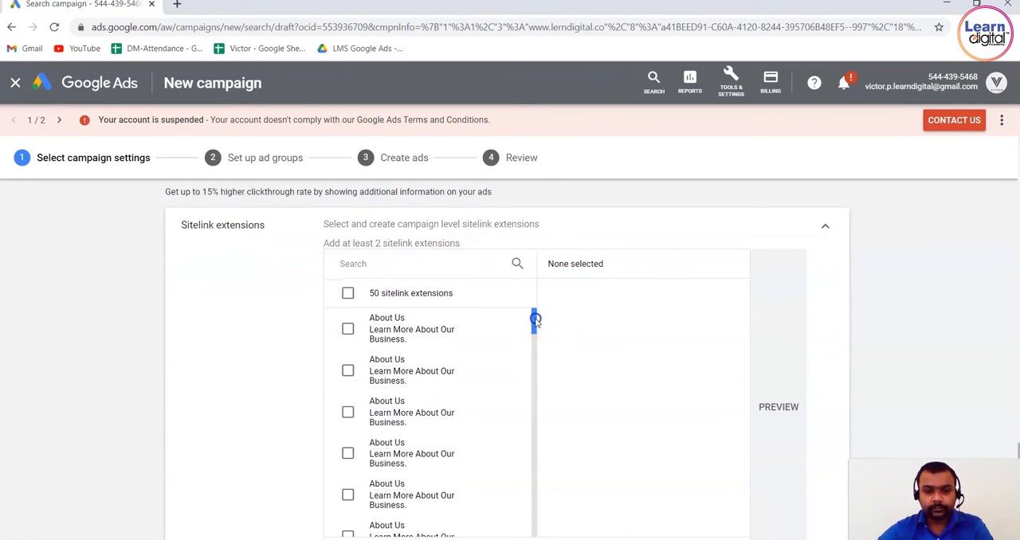
left_click_drag(535, 319, 534, 528)
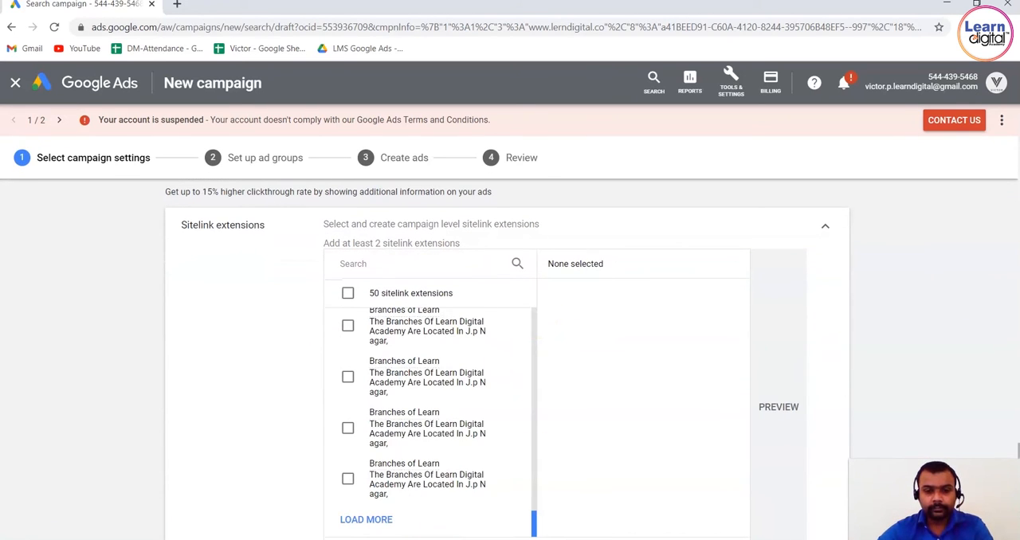
left_click(347, 430)
left_click_drag(533, 522, 542, 441)
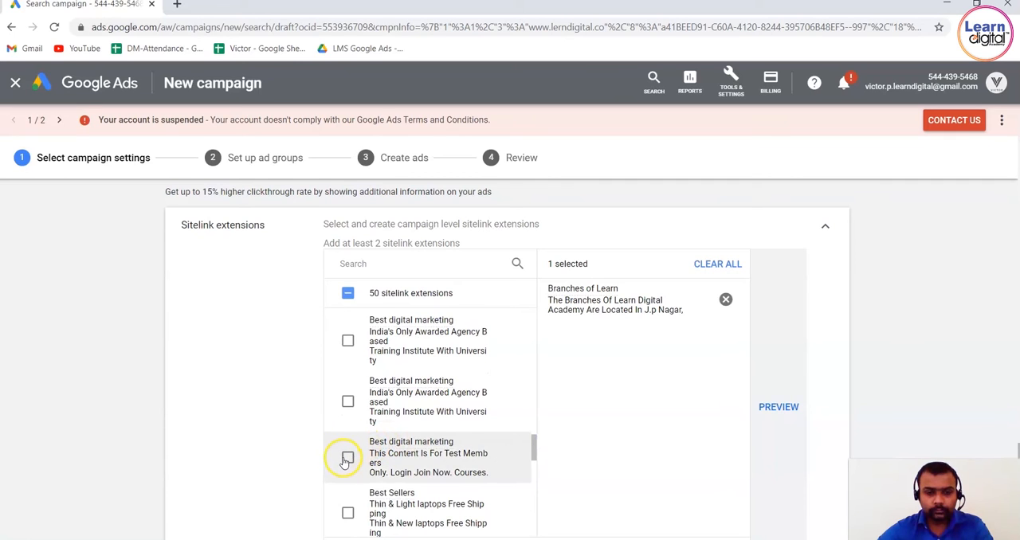
left_click(346, 459)
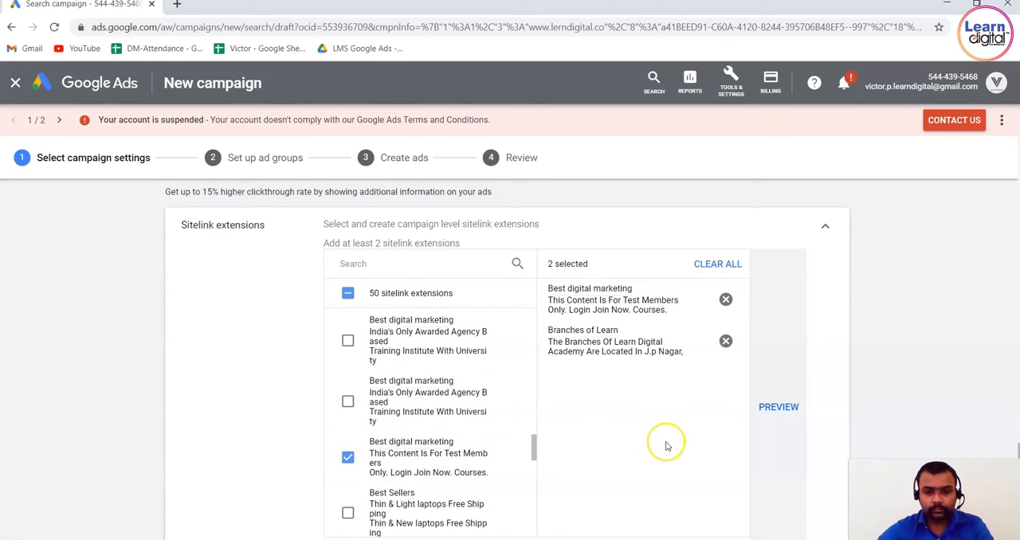
Preview the selected sitelinks in the mobile ad, close the preview, and look over the remaining ad extension options.
left_click(777, 408)
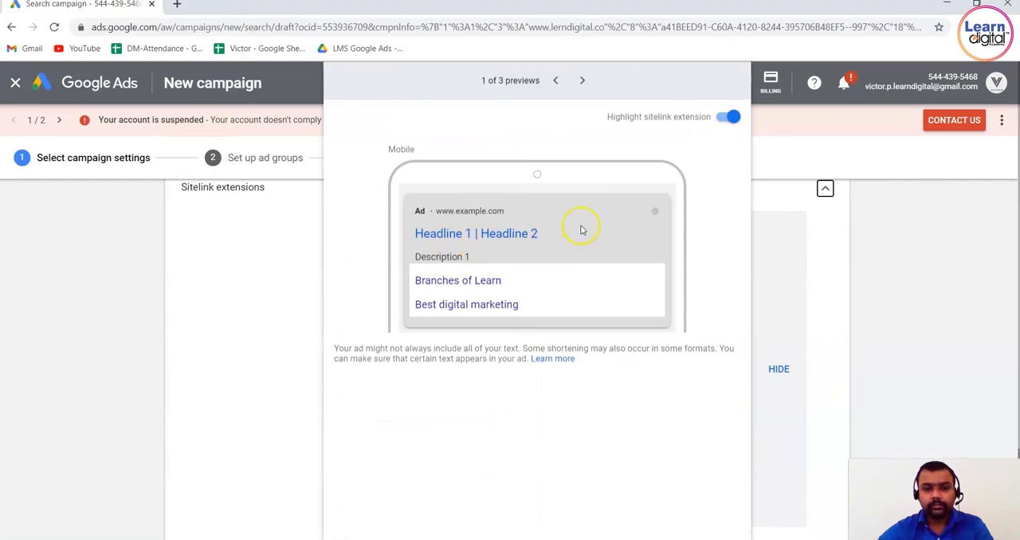
left_click(827, 311)
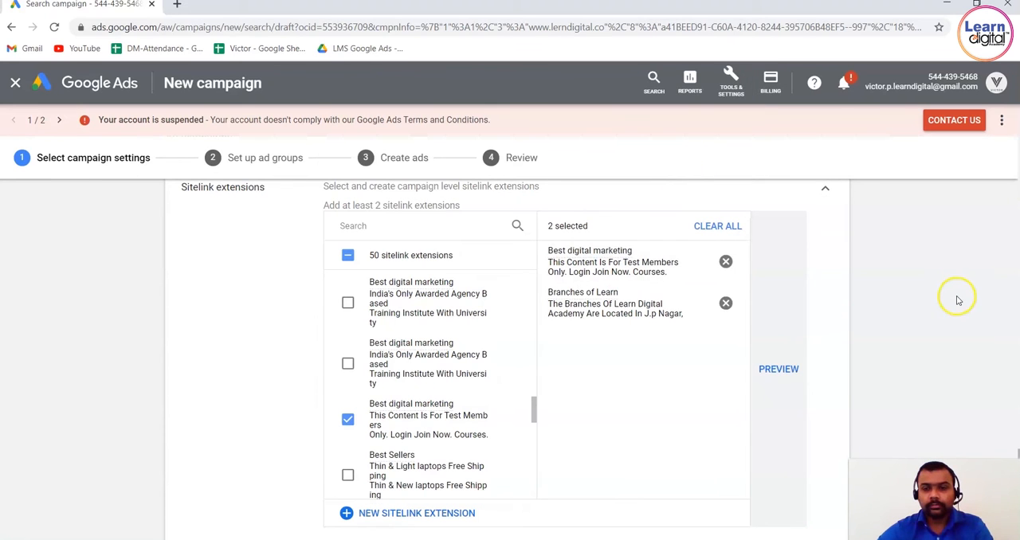
scroll(958, 301, "down", 3)
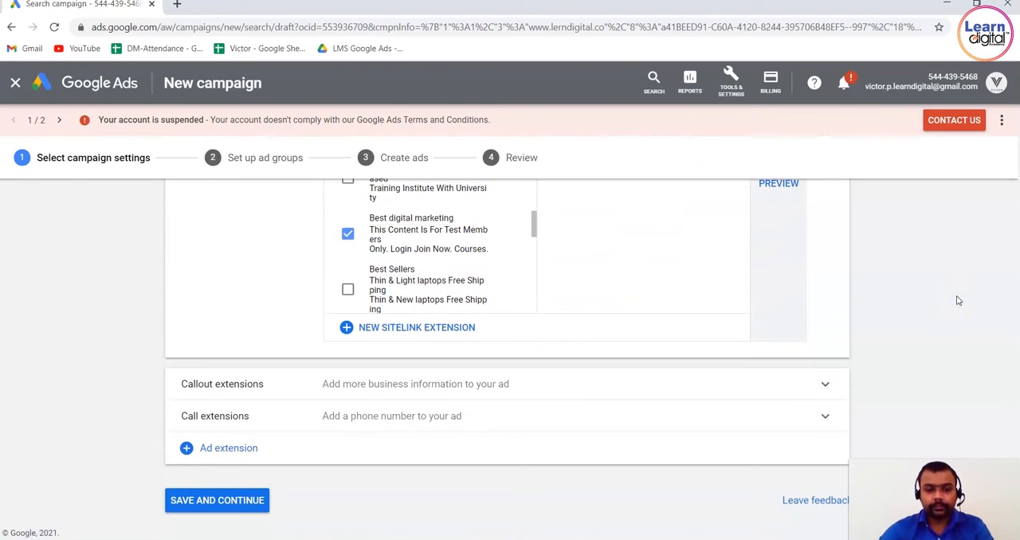
Select the second listed phone number as the campaign's call extension and save the campaign settings to continue to ad groups.
left_click(338, 424)
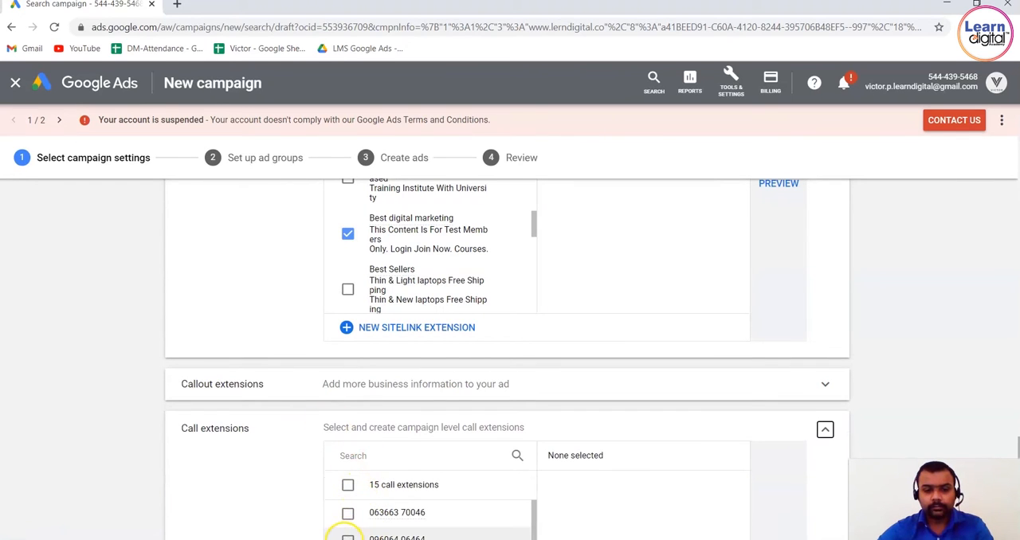
left_click(347, 538)
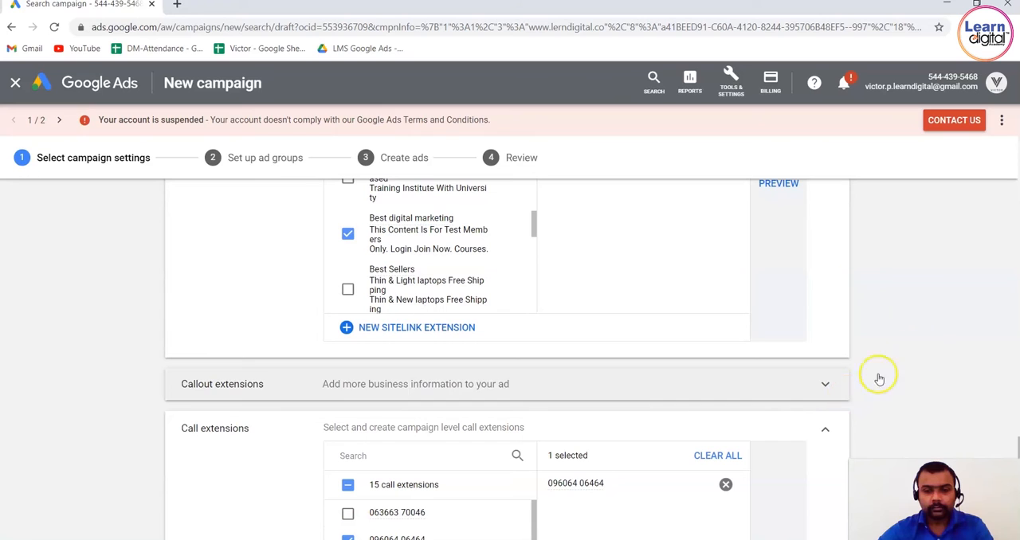
scroll(920, 350, "down", 4)
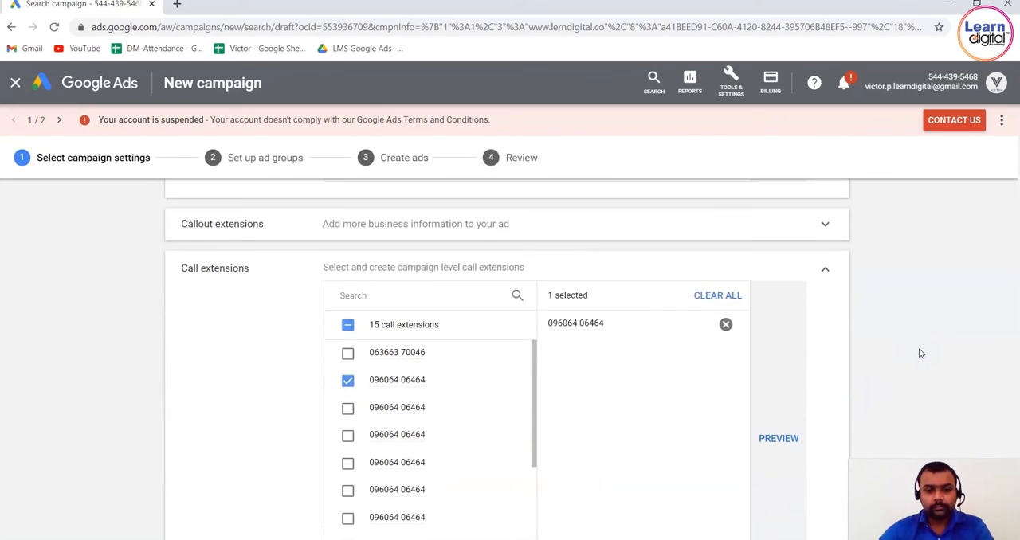
scroll(921, 353, "down", 1)
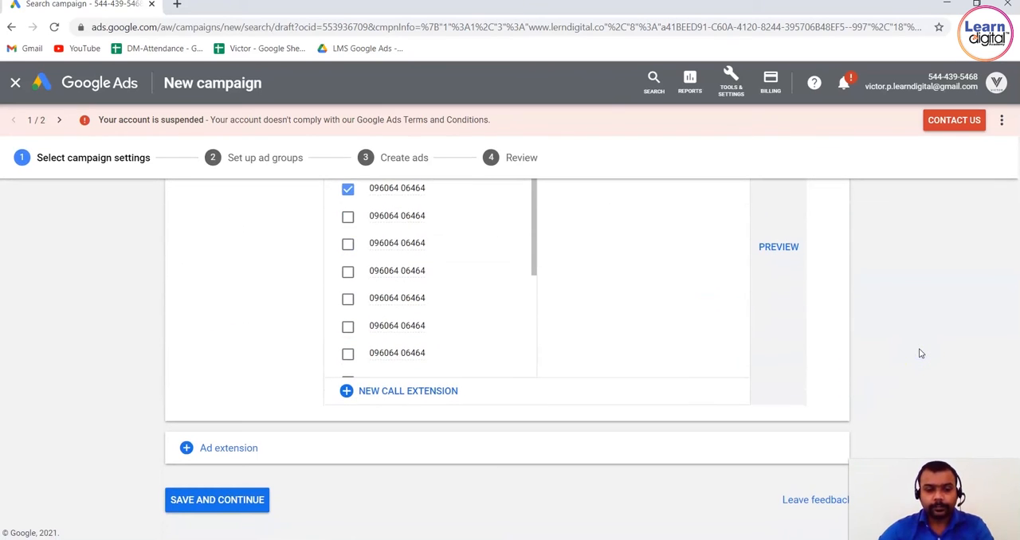
left_click(228, 501)
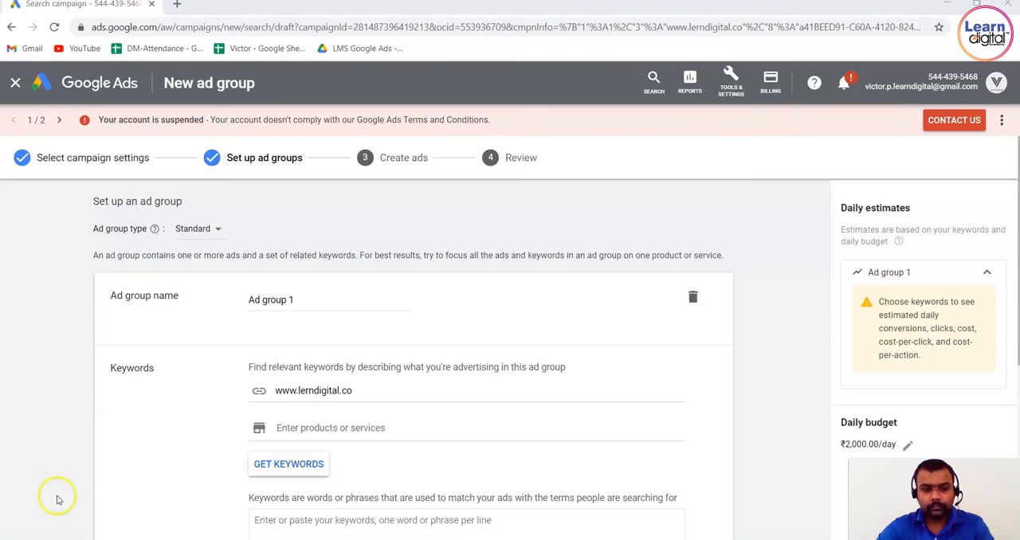
Rename the ad group to "Ad group 1 Demo".
left_click(320, 301)
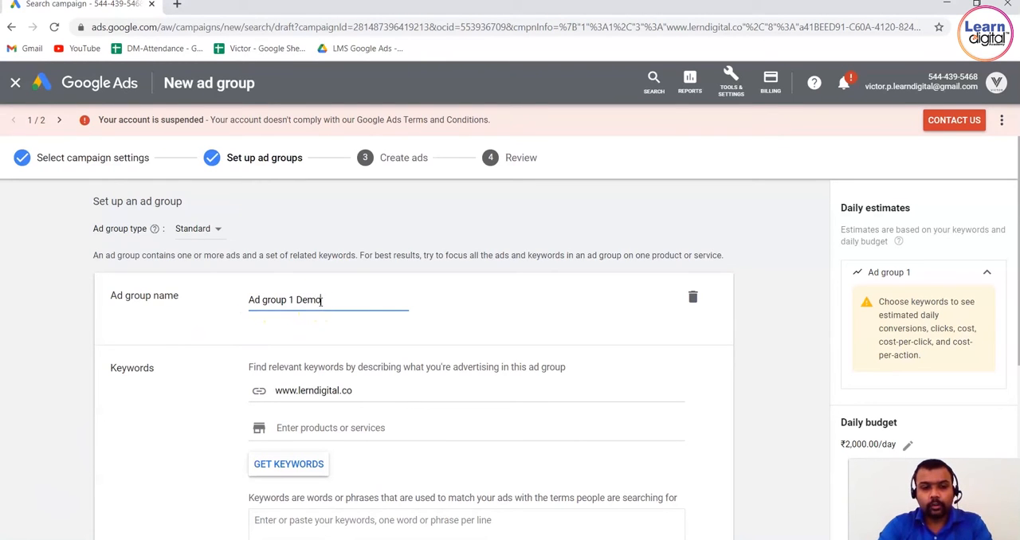
left_click(764, 358)
scroll(766, 358, "down", 1)
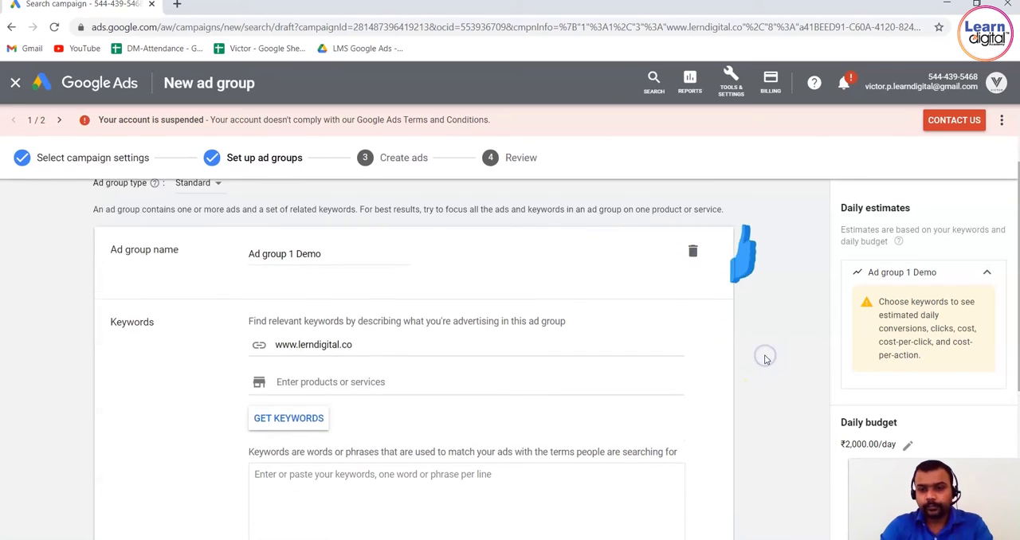
scroll(764, 358, "down", 2)
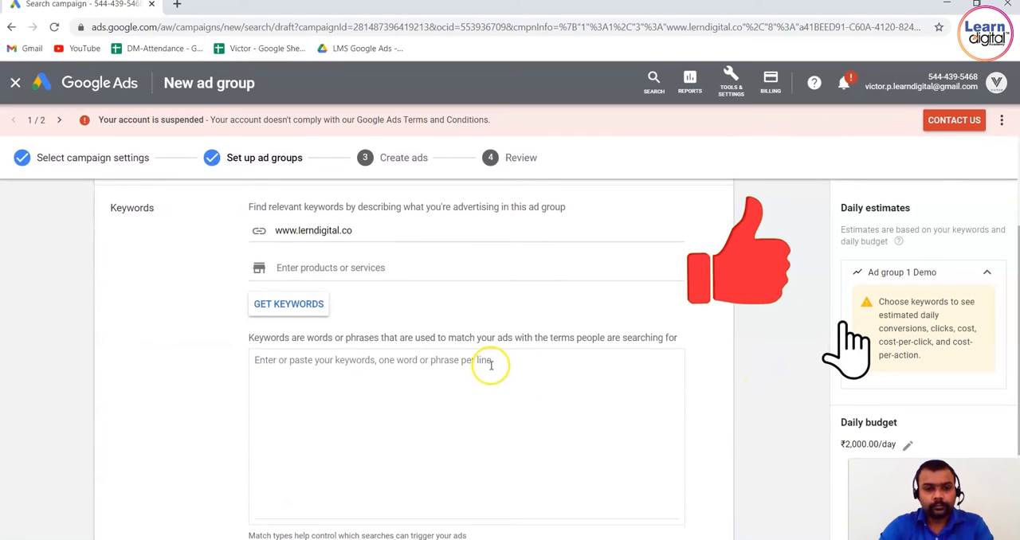
left_click(416, 230)
key("Return")
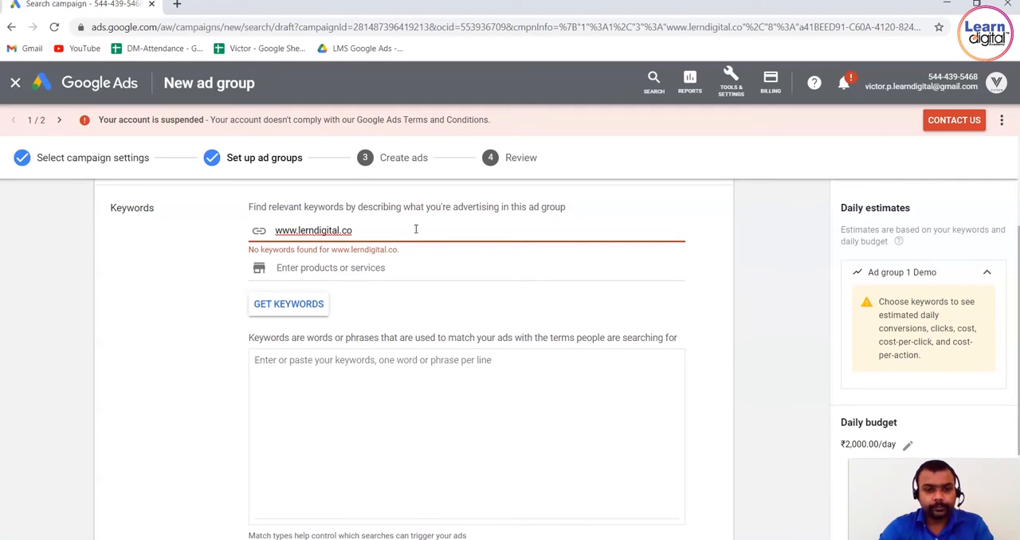
left_click(304, 230)
type("a")
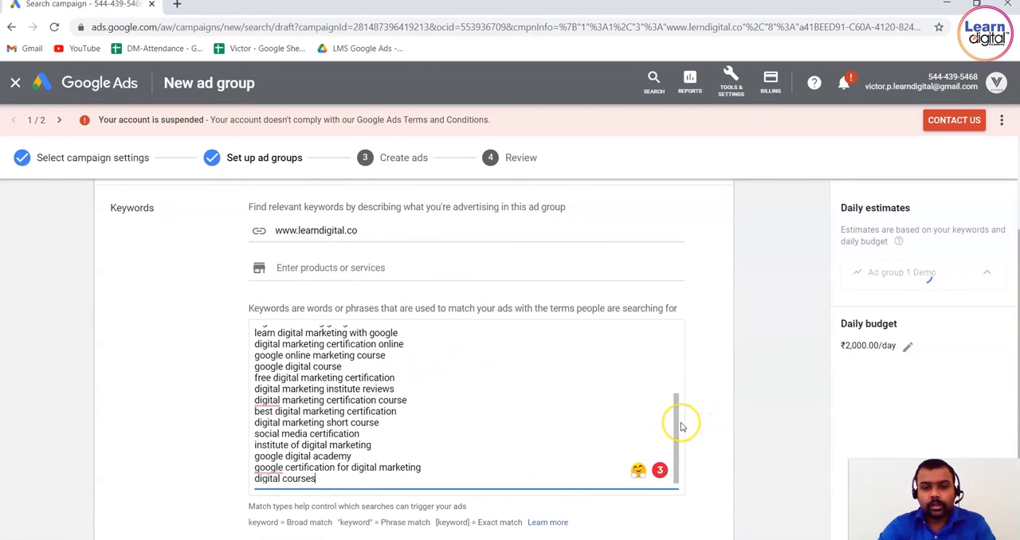
left_click_drag(677, 421, 671, 329)
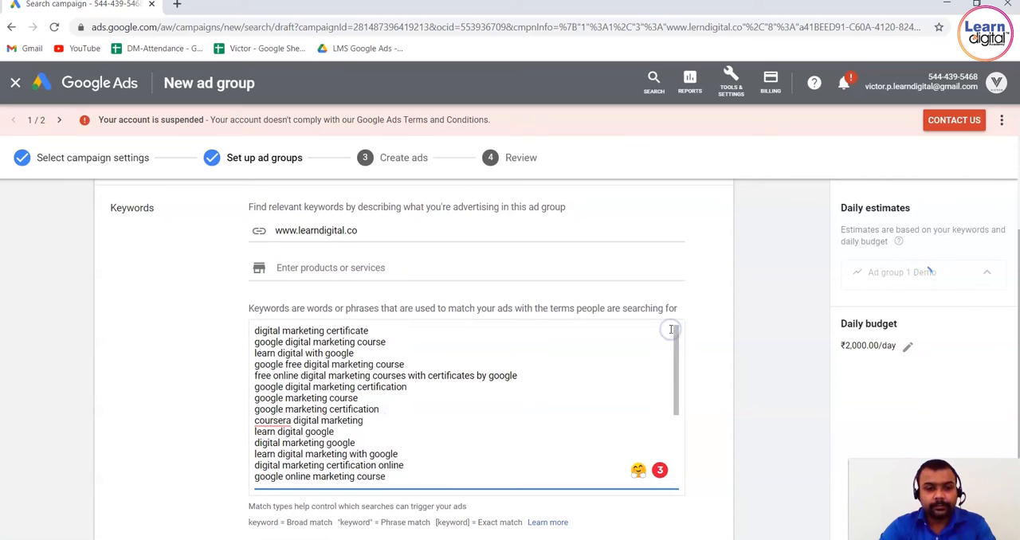
left_click(821, 299)
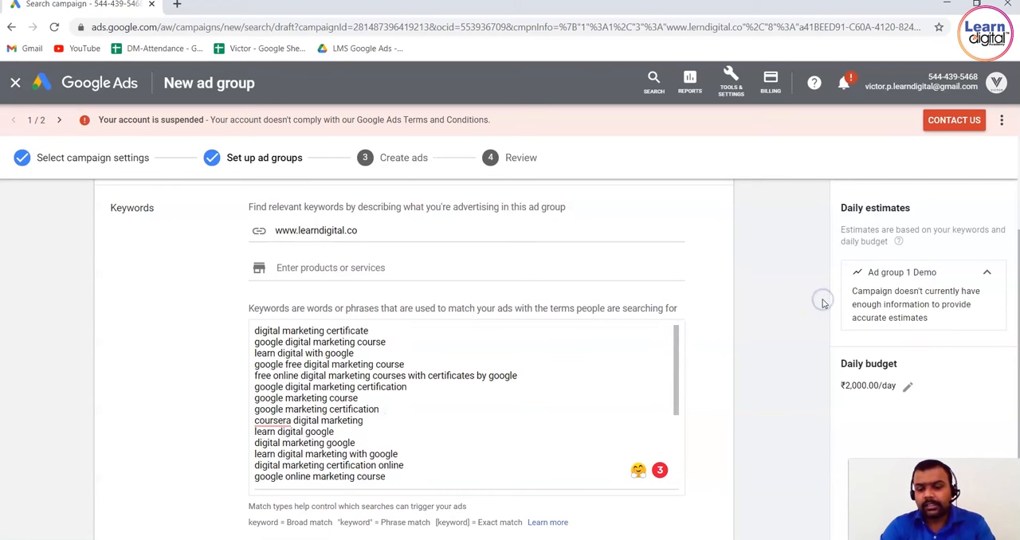
scroll(823, 303, "down", 3)
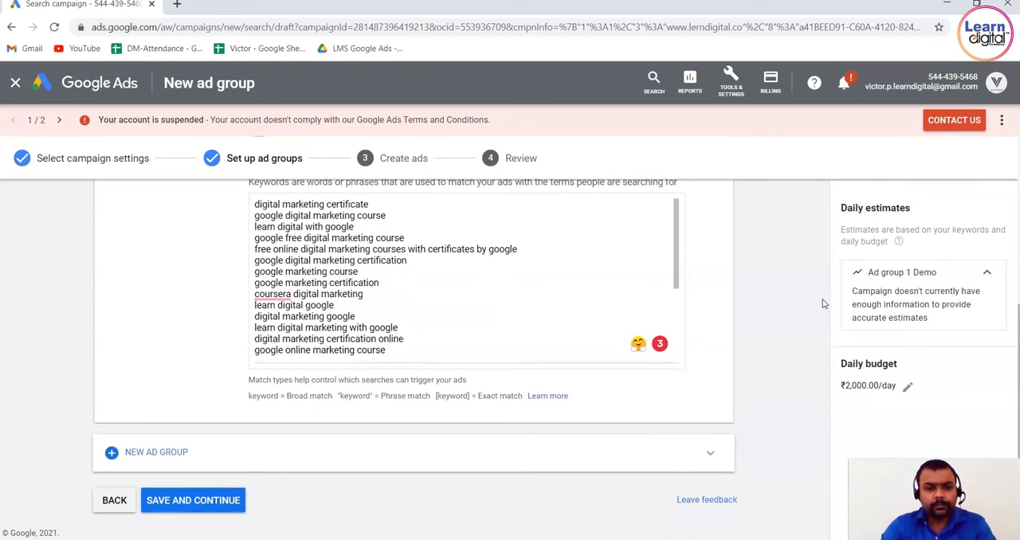
scroll(823, 302, "up", 1)
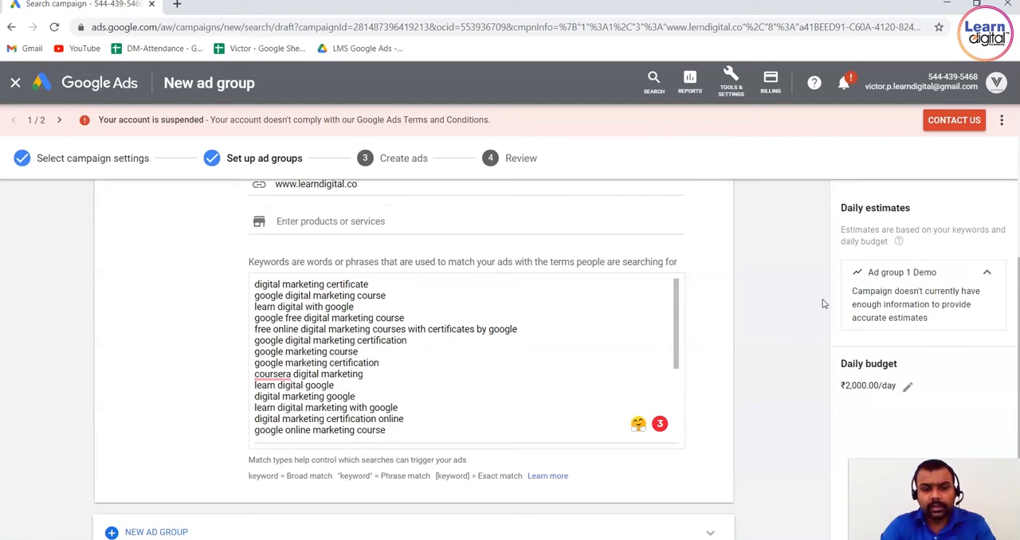
Turn the keyword "learn digital with google" into an exact match by enclosing it in square brackets.
left_click(368, 309)
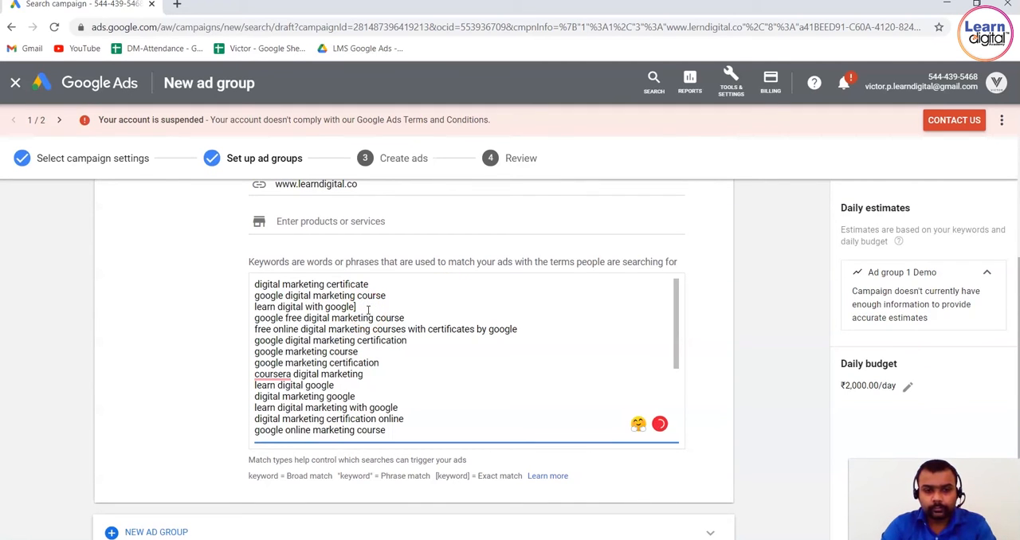
type("]")
key("BackSpace")
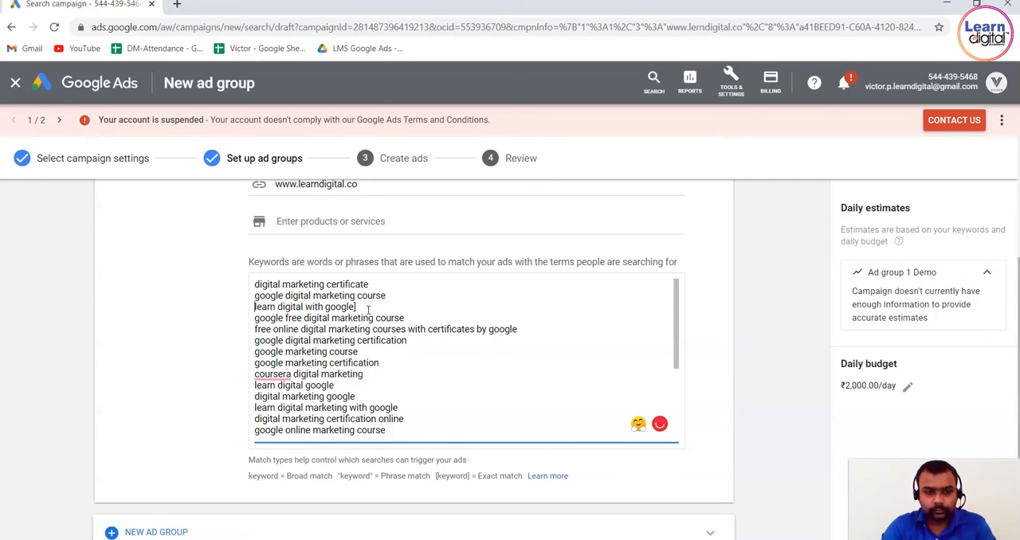
key("Home")
type("[")
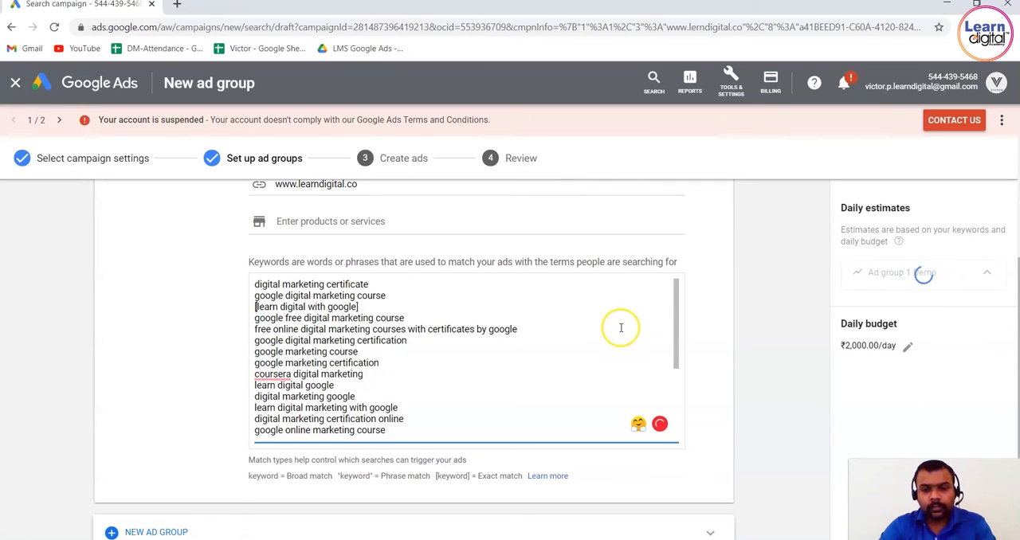
Check the remaining keywords to the end of the list and save the ad group to continue to ad creation.
left_click_drag(676, 328, 677, 384)
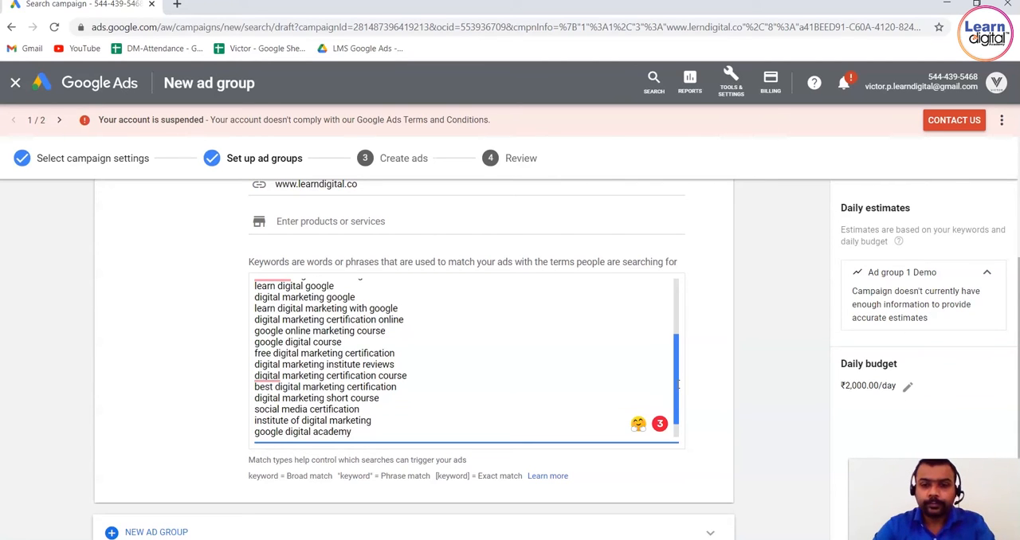
left_click_drag(677, 385, 677, 430)
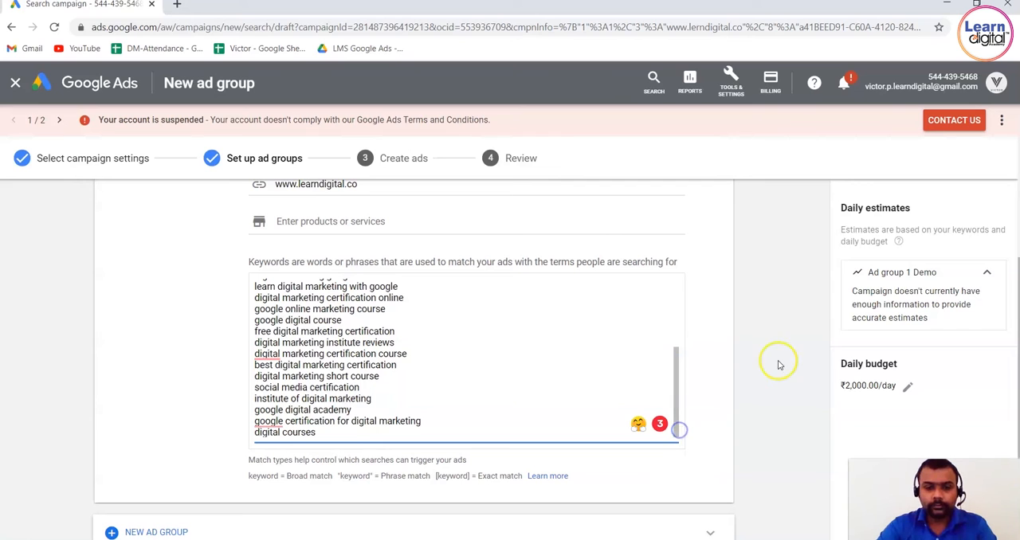
scroll(779, 362, "down", 1)
scroll(779, 362, "down", 2)
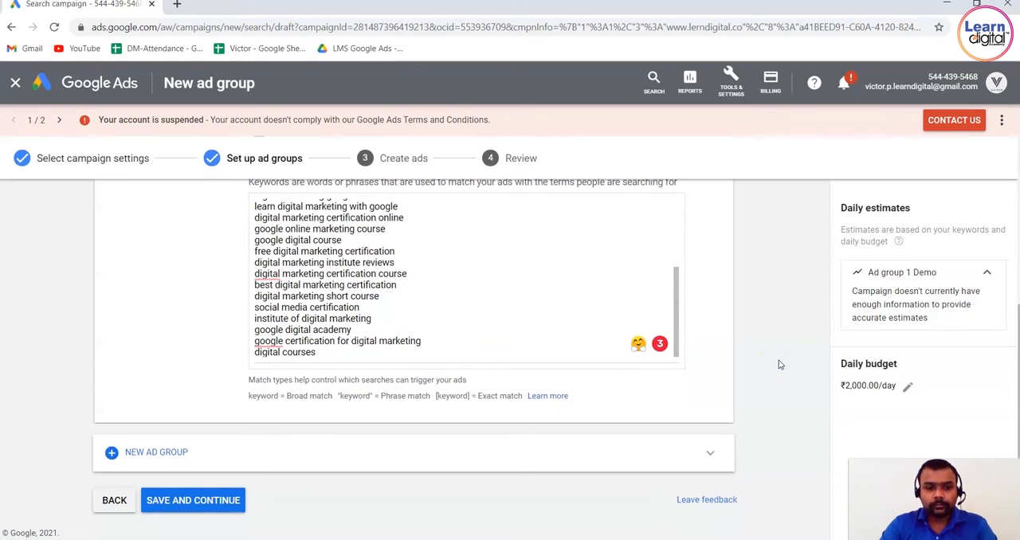
left_click(228, 496)
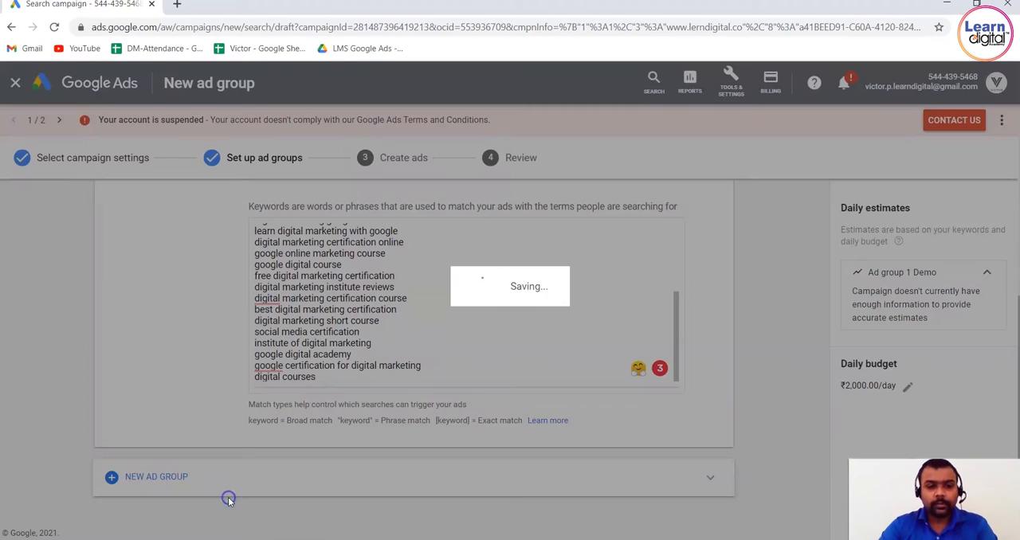
Search Google for "digital marketing training" in a new browser tab and look over the ad and the listings.
left_click(177, 6)
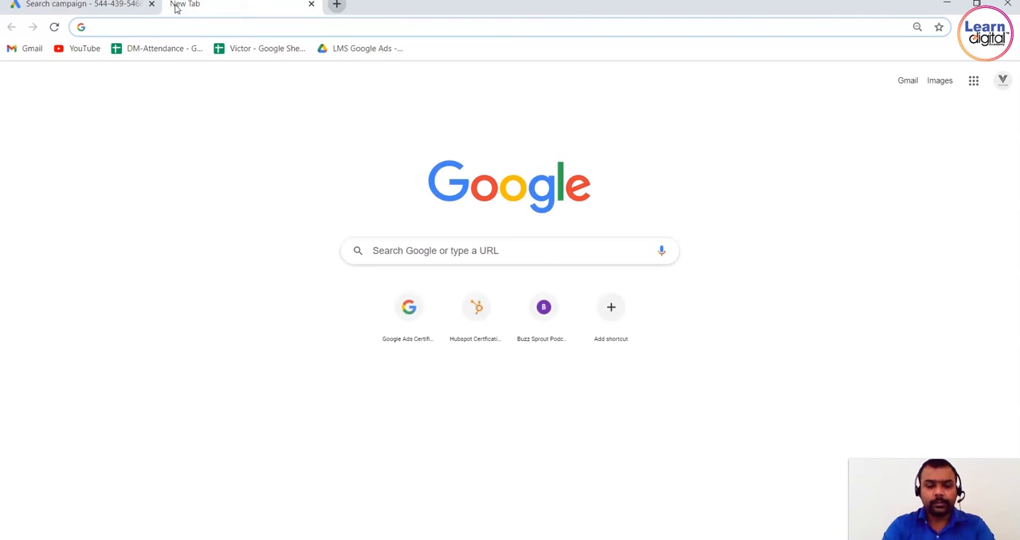
type("digital ma")
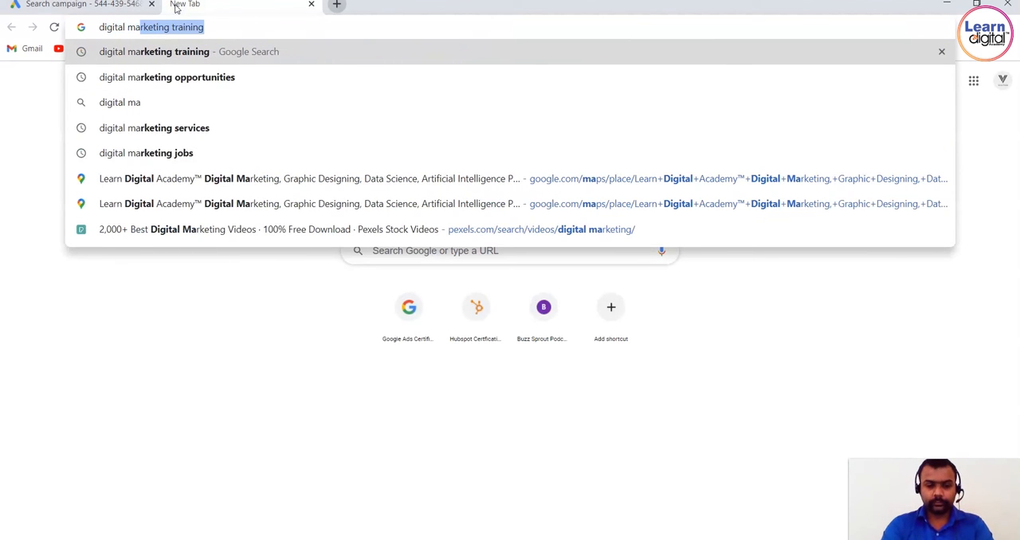
type("rketo")
key("BackSpace")
key("BackSpace")
type("ting")
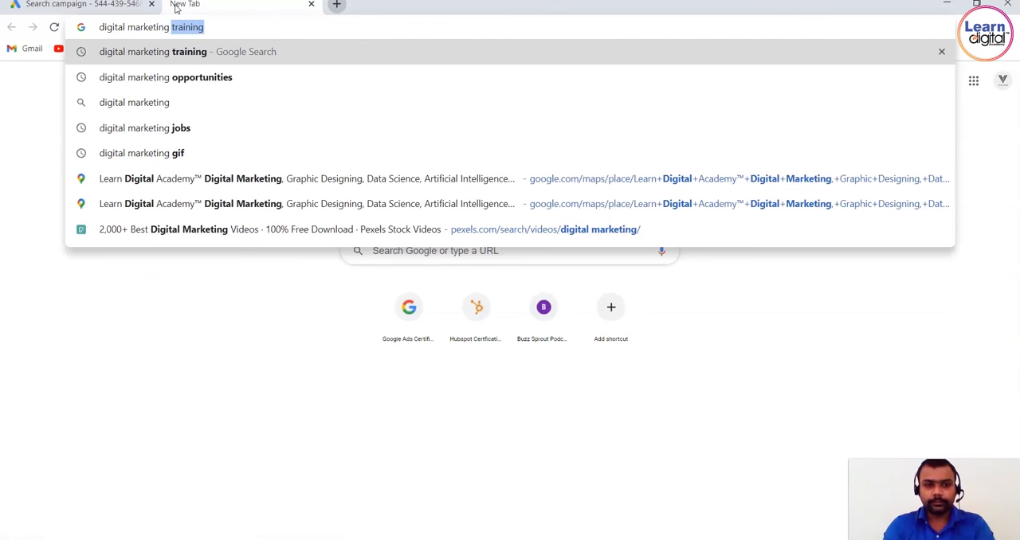
key("Return")
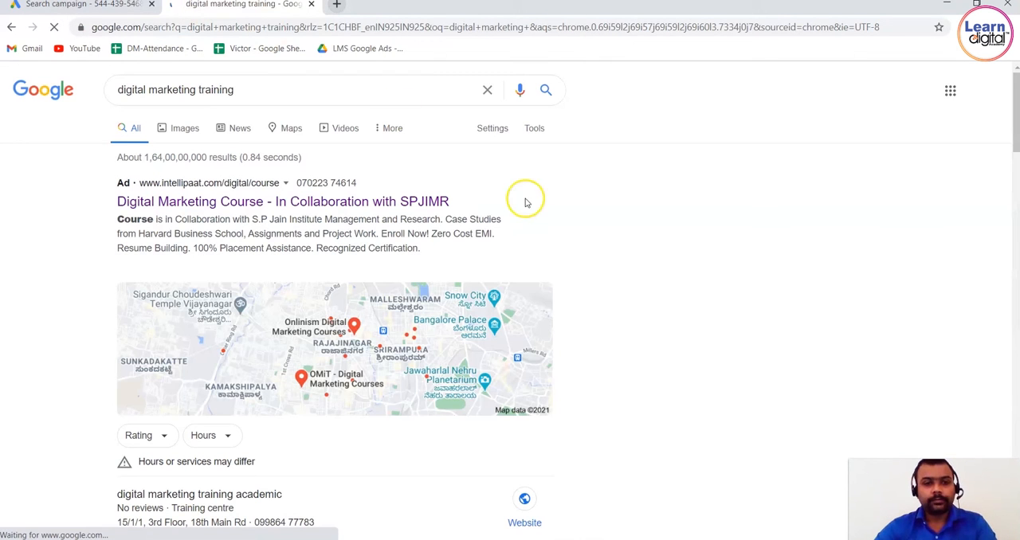
scroll(772, 183, "down", 2)
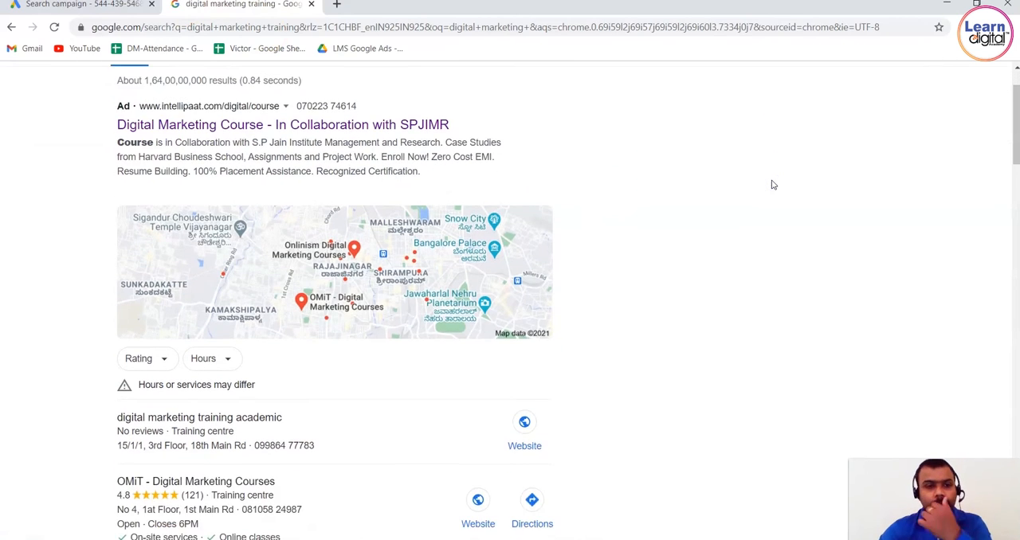
scroll(771, 185, "up", 2)
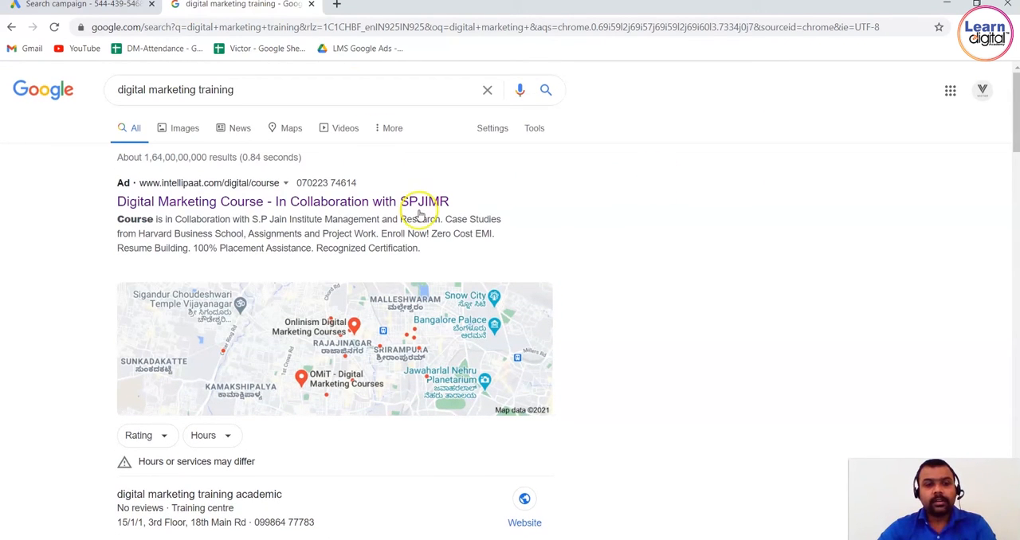
Change the Google search to "digital marketing agency" to look for example ads.
double_click(303, 90)
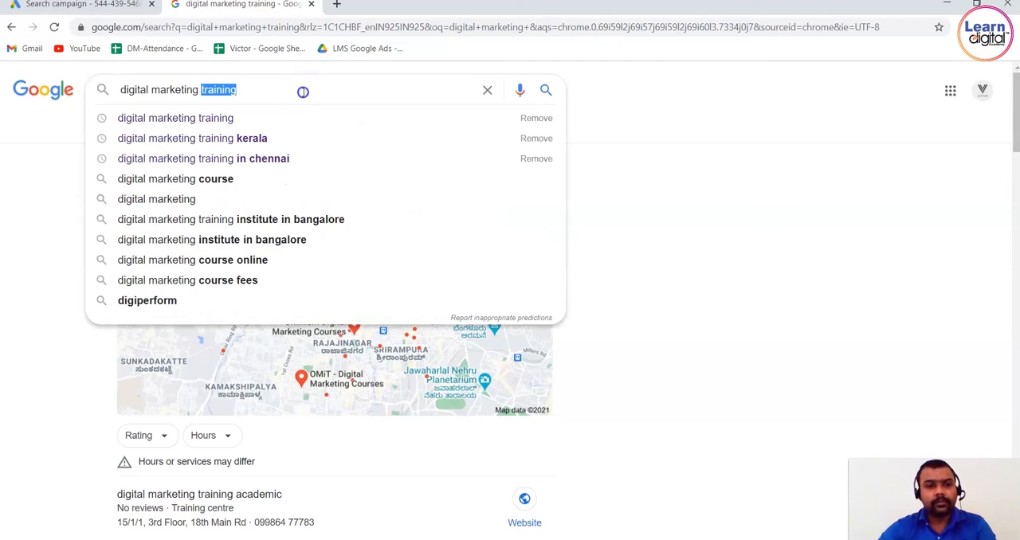
type("agenc")
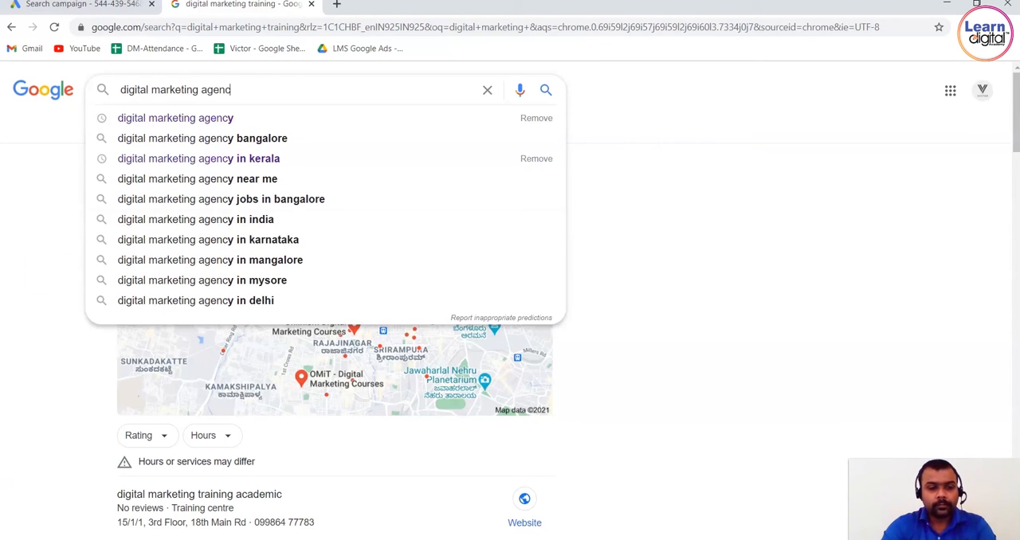
left_click(271, 119)
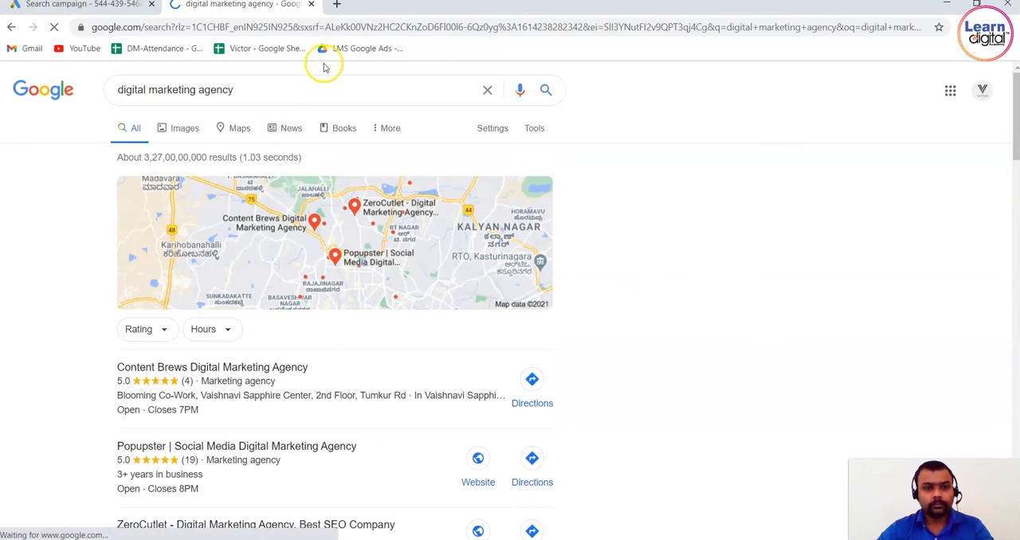
Search Google for "mba colleges" to look for example ads.
left_click(313, 93)
type("mb")
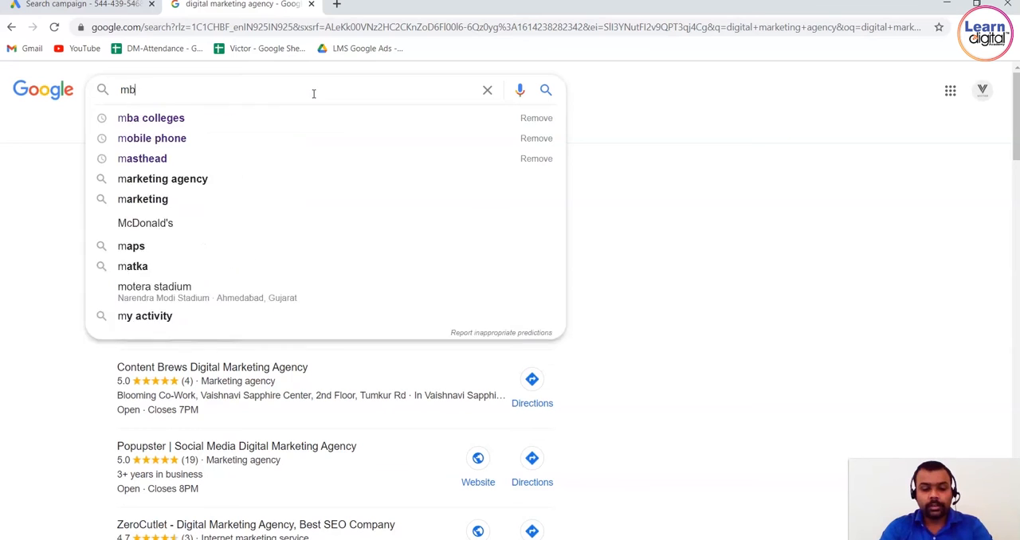
type("a colleges")
key("Return")
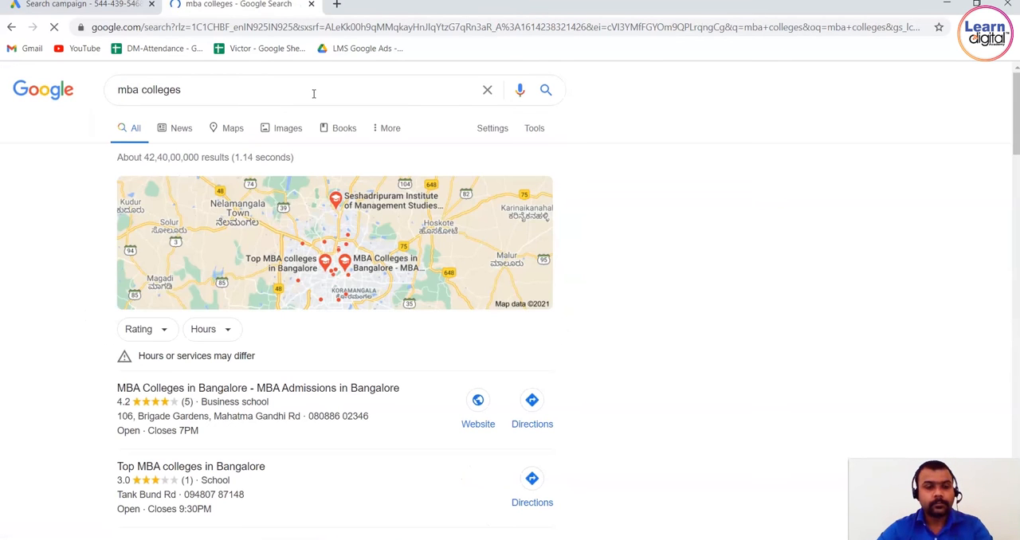
Search Google for "digital marketing training" again and open the Intellipaat ad's landing page.
double_click(266, 94)
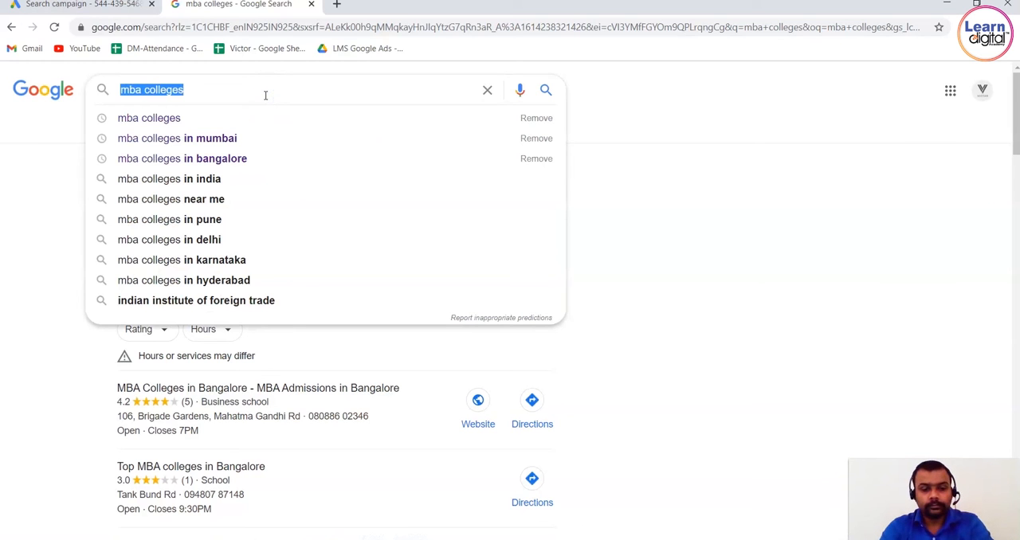
type("digital market")
key("Down")
key("Return")
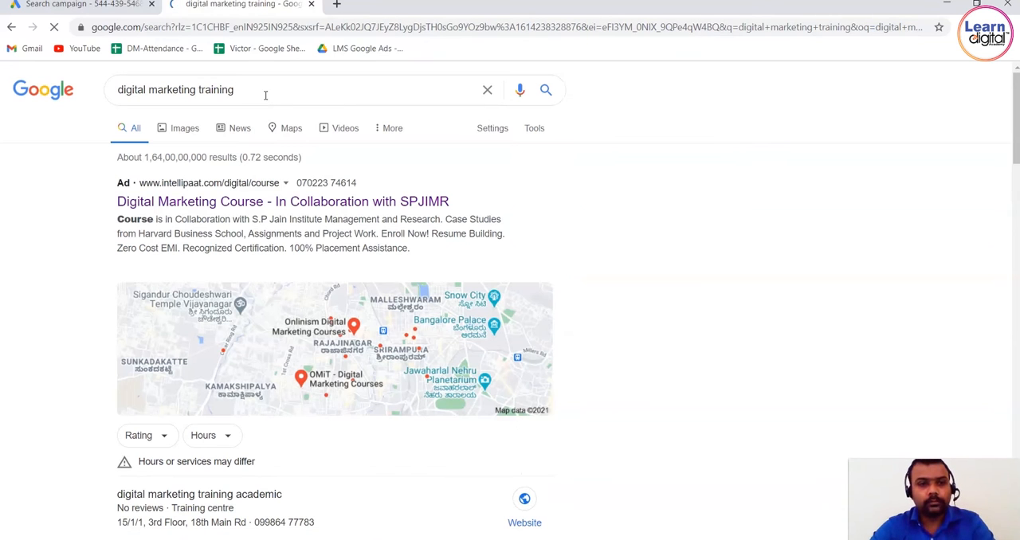
left_click(360, 206)
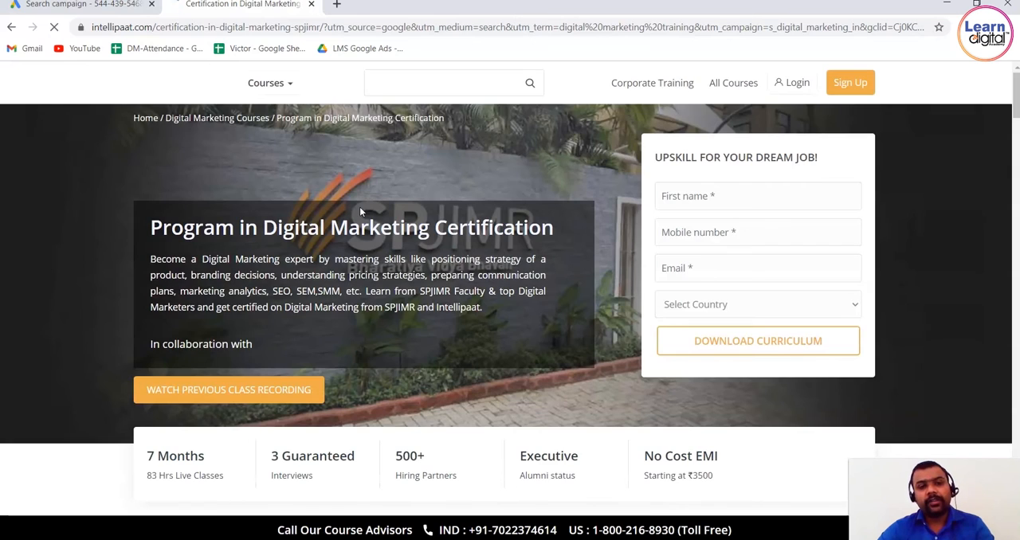
Select the Intellipaat landing page's full URL, dismiss the free course pop-up and look over the page.
left_click(364, 27)
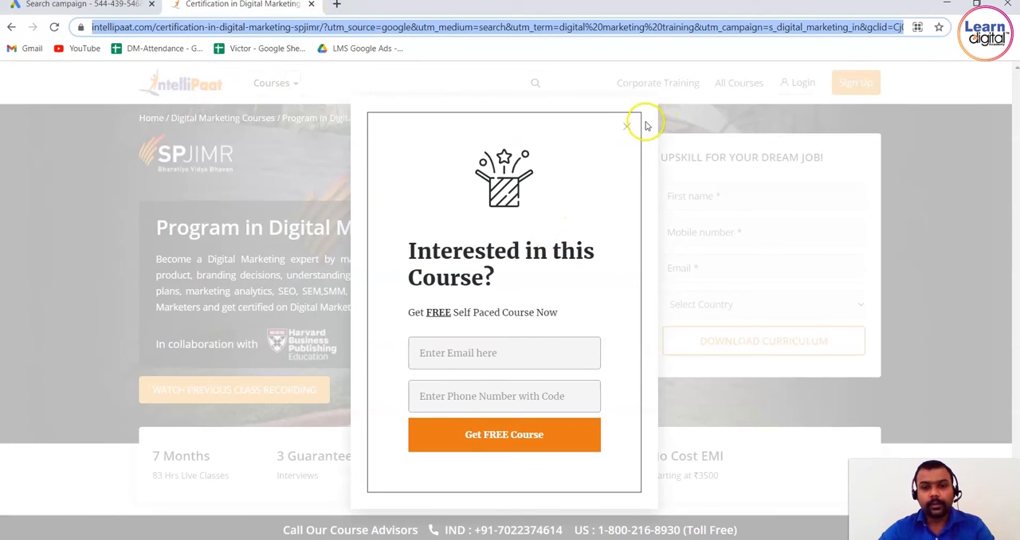
left_click(628, 128)
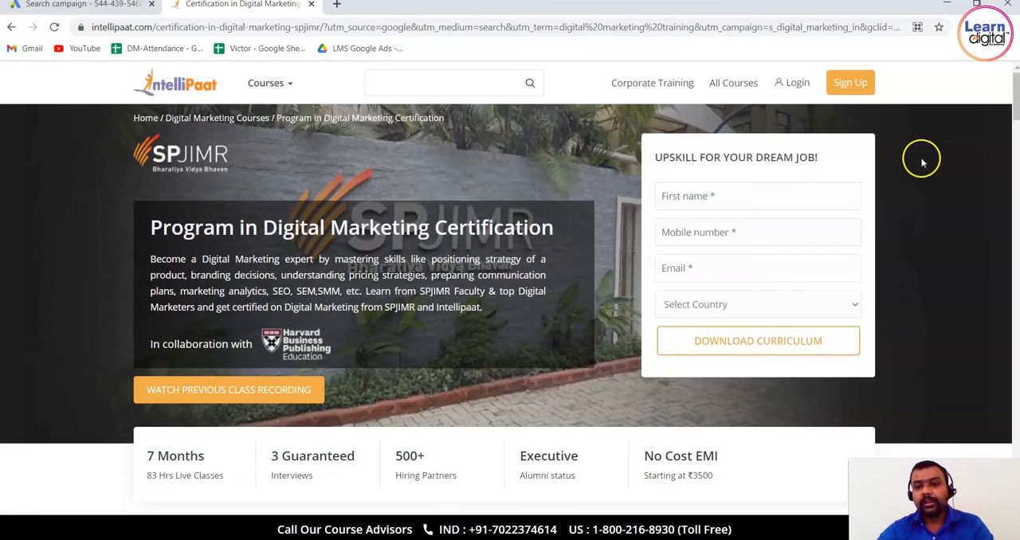
left_click_drag(1016, 115, 1010, 54)
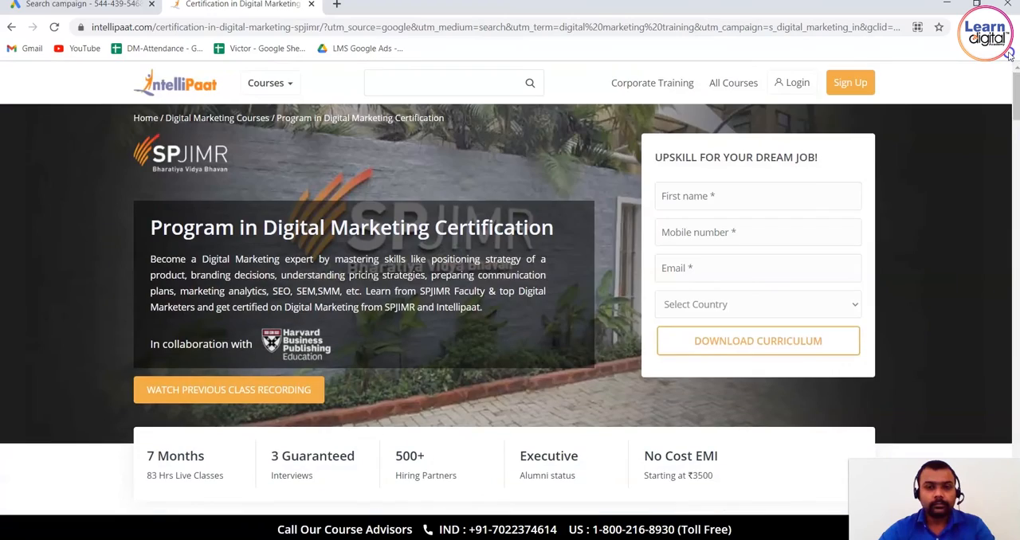
View Intellipaat's All Courses page and its Corporate Training page, including the workforce enquiry form.
left_click(723, 84)
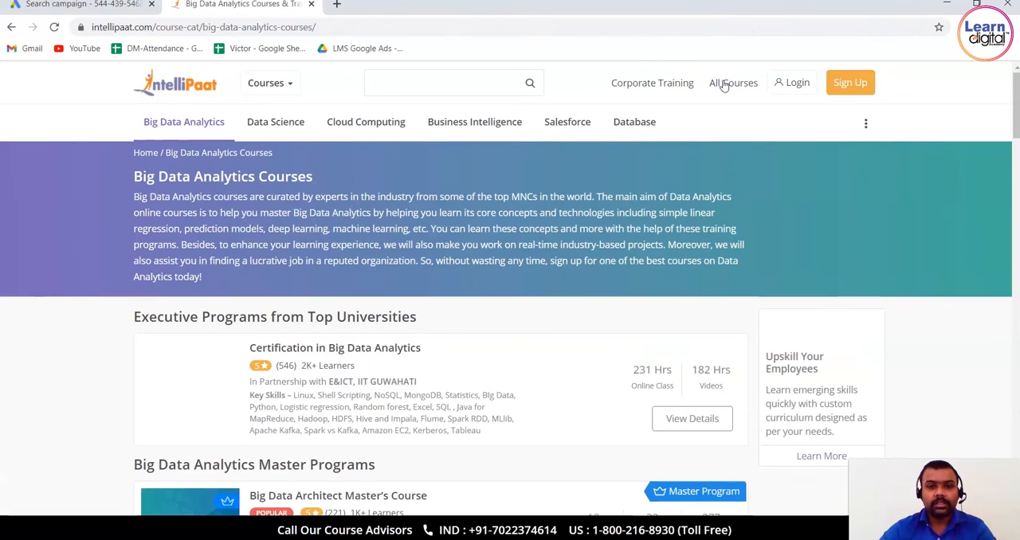
left_click(668, 84)
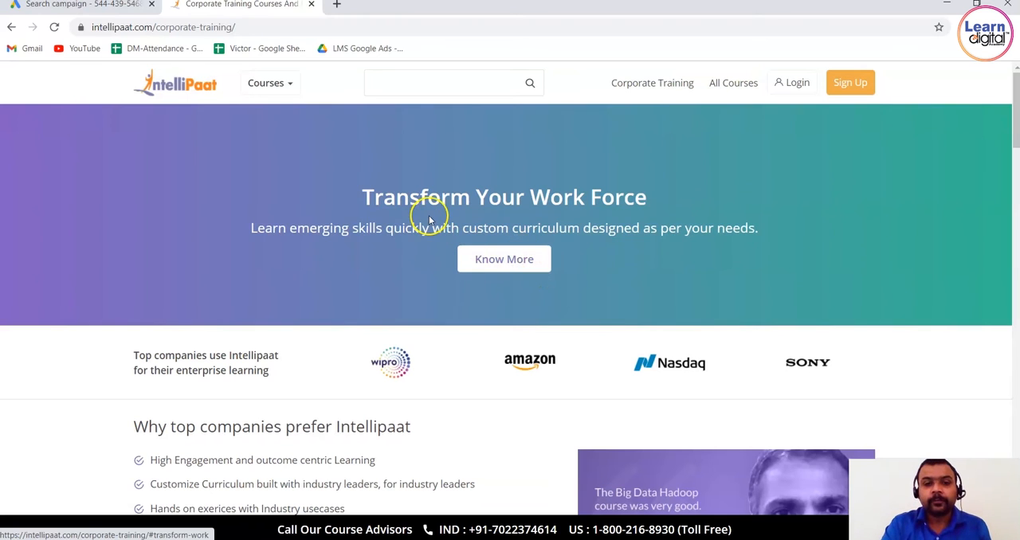
left_click(510, 260)
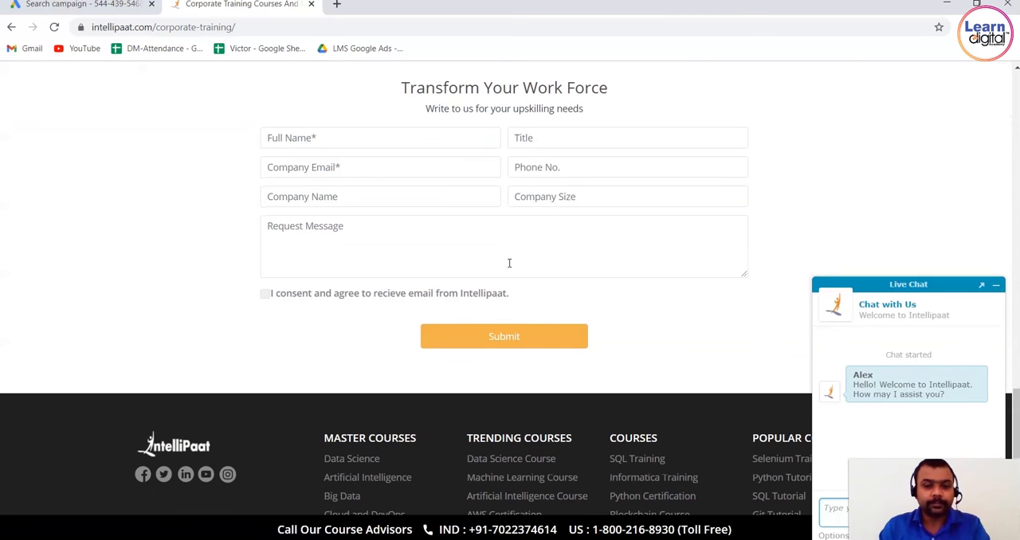
Minimize the live chat and look over the Corporate Training page's enquiry form, footer links and client logos.
left_click(806, 182)
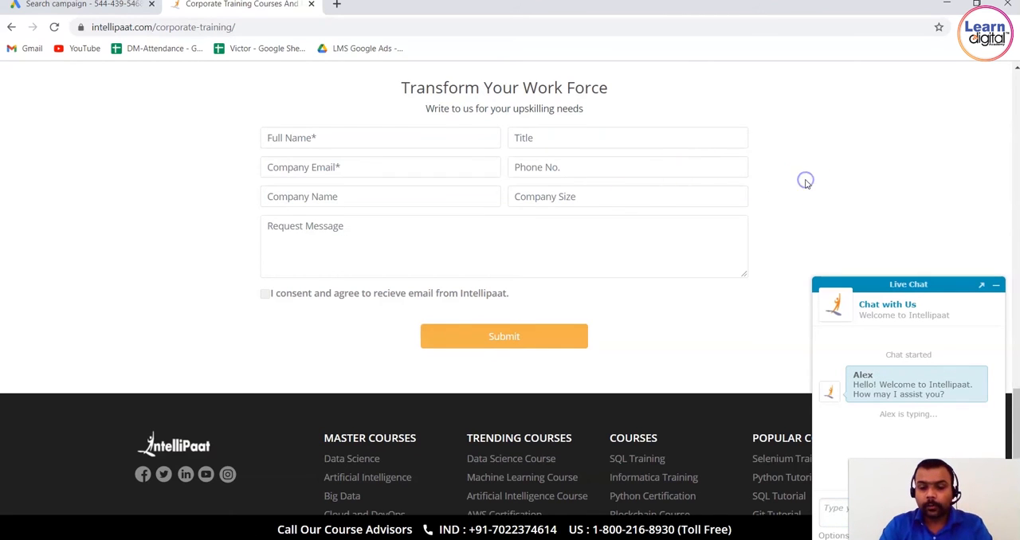
scroll(806, 182, "down", 3)
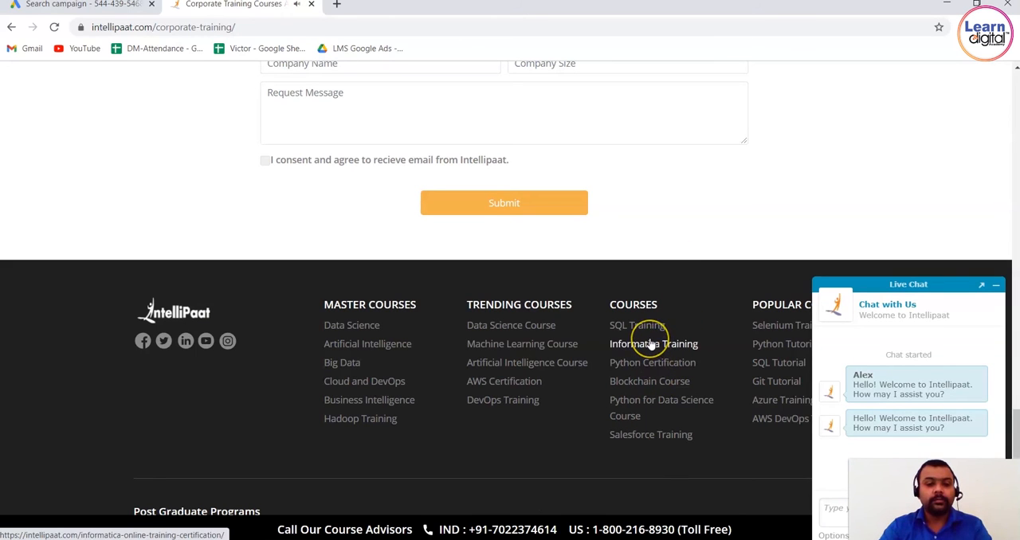
left_click(997, 285)
left_click(904, 161)
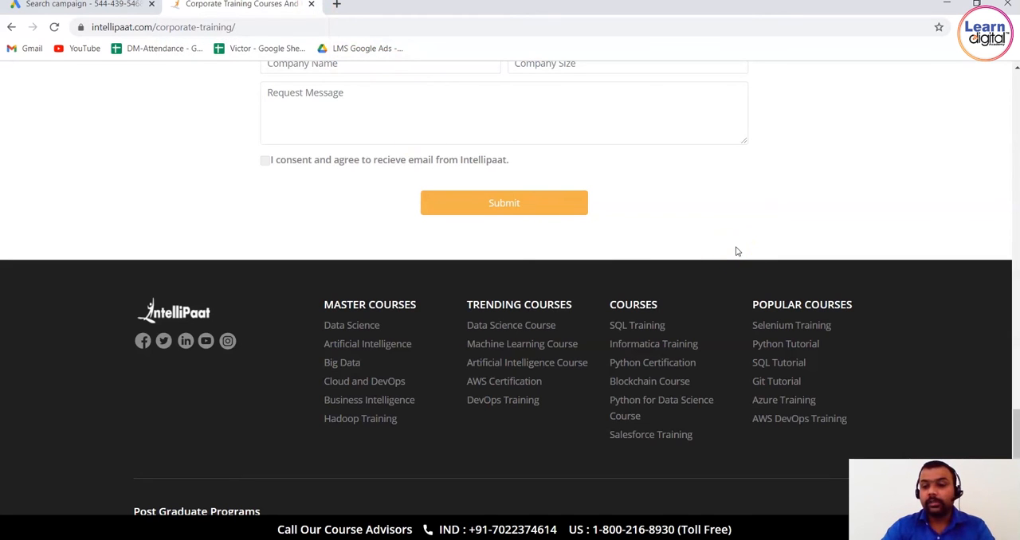
left_click(965, 200)
scroll(964, 201, "down", 1)
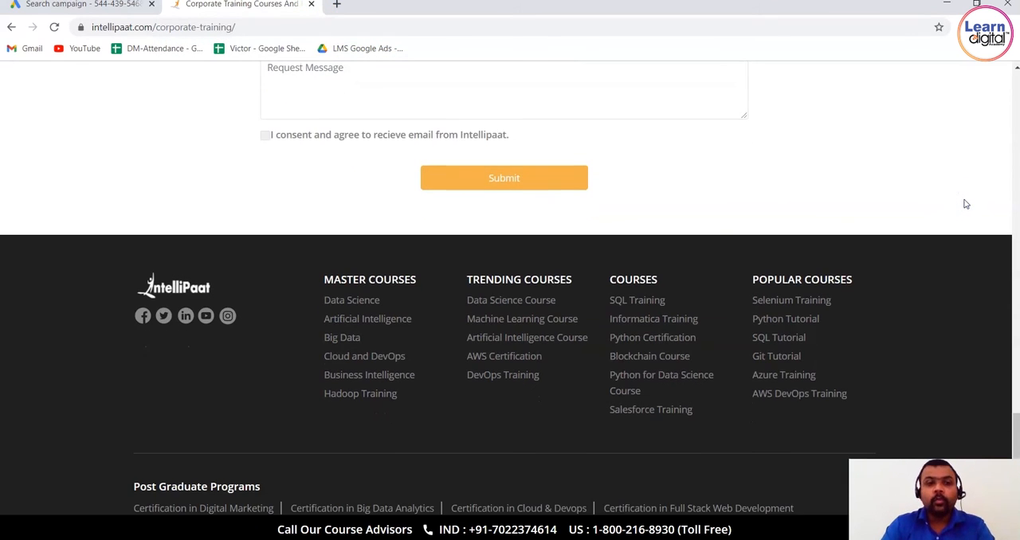
scroll(964, 204, "up", 15)
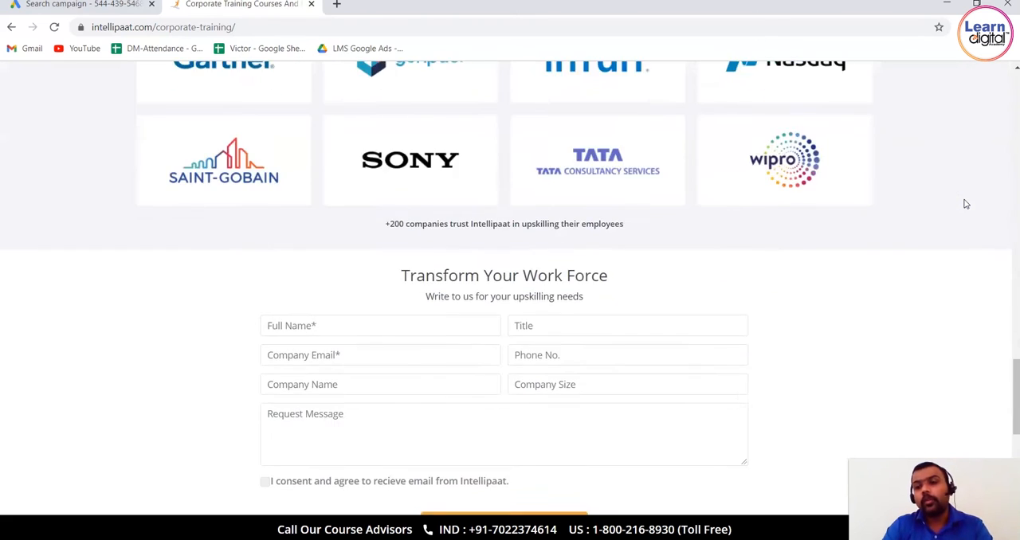
scroll(965, 205, "up", 15)
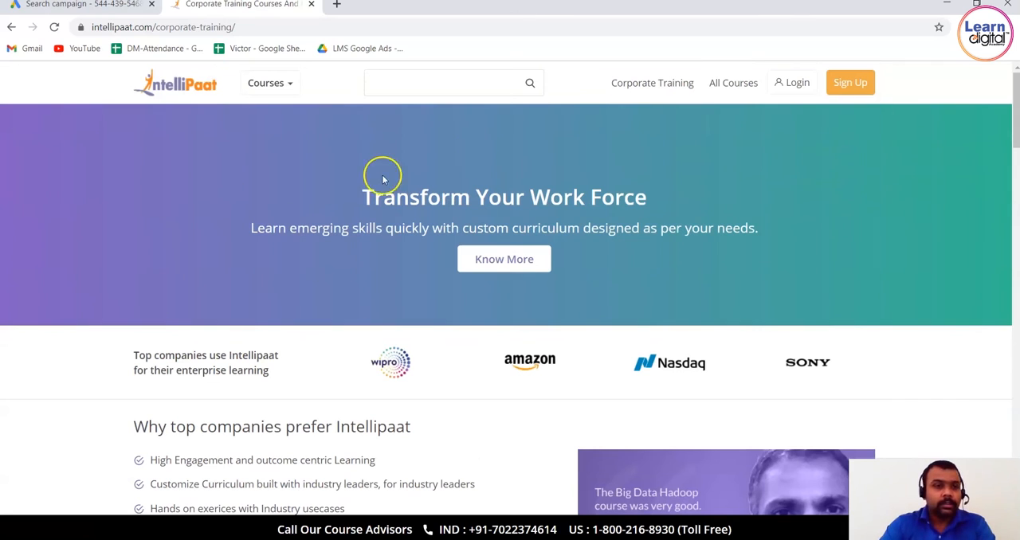
Open Intellipaat's home page and look over its programs, clients and learner's journey sections.
left_click(203, 82)
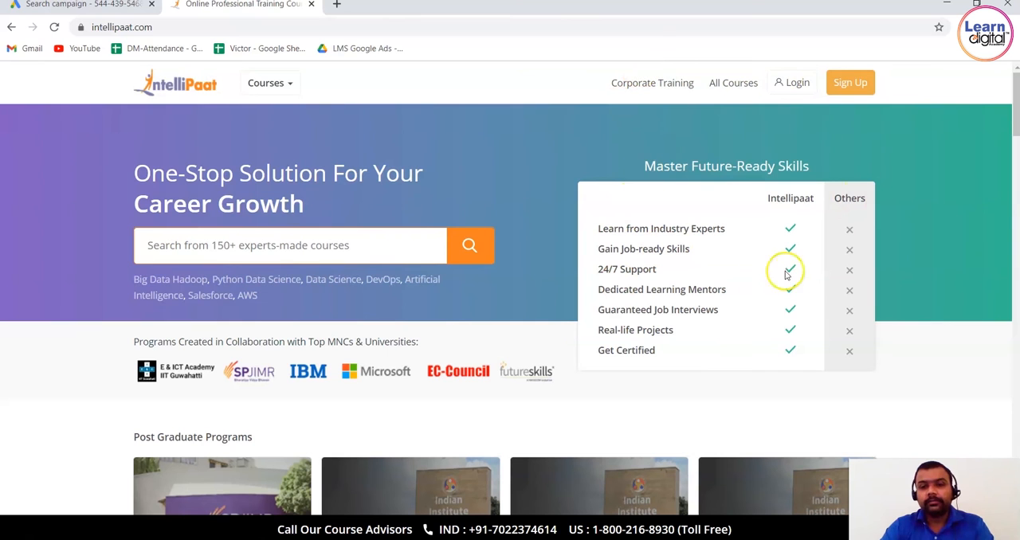
scroll(772, 312, "down", 10)
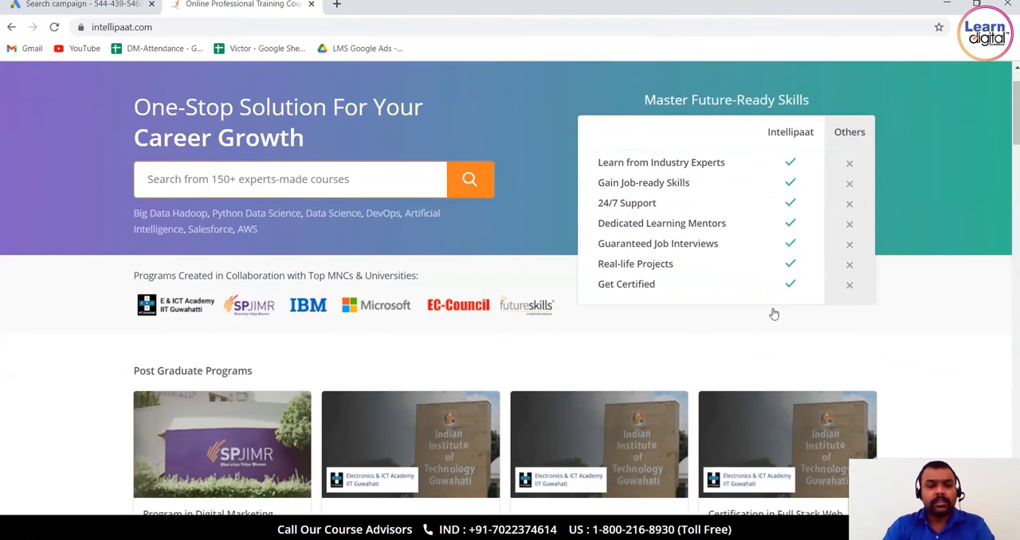
scroll(772, 312, "down", 12)
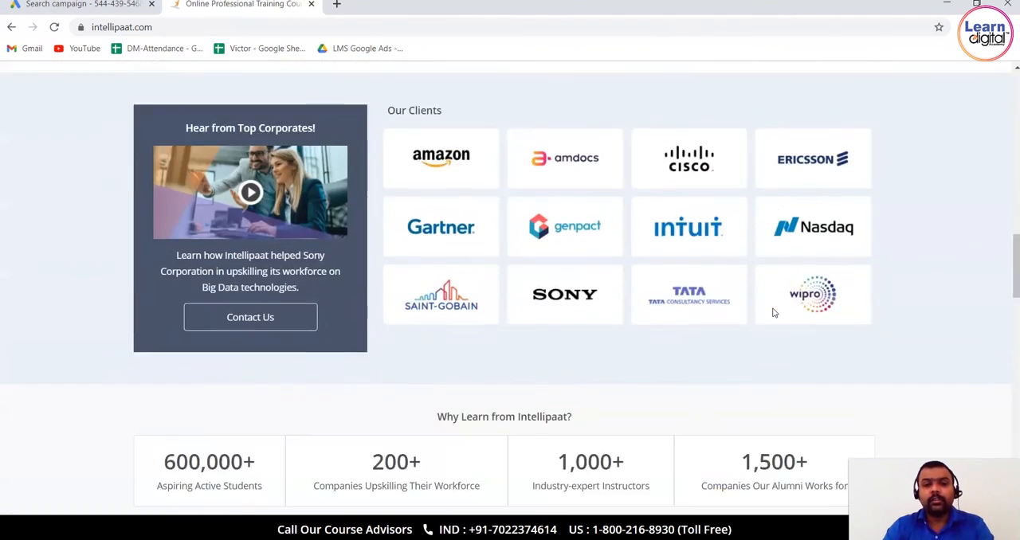
scroll(772, 312, "down", 12)
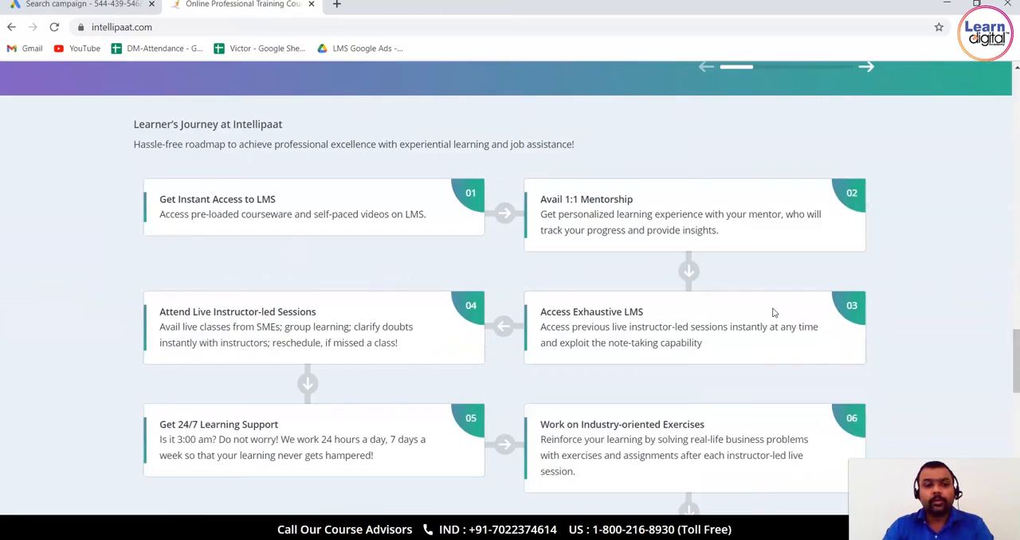
scroll(772, 312, "up", 12)
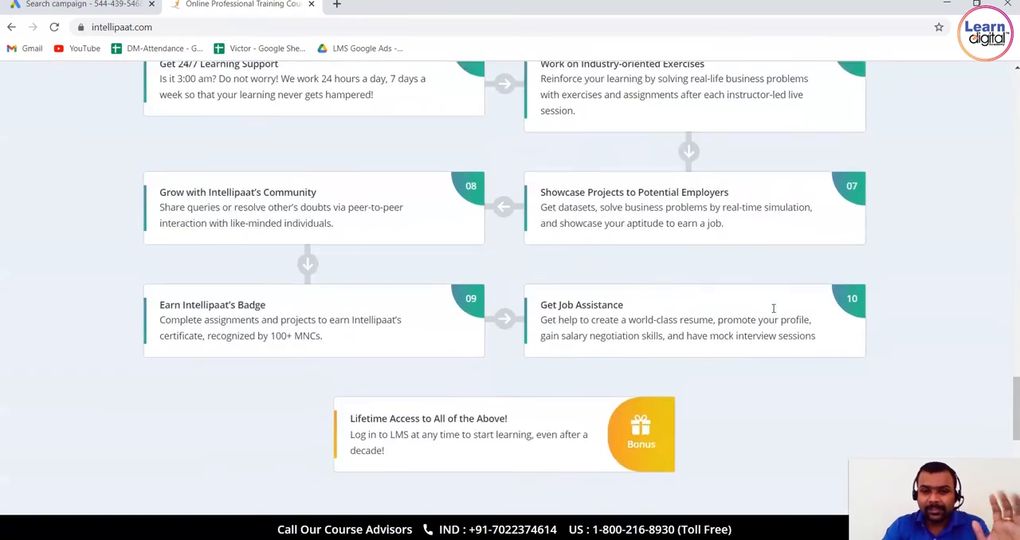
scroll(772, 312, "up", 12)
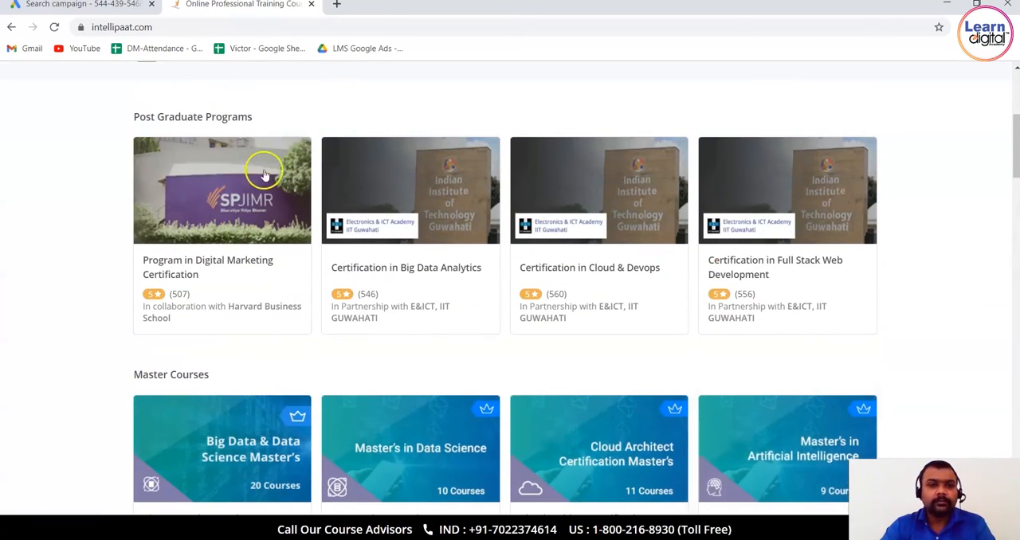
left_click(119, 5)
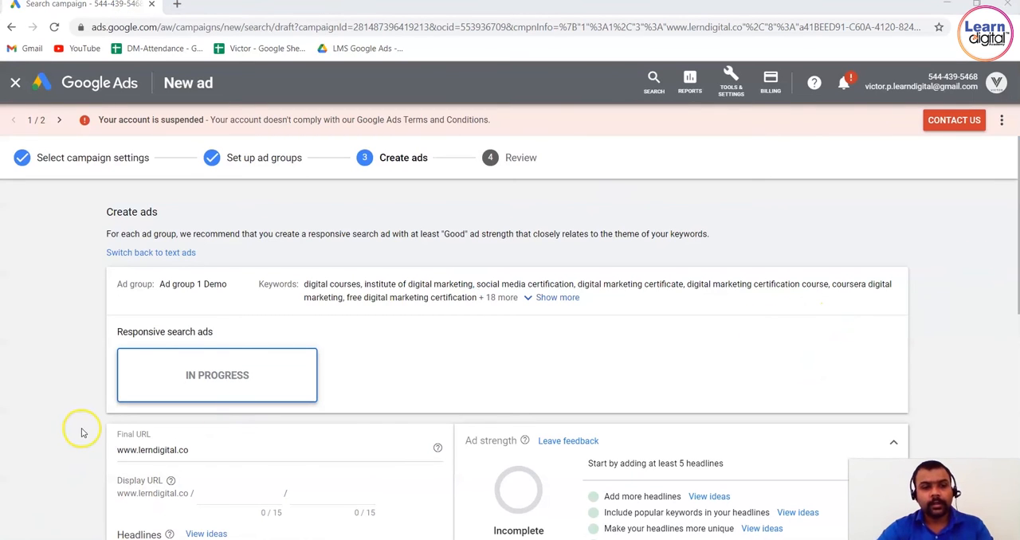
left_click(213, 451)
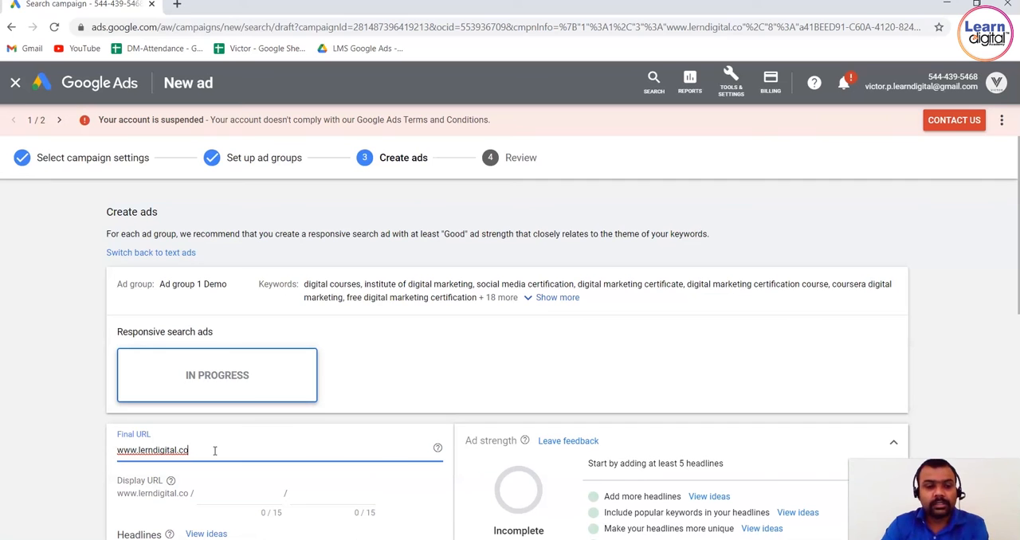
left_click(38, 428)
scroll(40, 430, "down", 2)
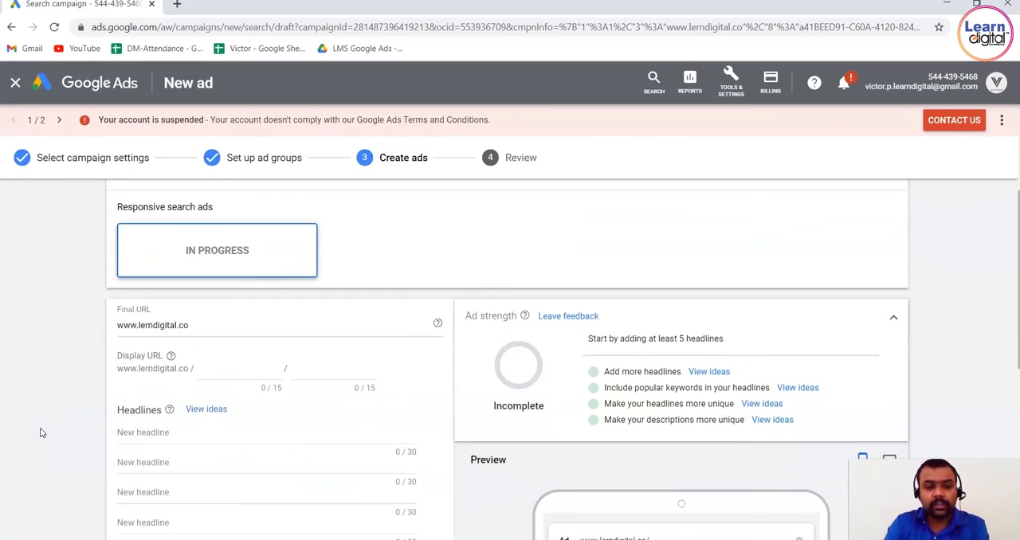
left_click(250, 332)
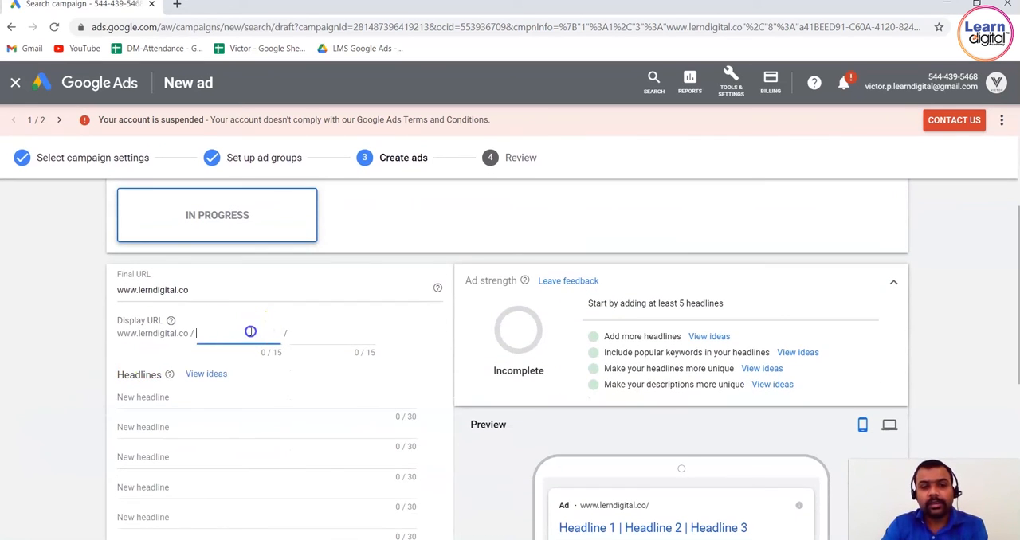
left_click(602, 507)
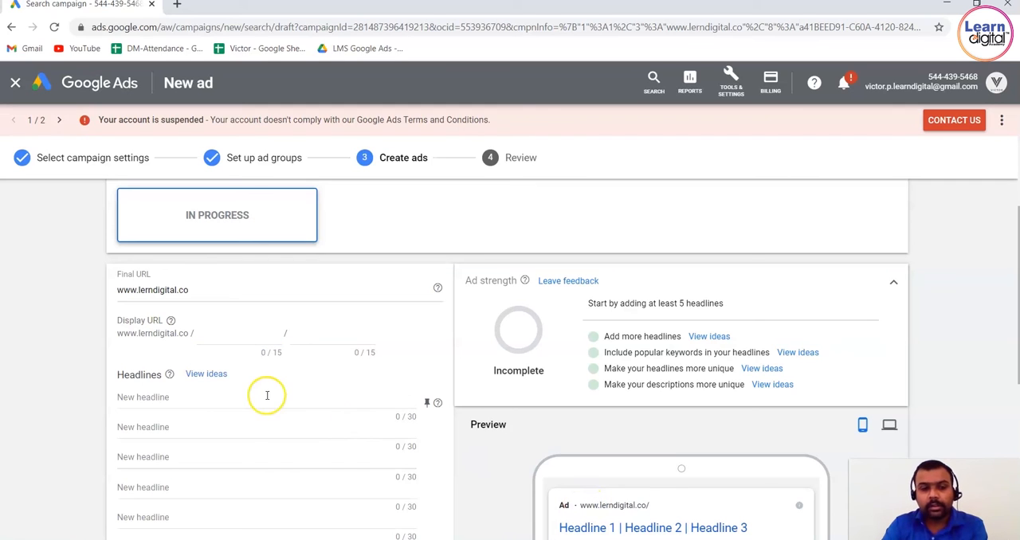
left_click(236, 338)
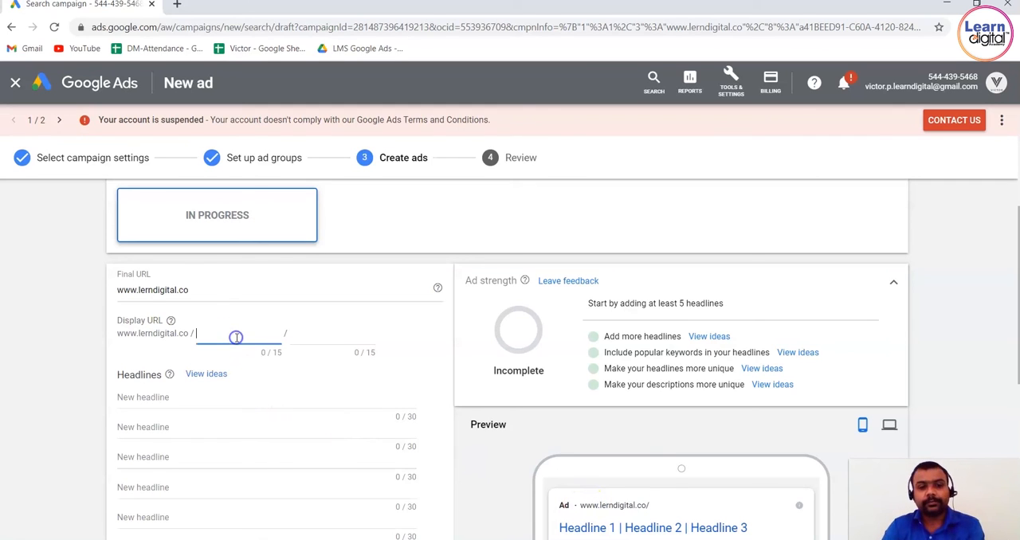
left_click(145, 292)
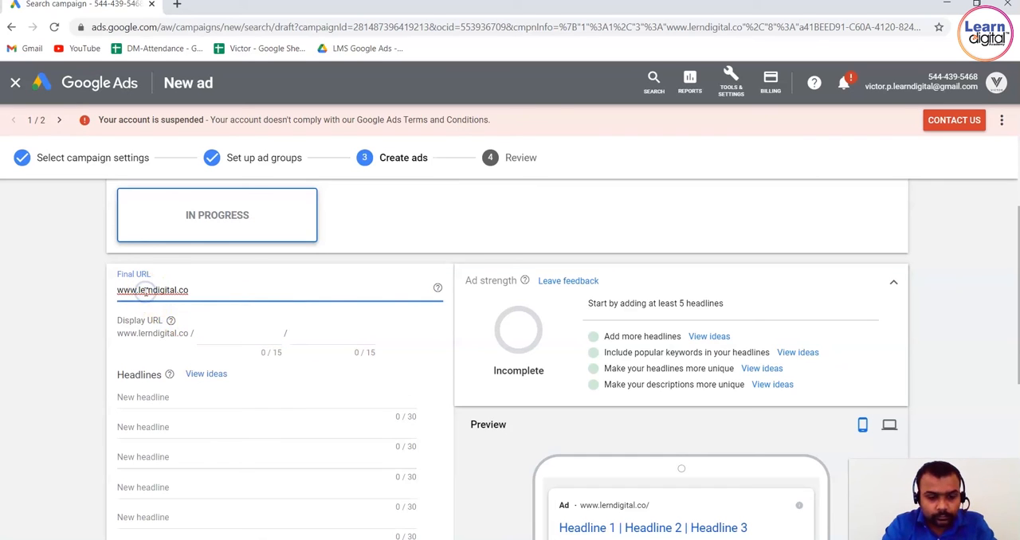
type("a")
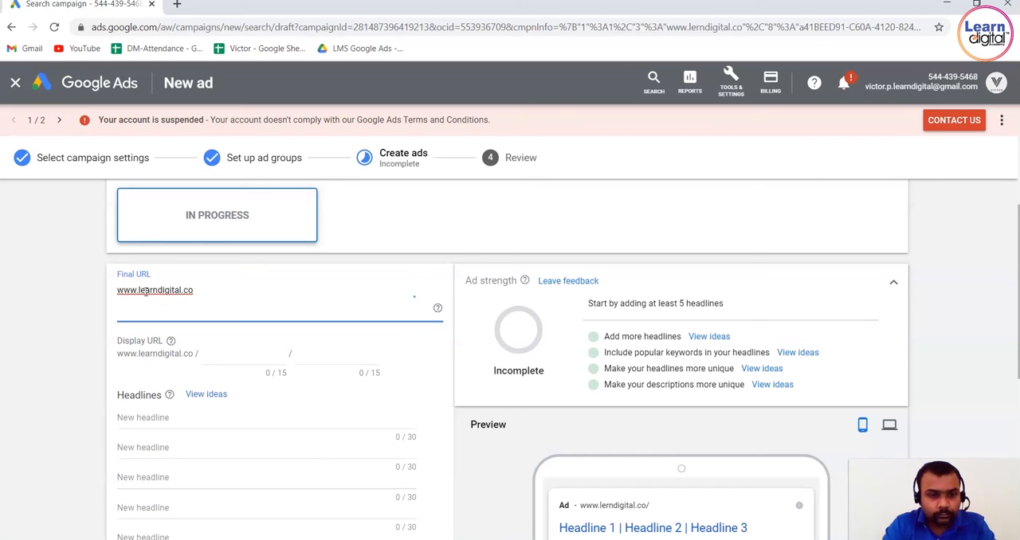
Set the display URL paths to "seo, sem, smm," and "website design".
left_click(247, 358)
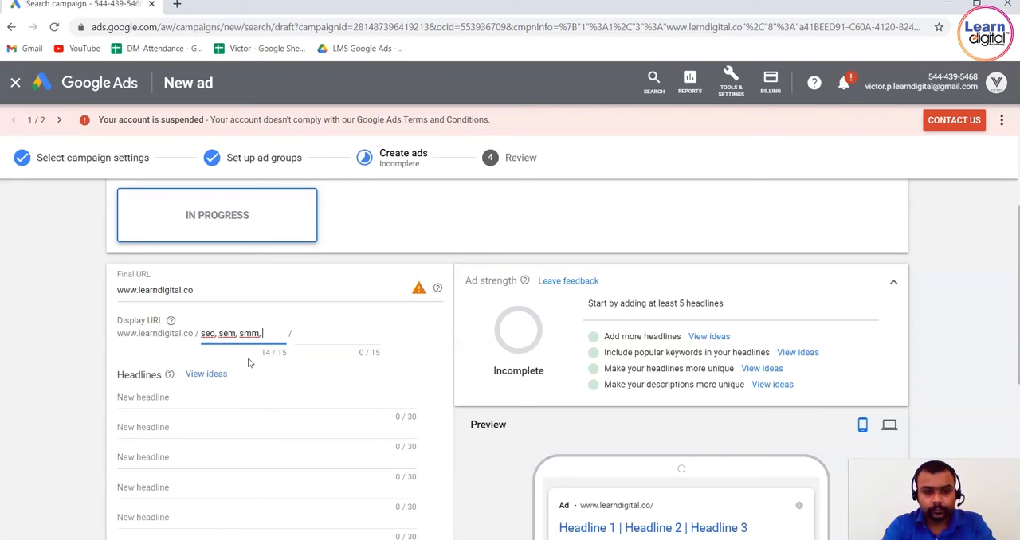
left_click(339, 335)
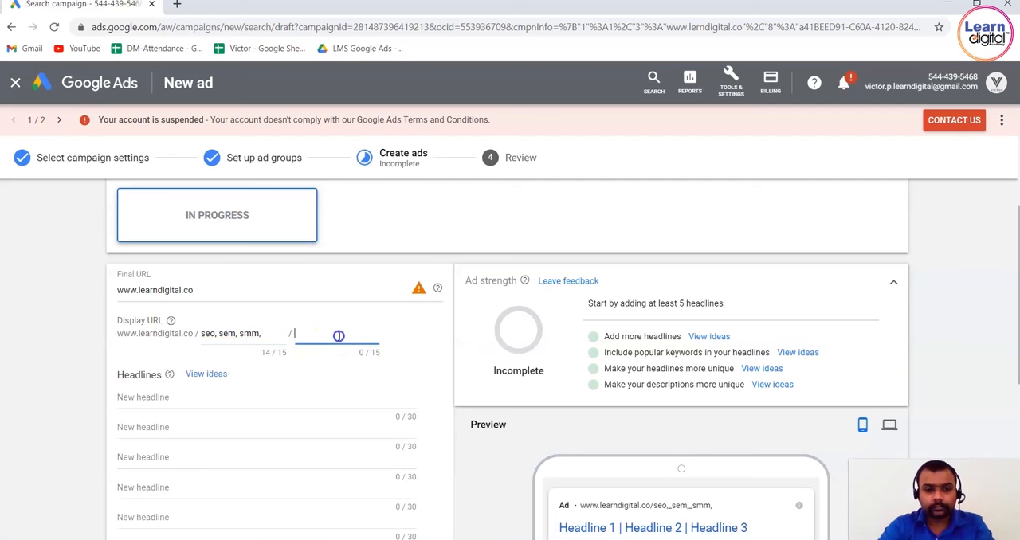
type("website design")
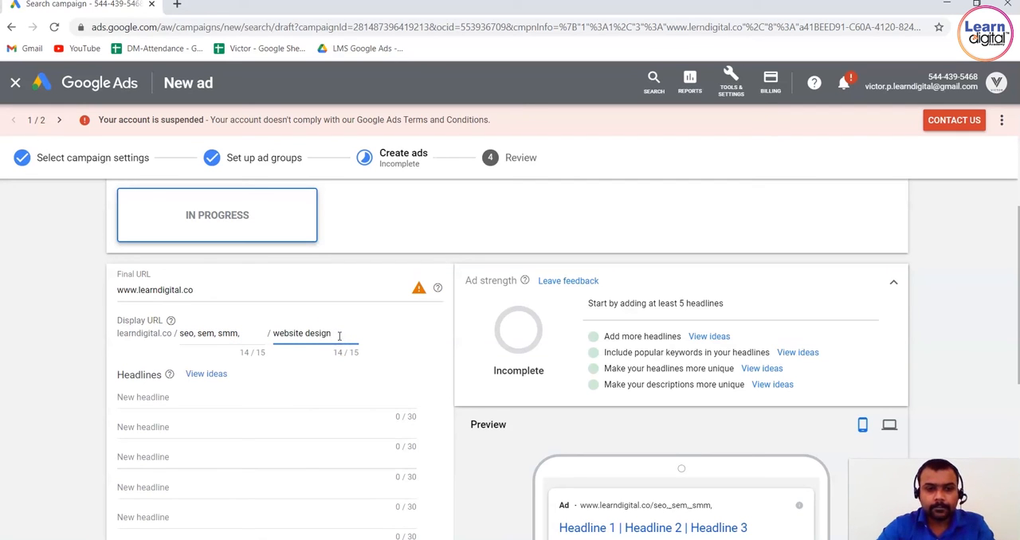
left_click(87, 361)
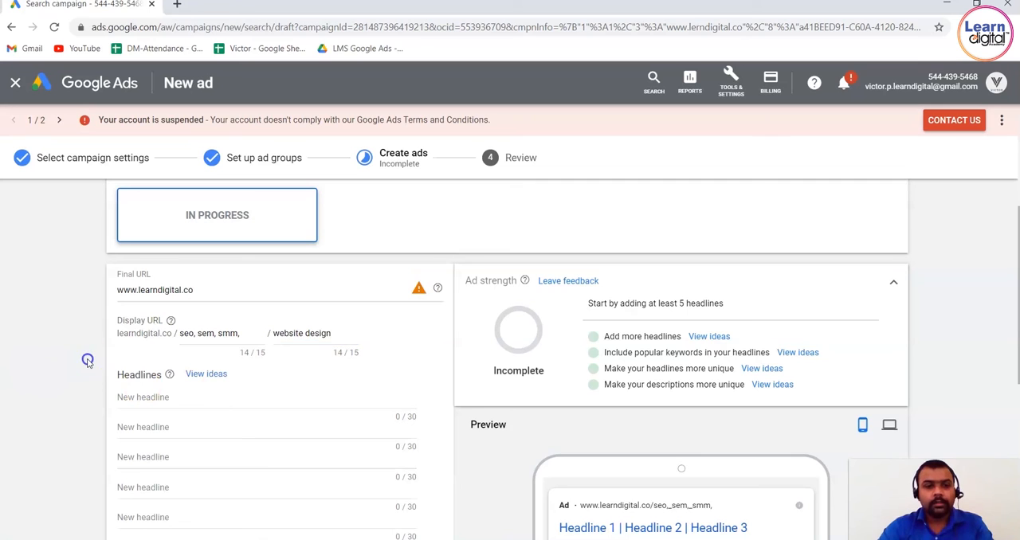
Fill the first headline with the suggested idea "Learn Digital Academy".
scroll(87, 360, "down", 2)
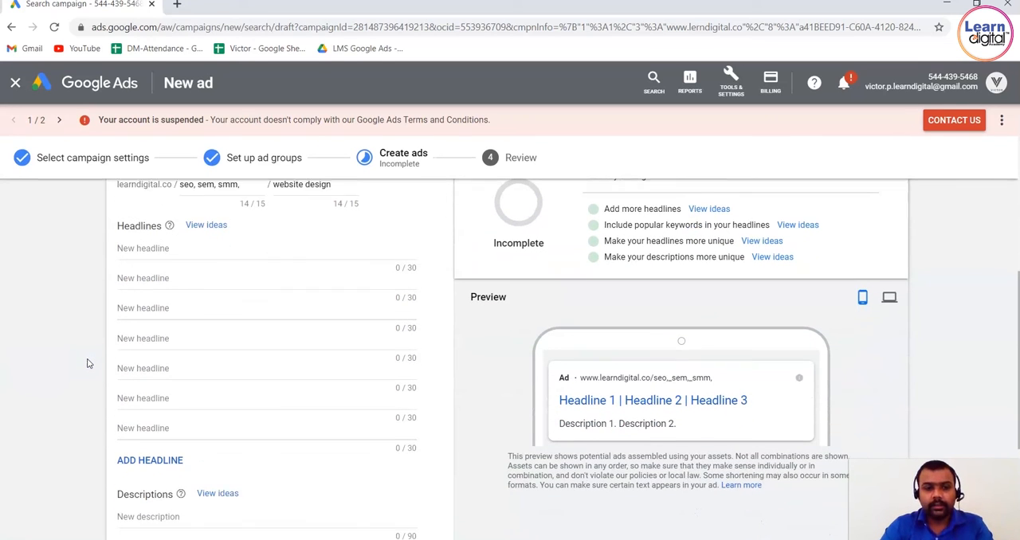
left_click(192, 232)
left_click(191, 232)
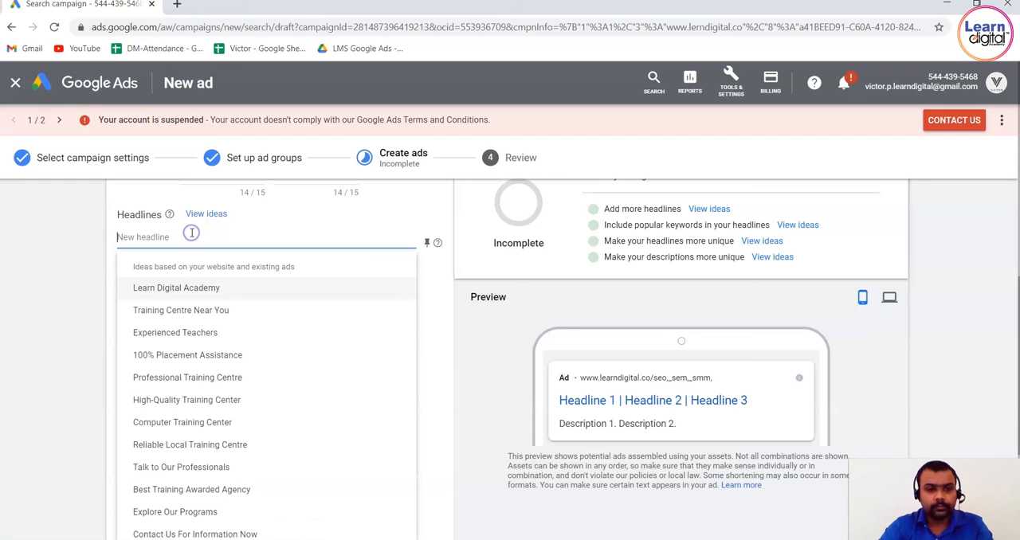
left_click(207, 305)
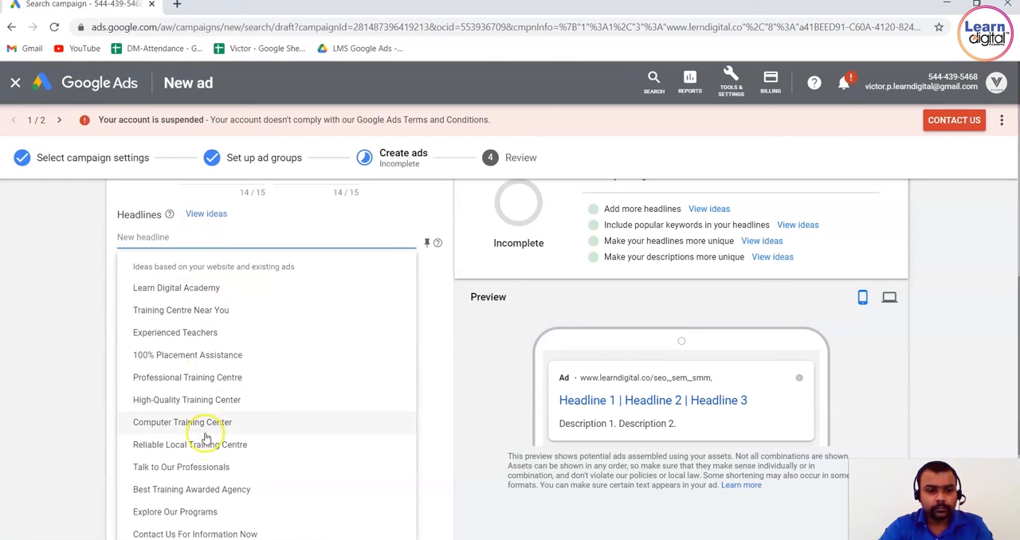
left_click(212, 289)
Fill the second and third headlines with the suggested ideas "Best Training Awarded Agency" and "100% Placement Assistance".
left_click(213, 266)
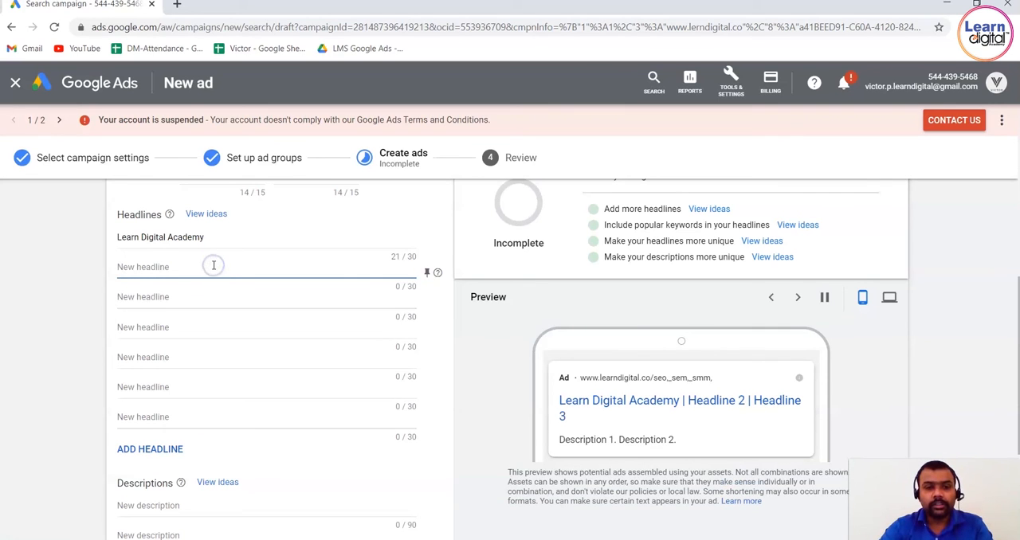
left_click(214, 266)
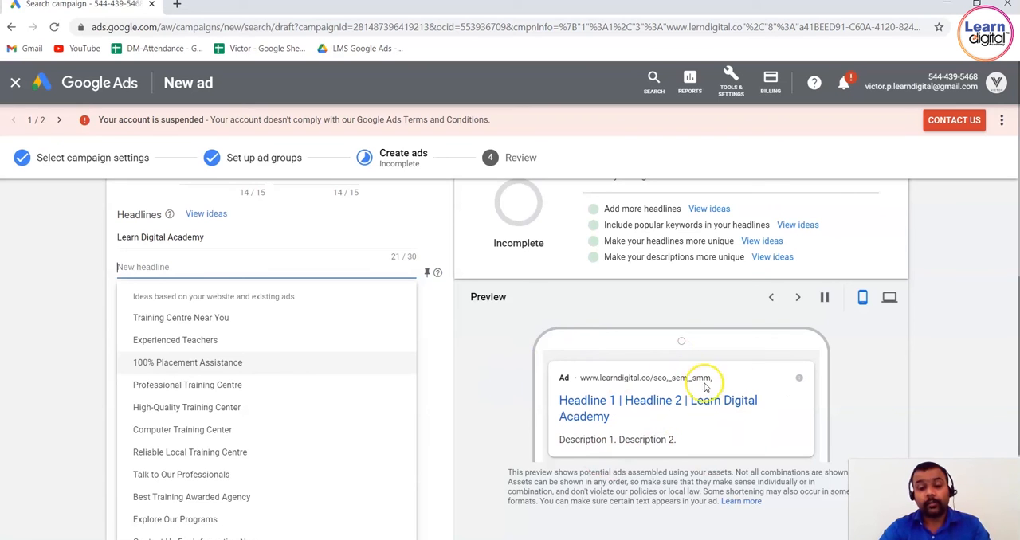
left_click(257, 496)
left_click(187, 299)
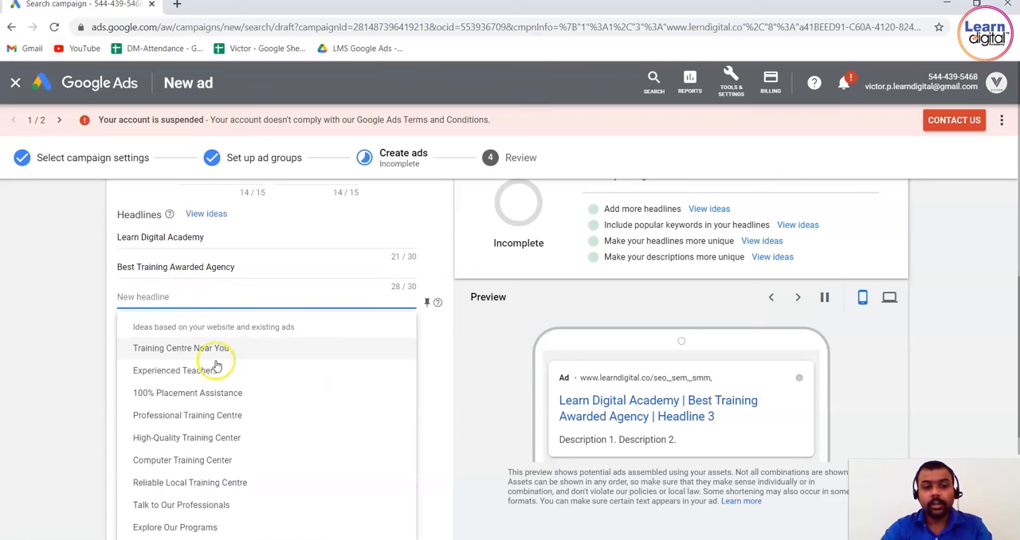
left_click(222, 392)
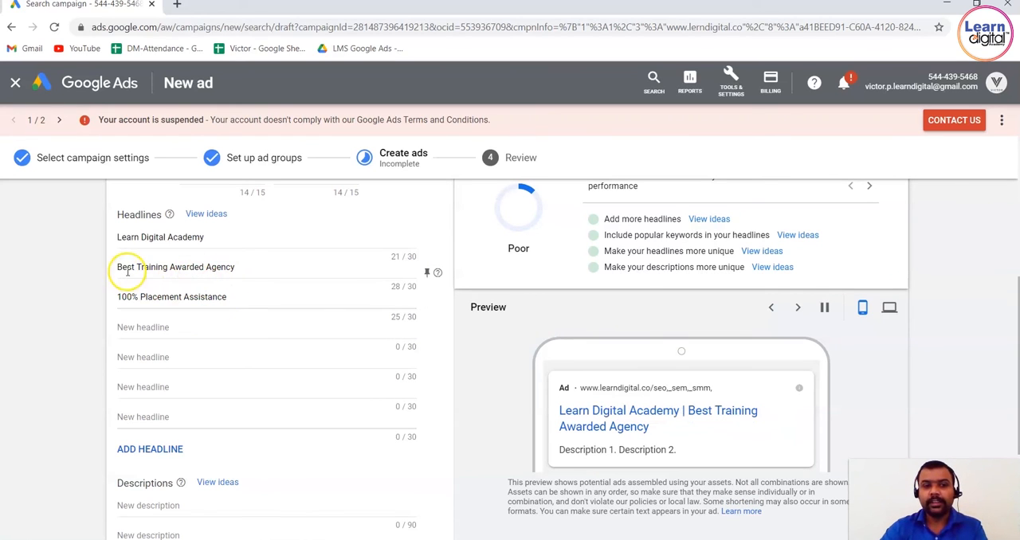
Change the second headline's last word so that it reads "Best Training Awarded instutut".
left_click(239, 272)
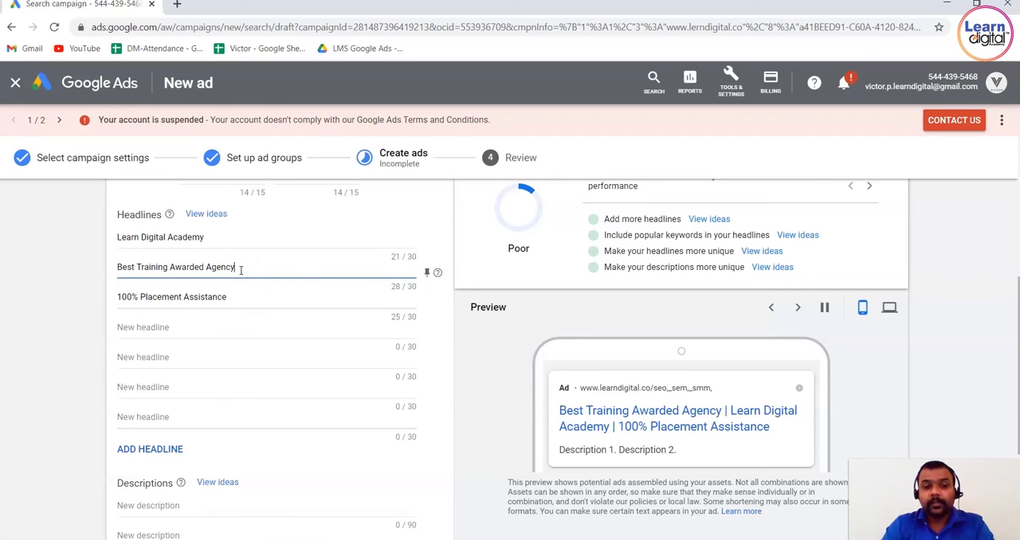
type("ins")
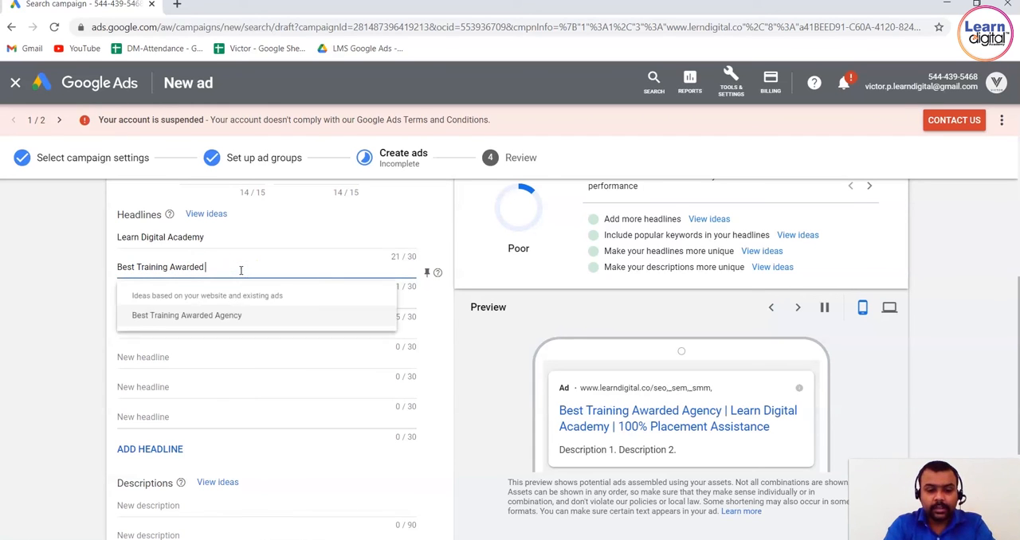
type("titute")
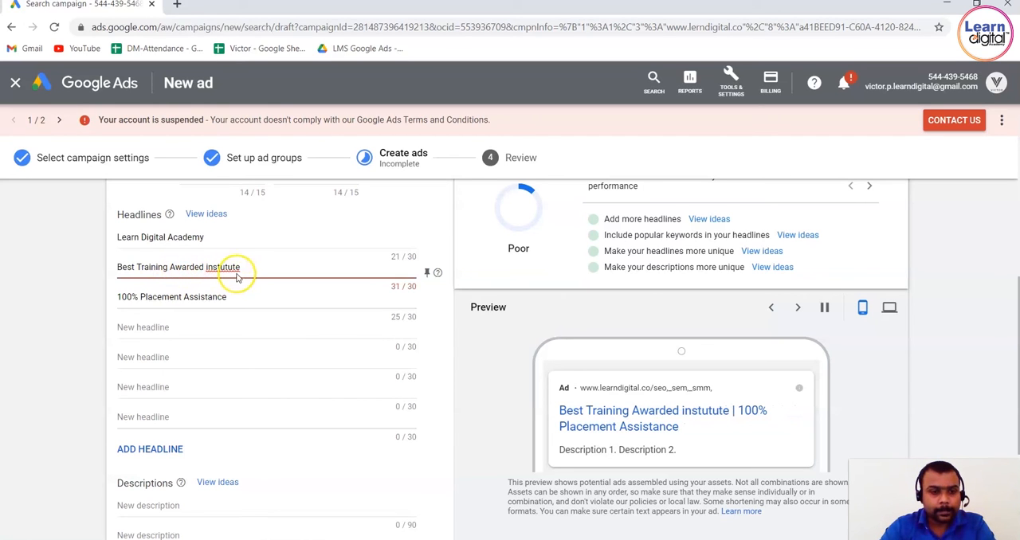
key("BackSpace")
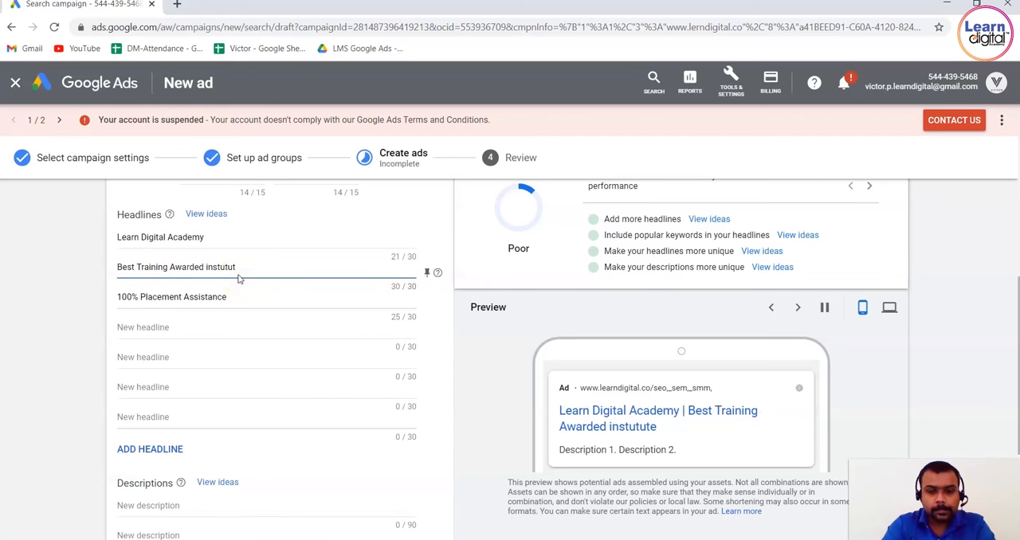
Fill the fourth headline with the suggestion "Professional Training Centre" and enter "Learn from home" as the fifth.
left_click(225, 327)
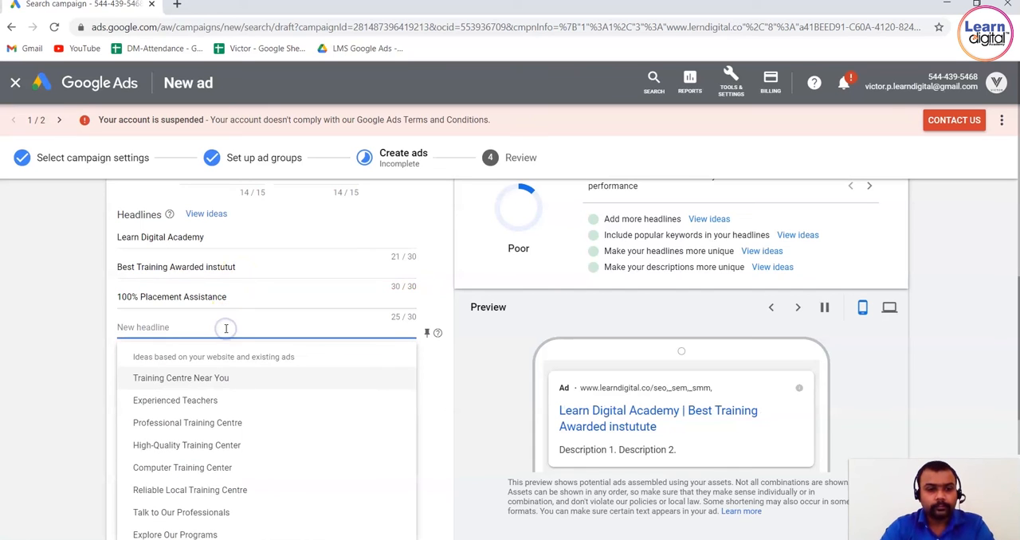
left_click(230, 422)
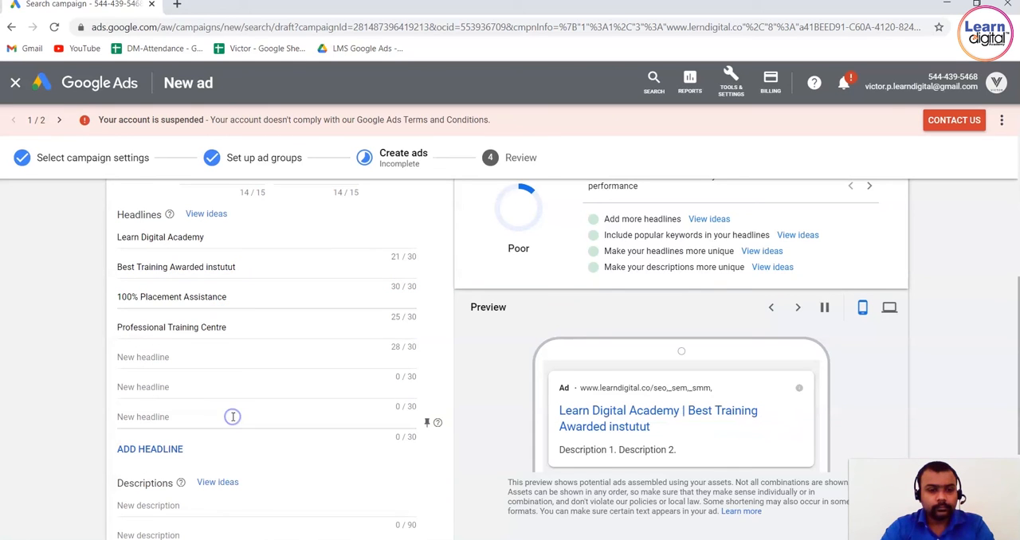
left_click(233, 357)
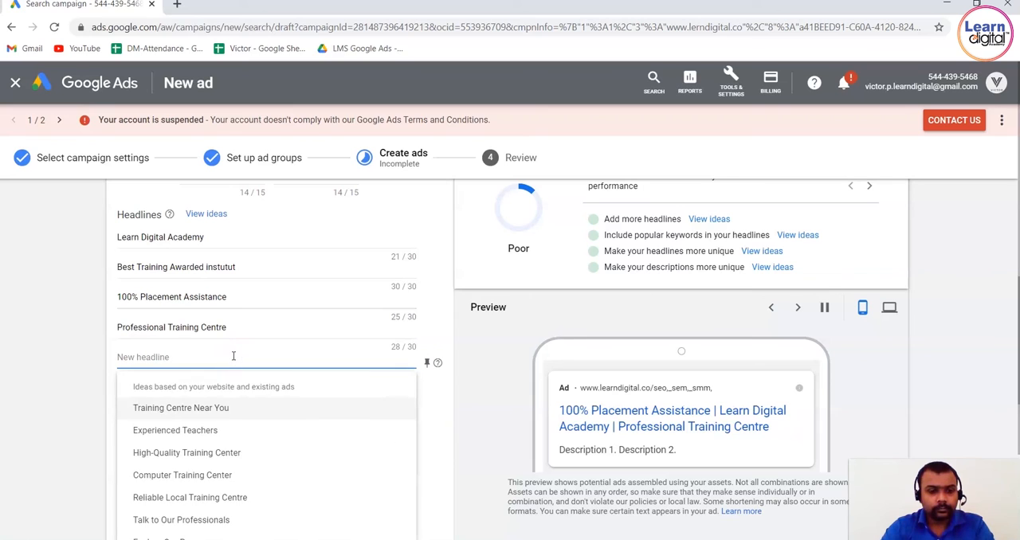
type("Learn from")
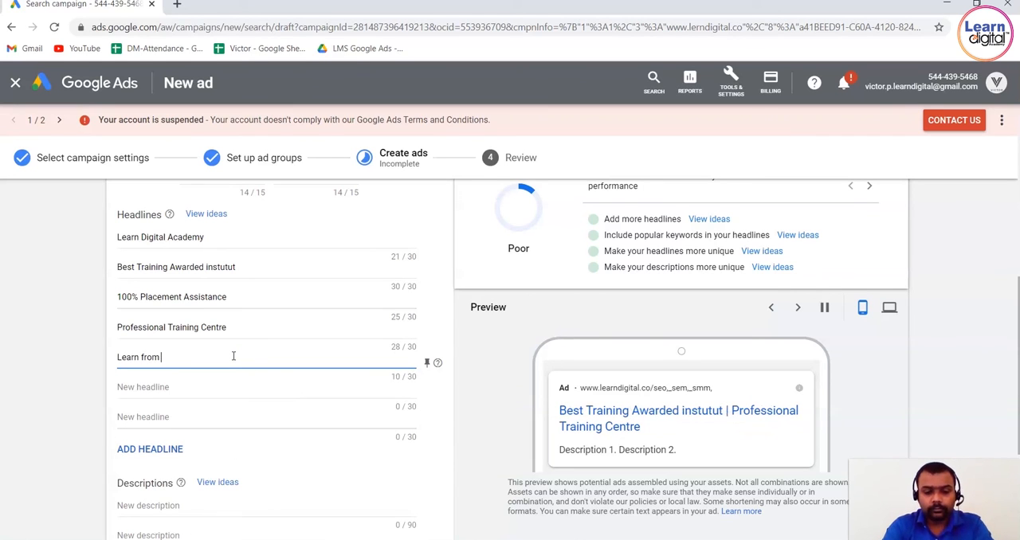
type(" home")
Enter "Become a digital marketer" as the sixth headline and use the suggestion "High-Quality Training Center" for the seventh.
left_click(212, 388)
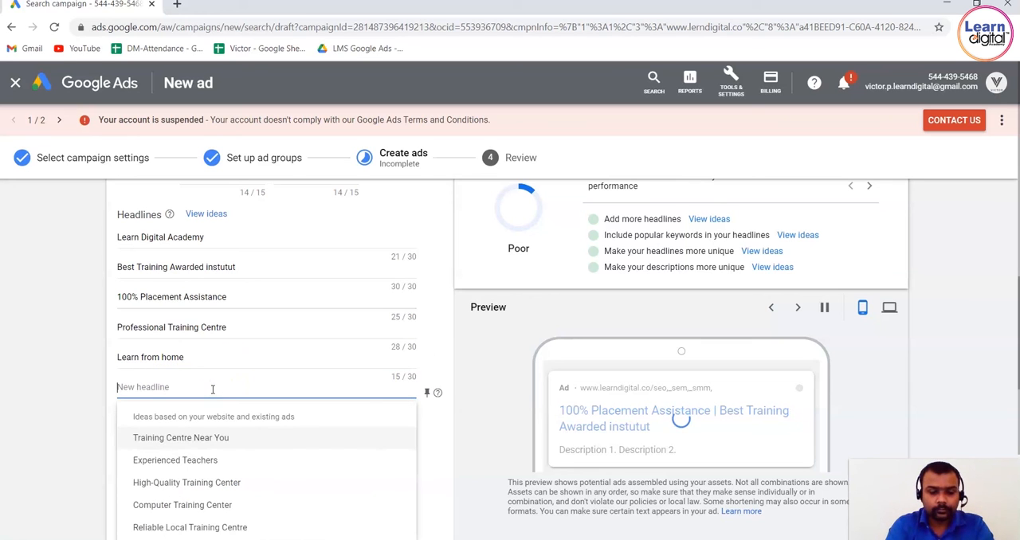
type("Become a digital marketer")
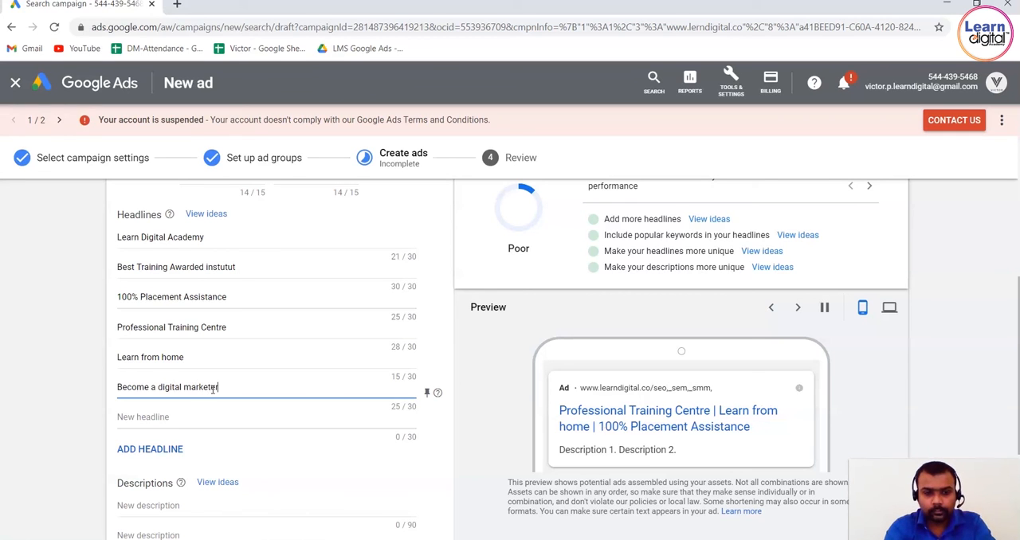
left_click(209, 416)
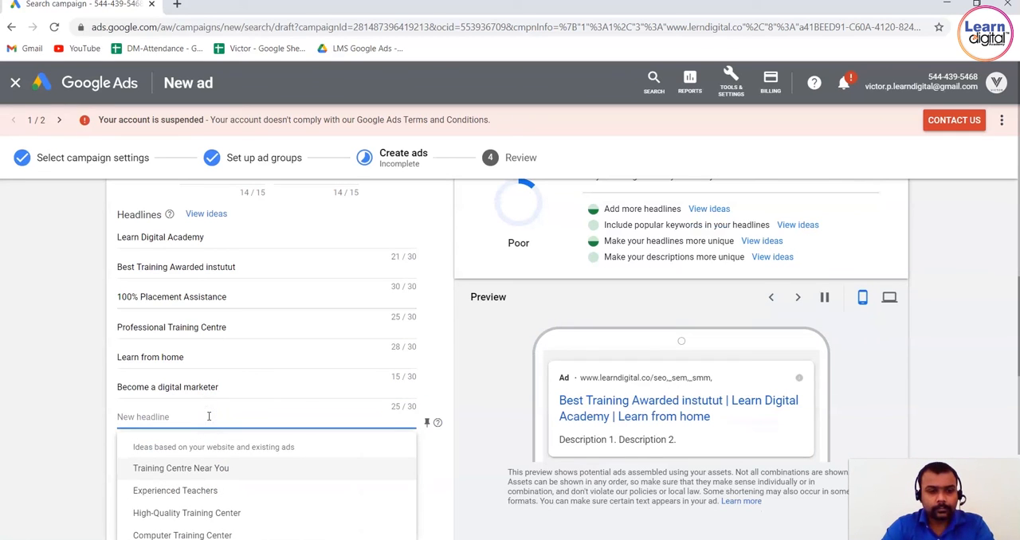
left_click(209, 513)
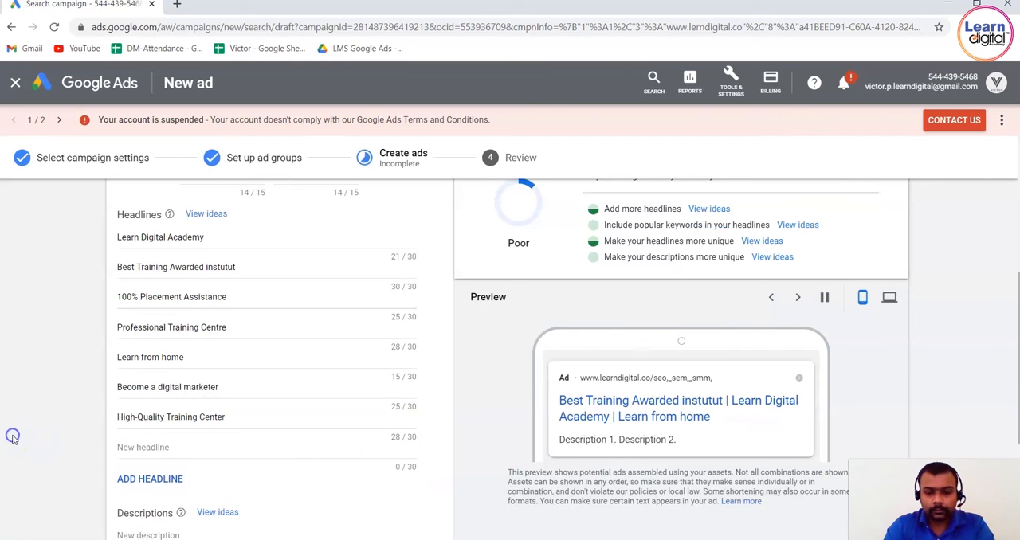
Add the suggested descriptions "Best Digital Marketing Master Course in Bangalore with 100% Placements" and "India's Only Awarded Agency Based Training Institute - Our Courses In Bangalore".
scroll(13, 436, "down", 3)
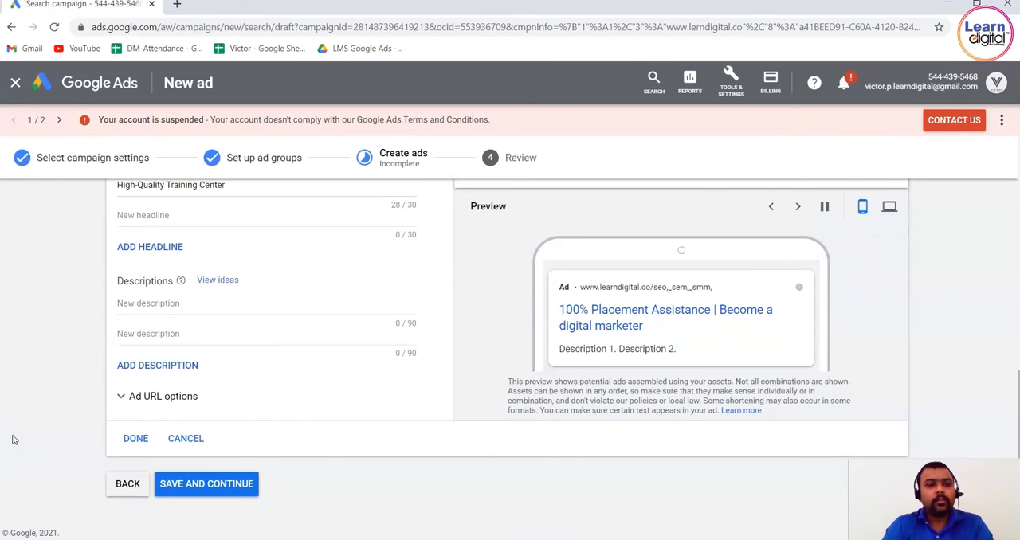
left_click(221, 306)
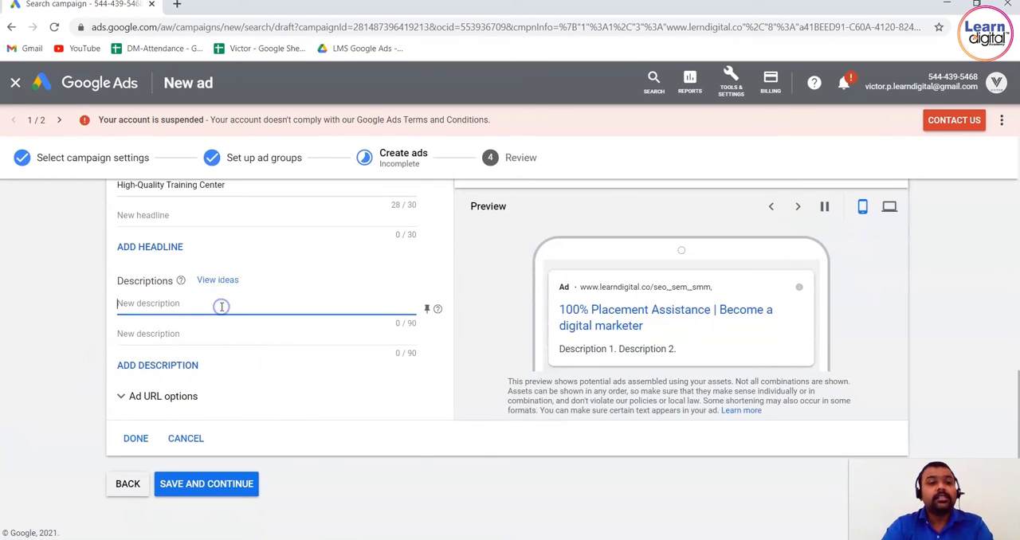
left_click(233, 369)
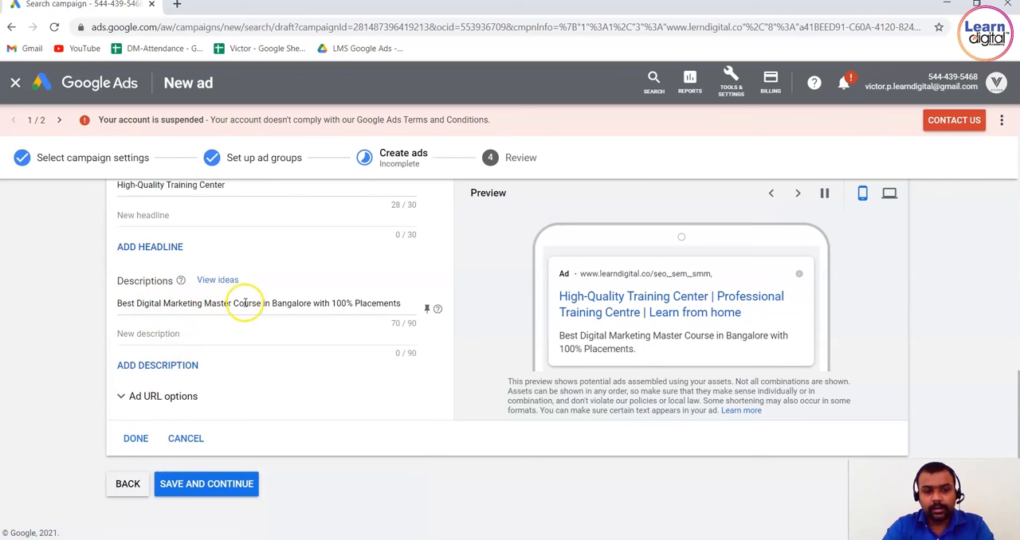
left_click(300, 333)
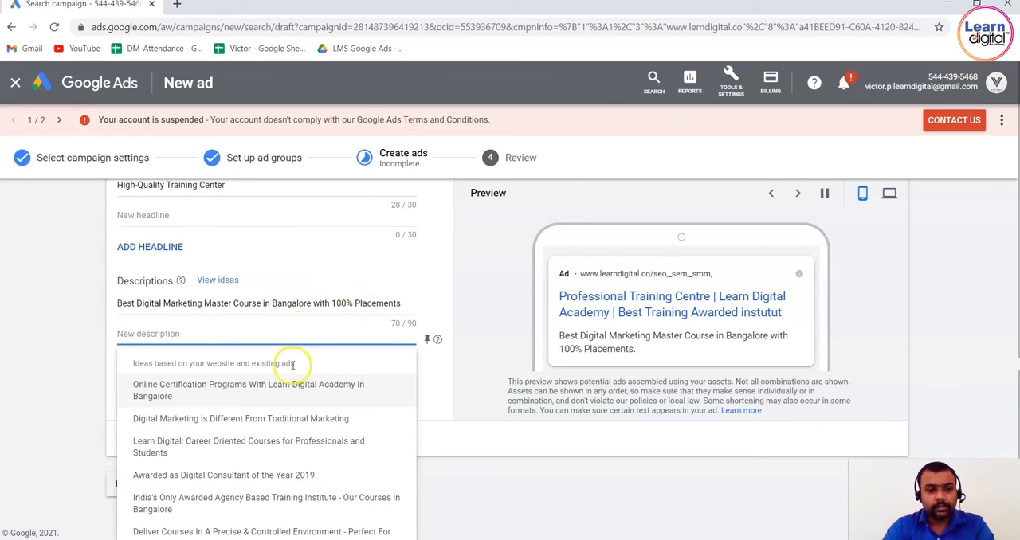
left_click(294, 507)
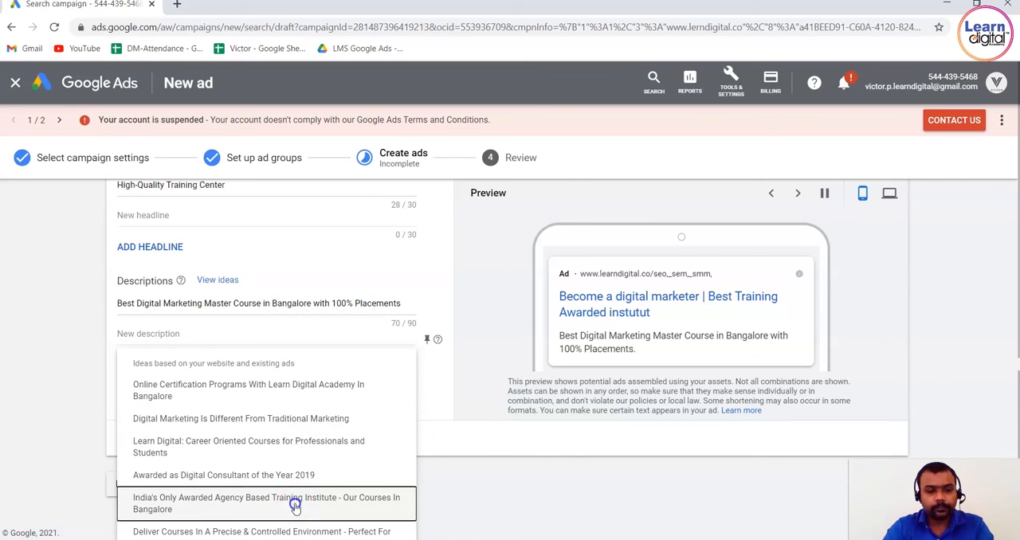
Add the suggested descriptions "Deliver Courses In A Precise & Controlled Environment - Perfect For Learning" and "Learn Digital: Career Oriented Courses for Professionals and Students".
left_click(174, 365)
left_click(180, 366)
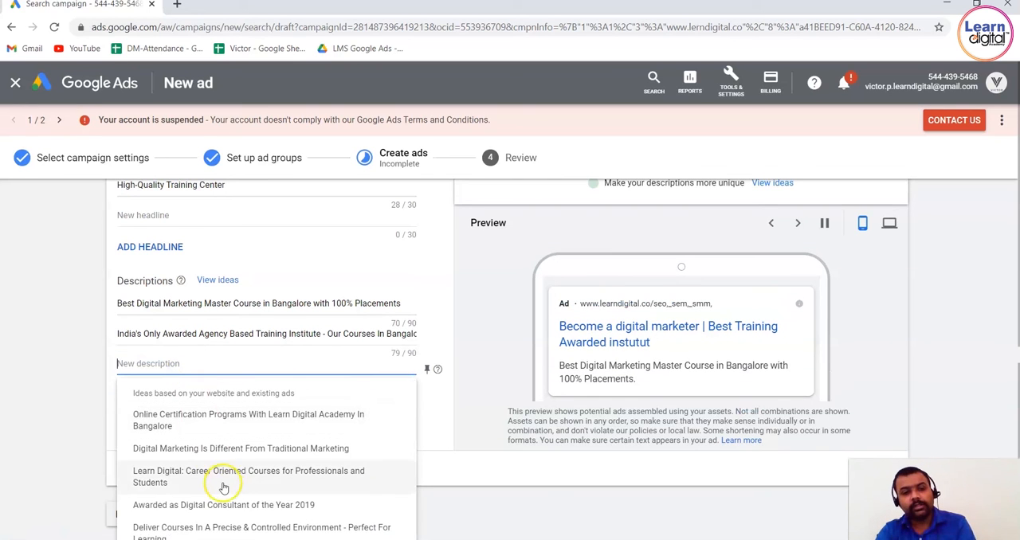
left_click(227, 527)
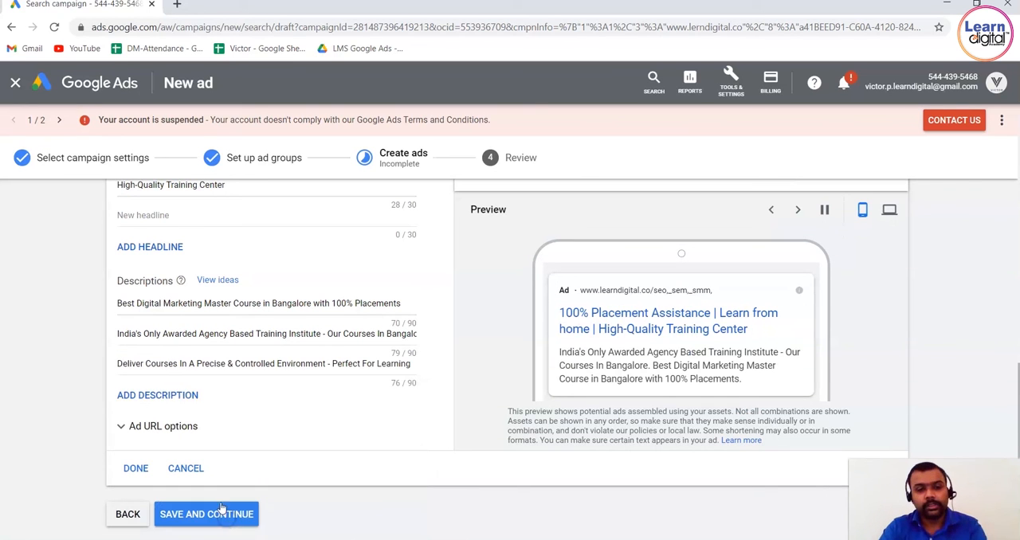
left_click(183, 396)
left_click(185, 392)
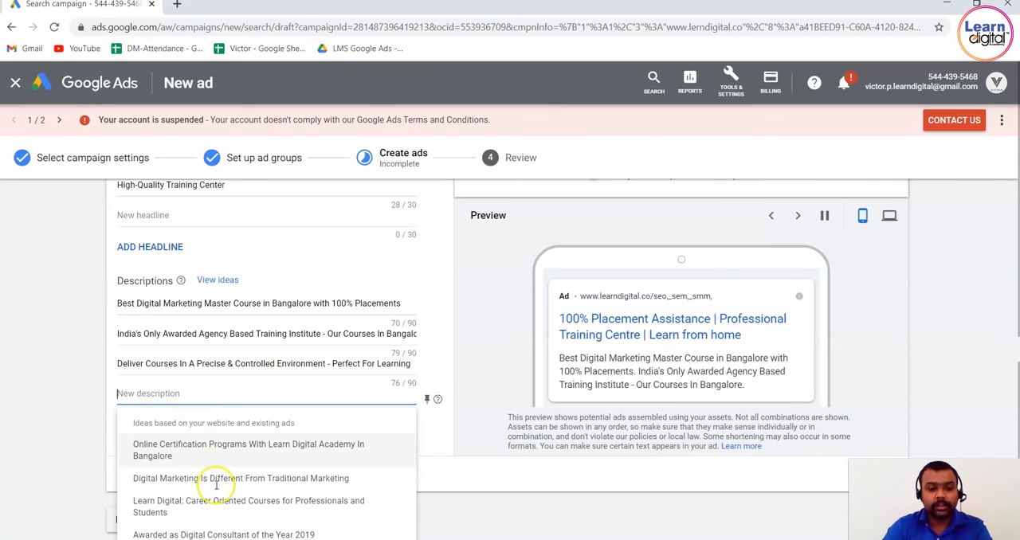
left_click(214, 507)
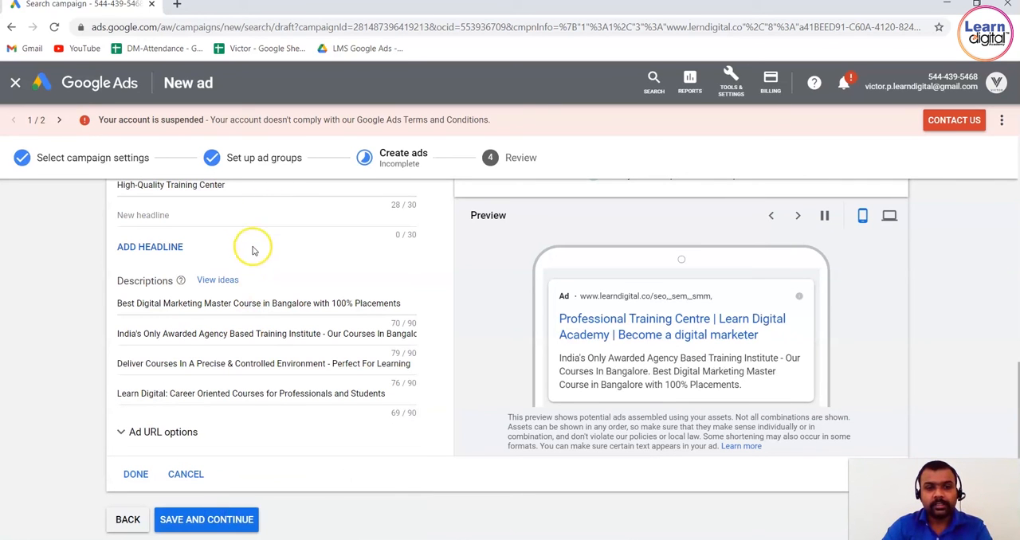
Add three more suggested headlines: "Are Looking for Good Training?", "Improve Your Skills with Us" and "Talk to Our Professionals".
left_click(252, 217)
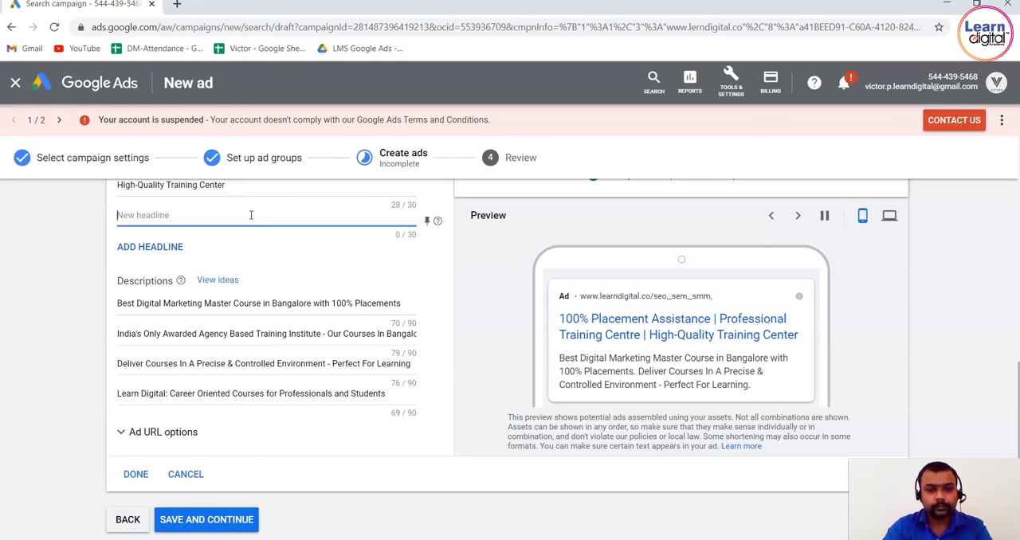
left_click(250, 215)
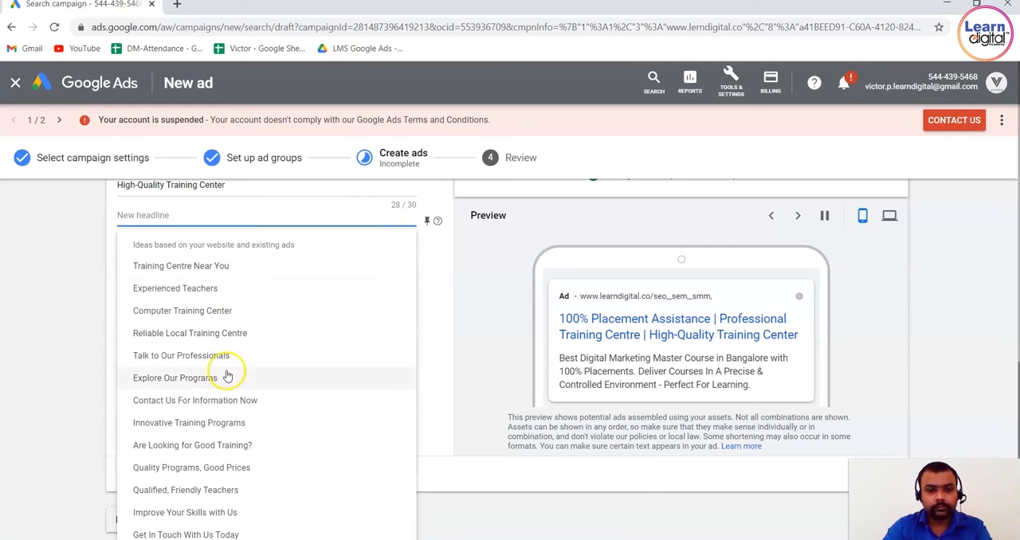
left_click(216, 446)
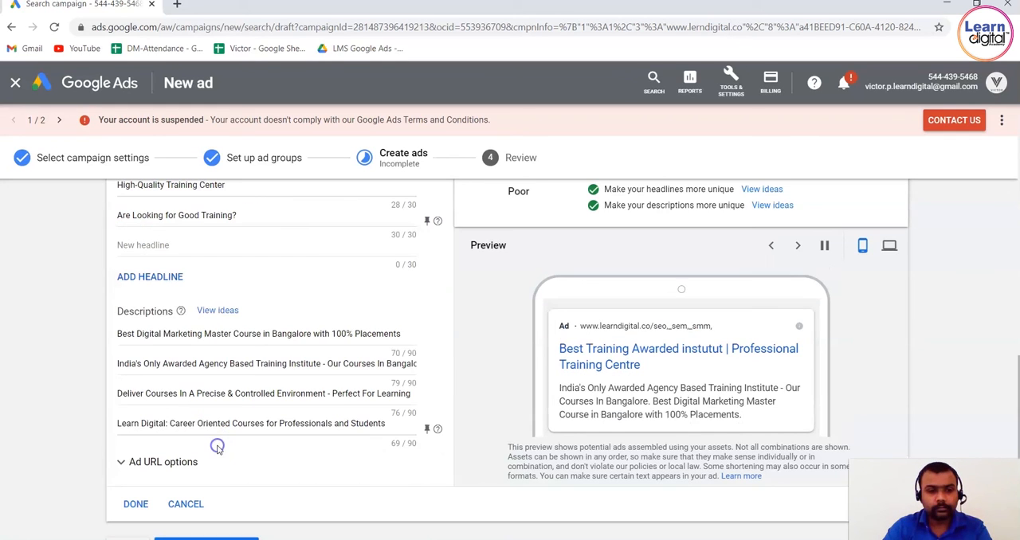
left_click(187, 246)
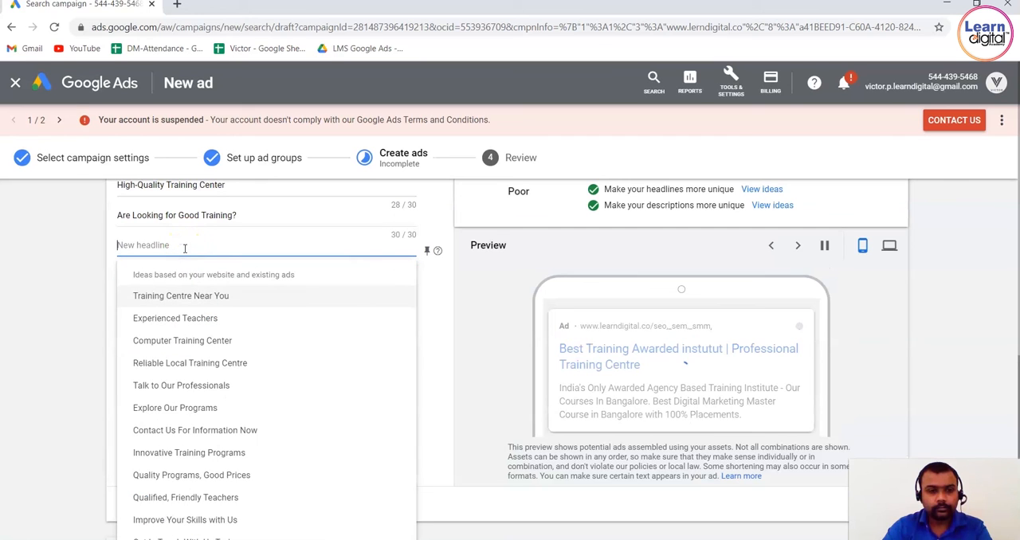
left_click(211, 520)
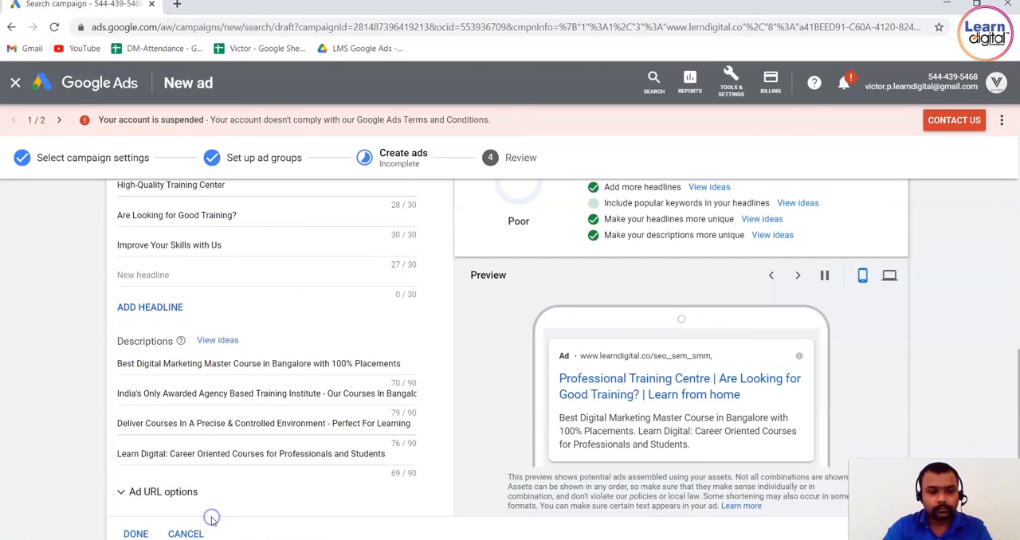
left_click(179, 276)
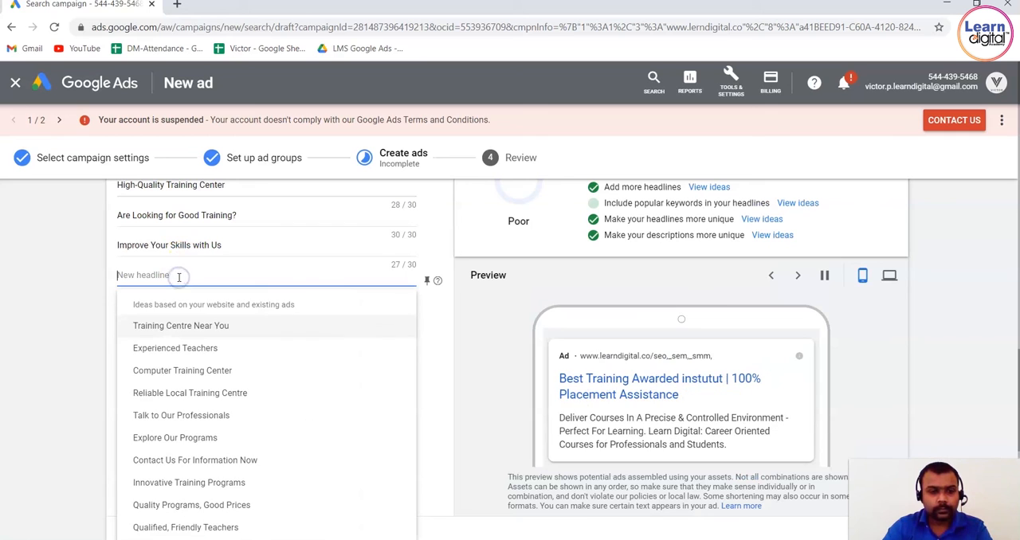
left_click(212, 423)
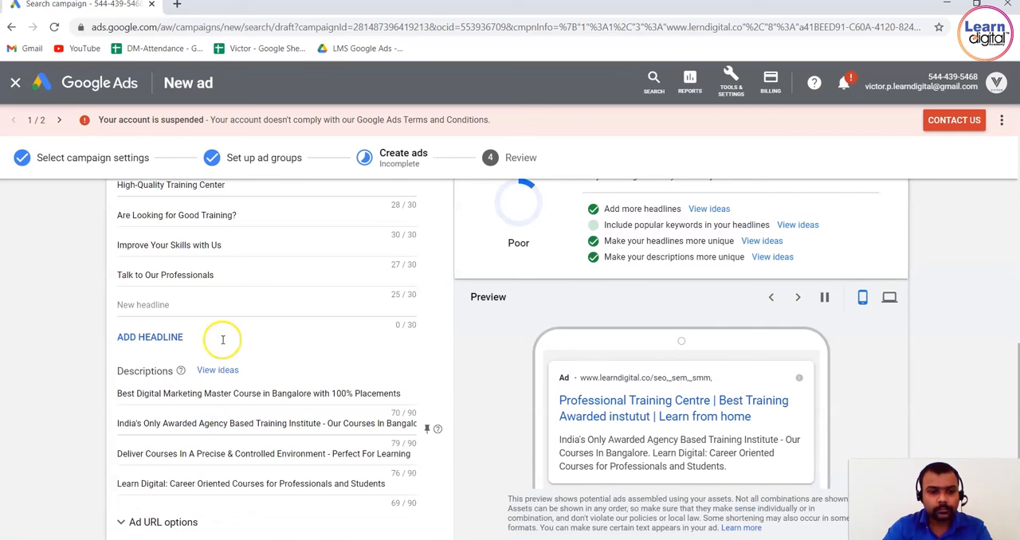
Leave the remaining headline empty and finish the responsive search ad for Ad group 1 Demo.
left_click(224, 300)
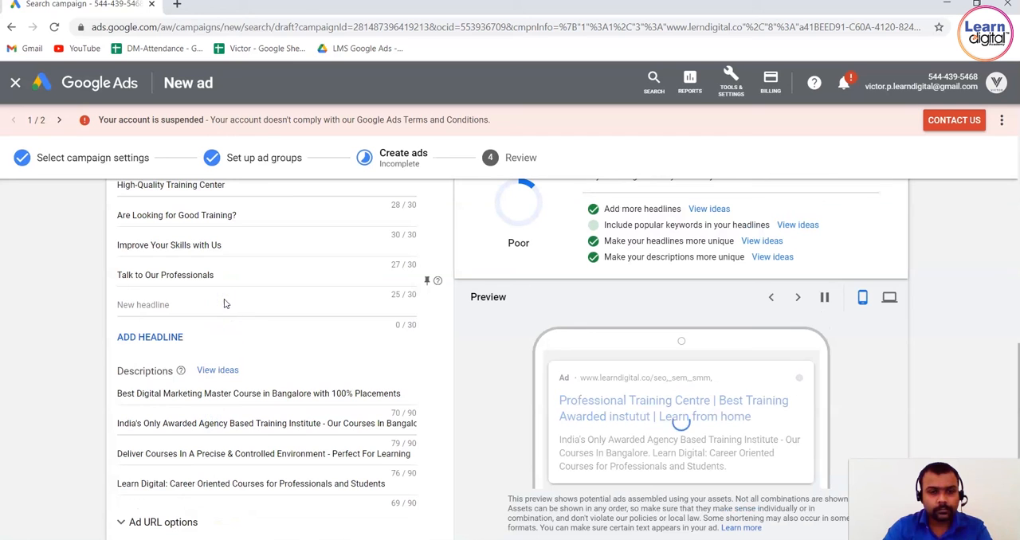
left_click(63, 356)
scroll(63, 356, "down", 2)
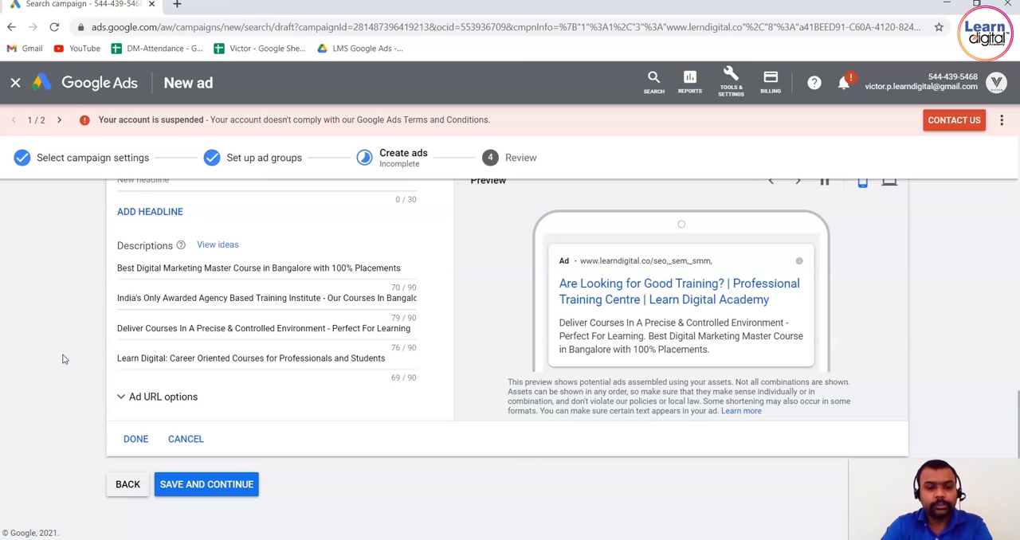
left_click(135, 440)
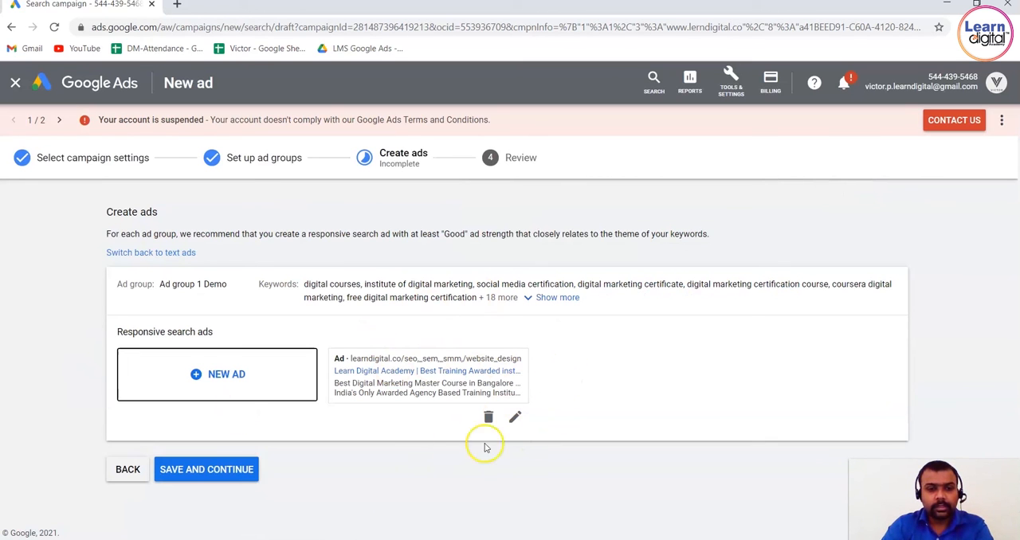
Save the responsive search ad, fixing the illegal characters in its display URL path, and continue to the campaign review.
left_click(248, 477)
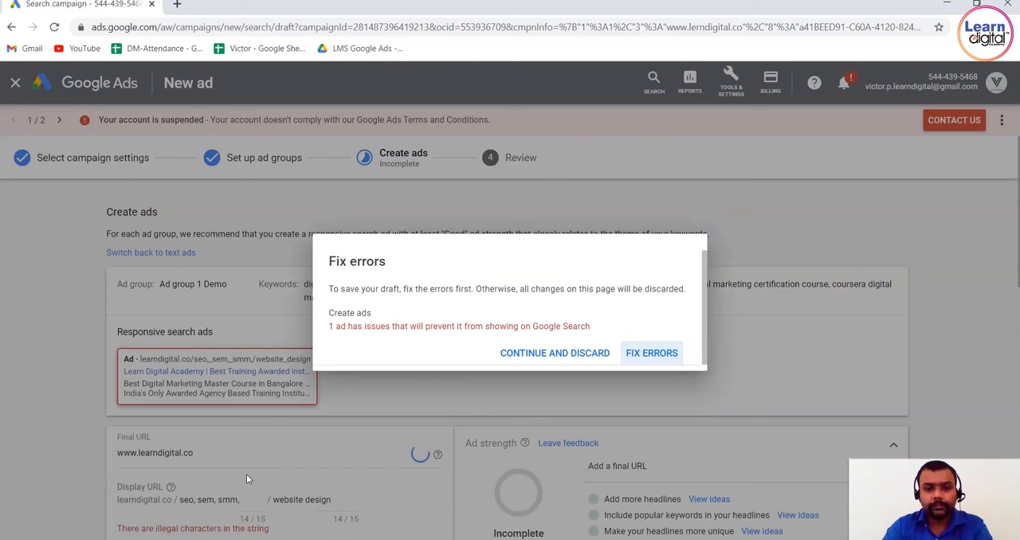
left_click(660, 357)
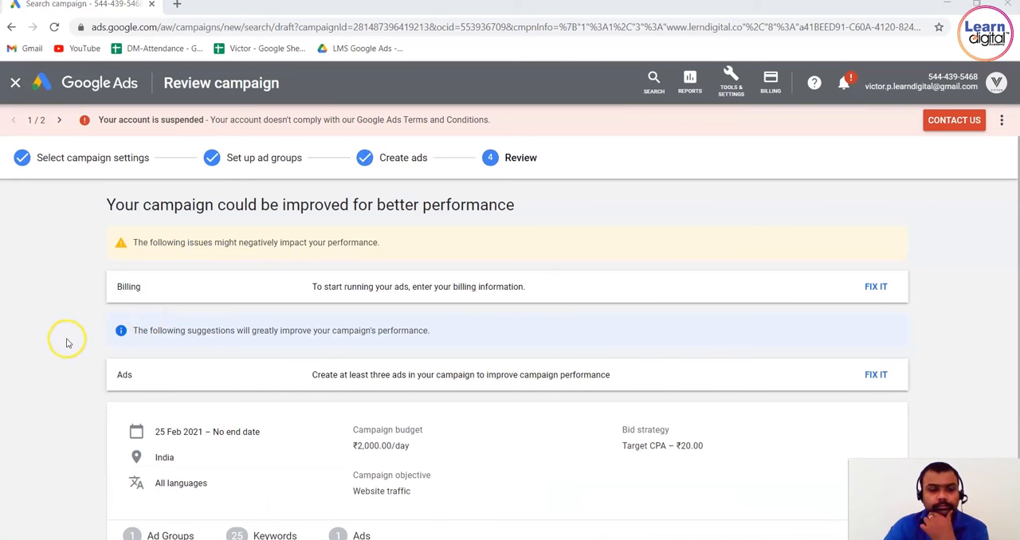
left_click(67, 341)
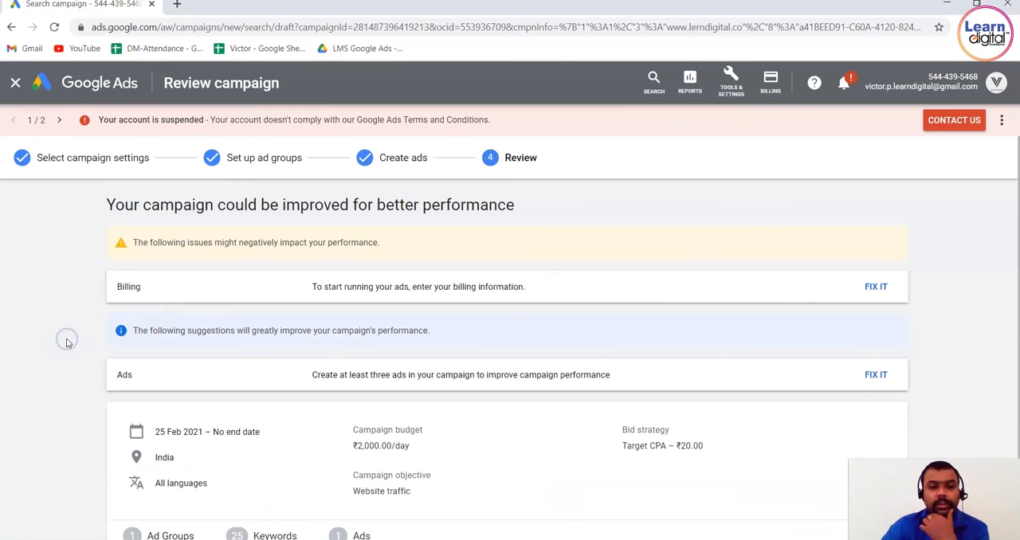
Check the campaign review summary, including budget, bid strategy and flagged issues, and publish the campaign.
scroll(67, 343, "down", 2)
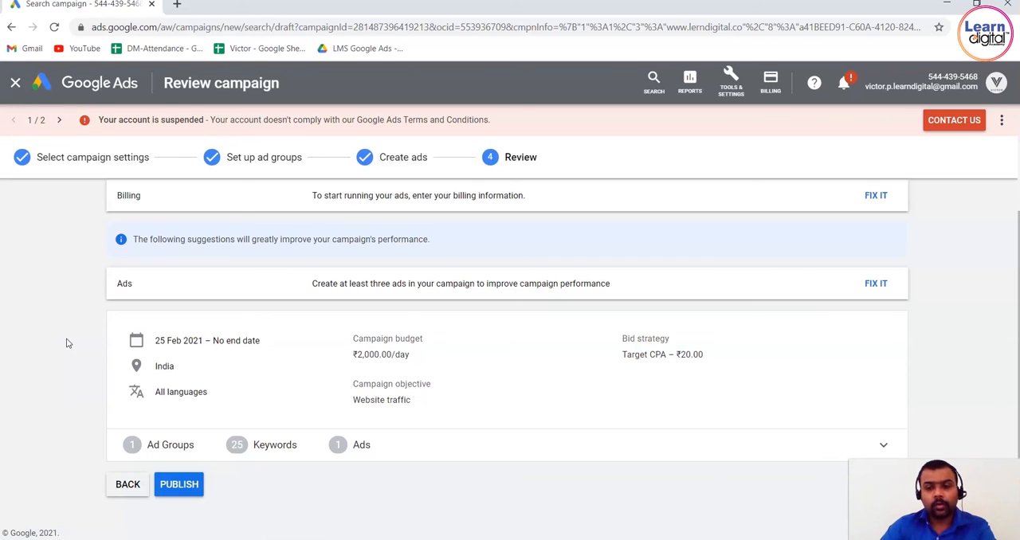
scroll(68, 342, "up", 1)
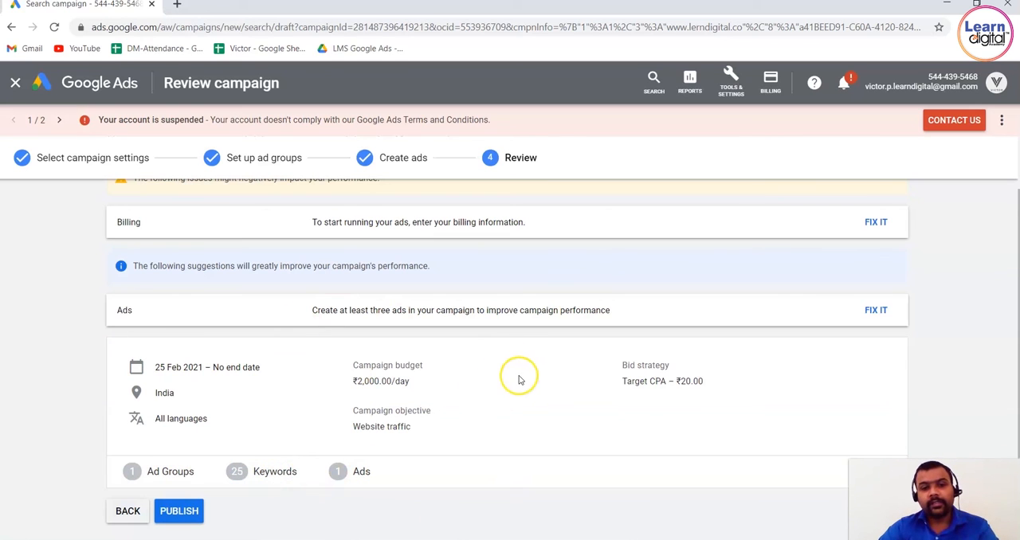
left_click(199, 515)
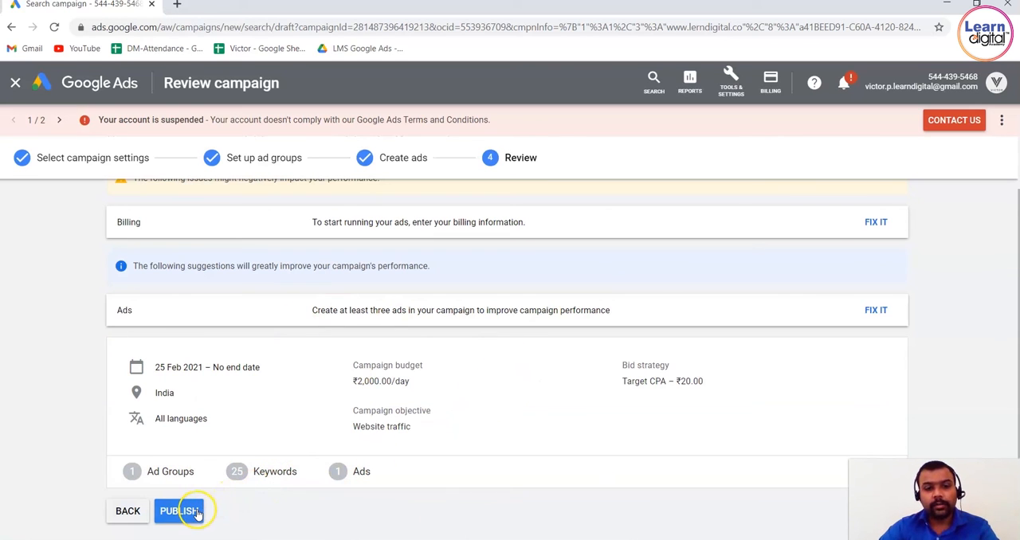
scroll(199, 514, "down", 1)
left_click(190, 486)
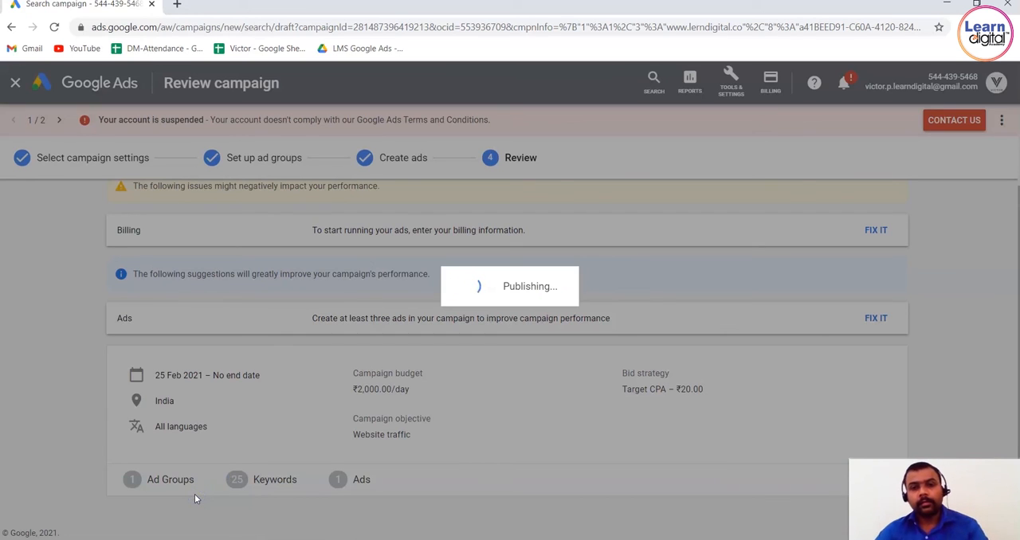